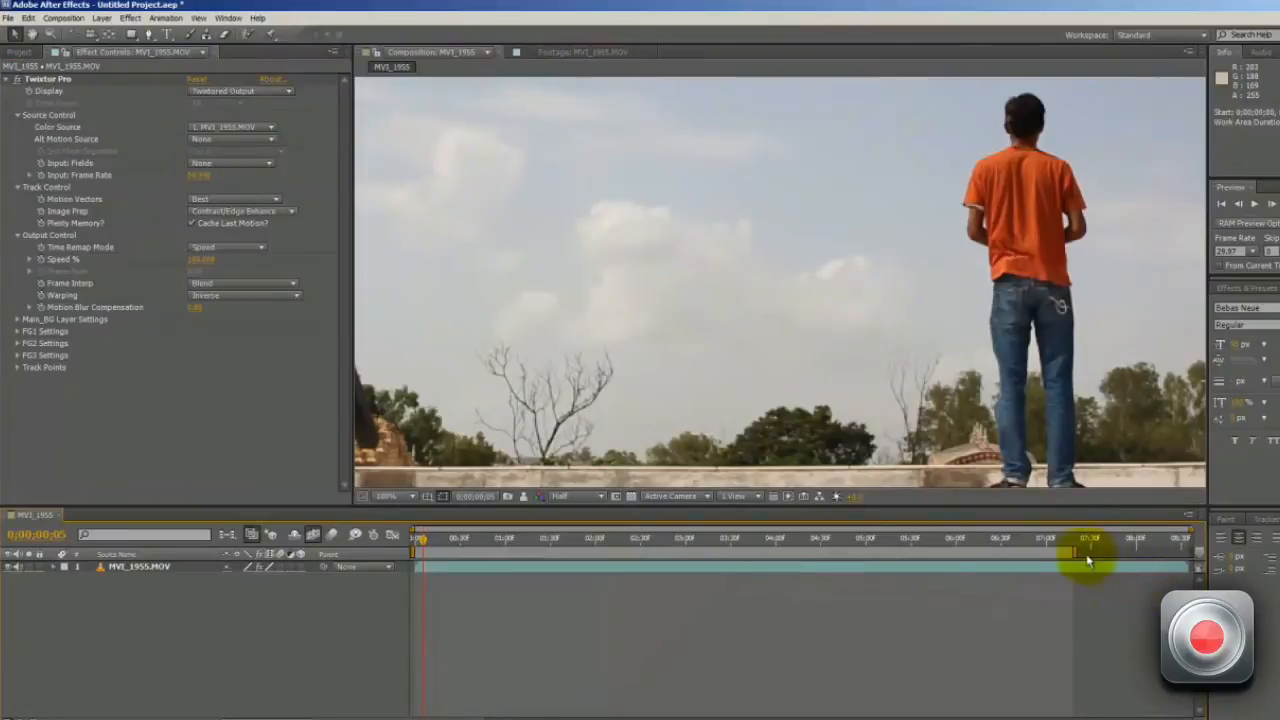
Step: Extend the work area to the end of the composition and scrub through the clip to examine the jump's timing up to about 0;00;06;34
double_click(1072, 551)
left_click_drag(645, 537, 655, 543)
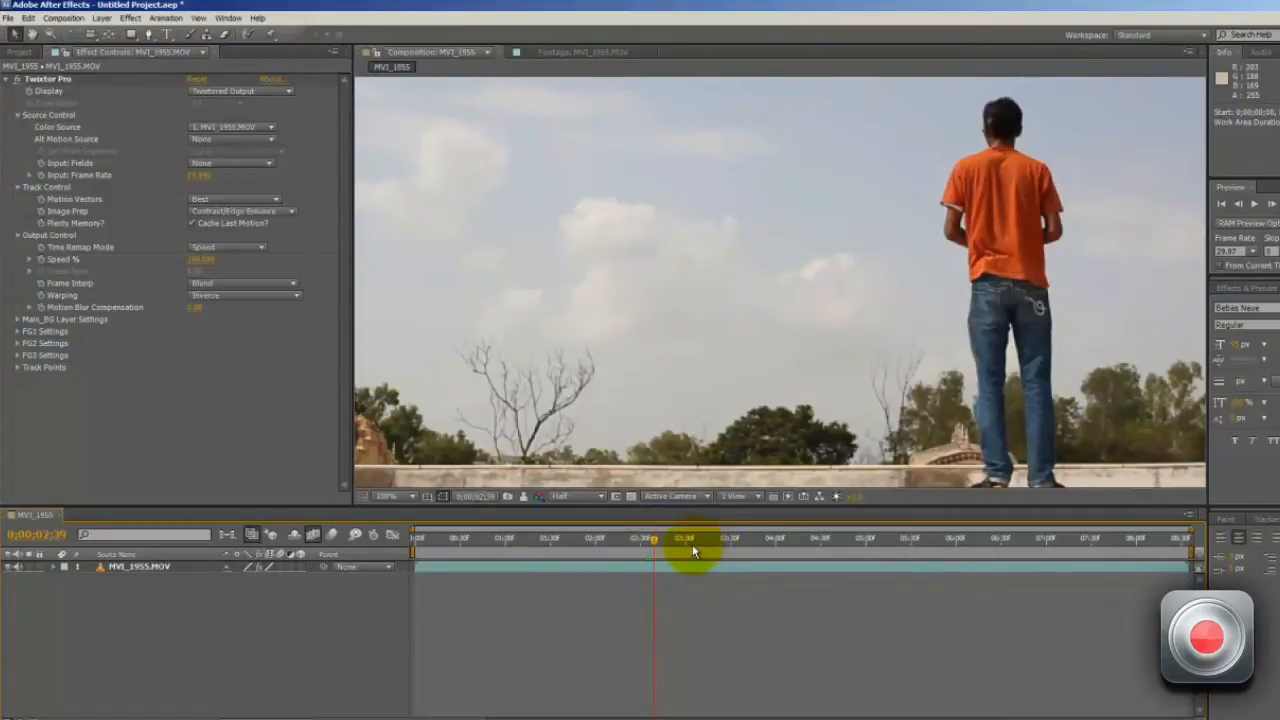
left_click_drag(705, 539, 774, 550)
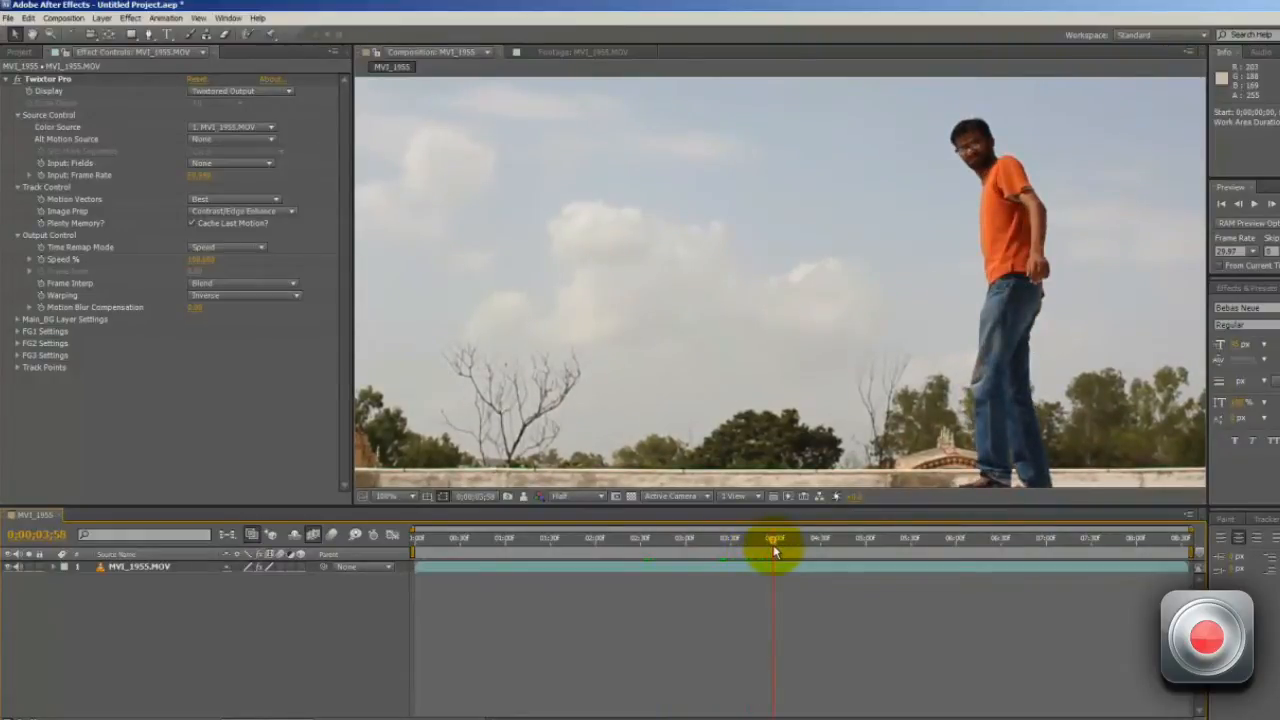
left_click_drag(773, 544, 811, 545)
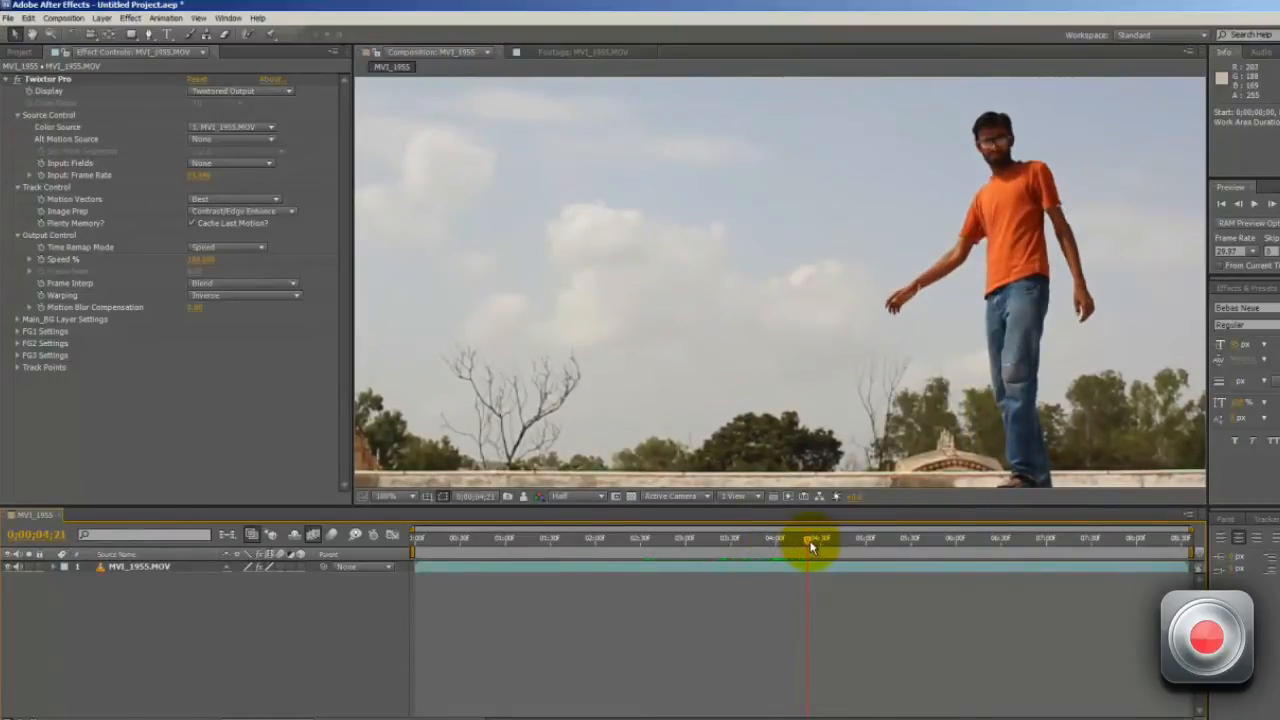
left_click_drag(811, 545, 916, 541)
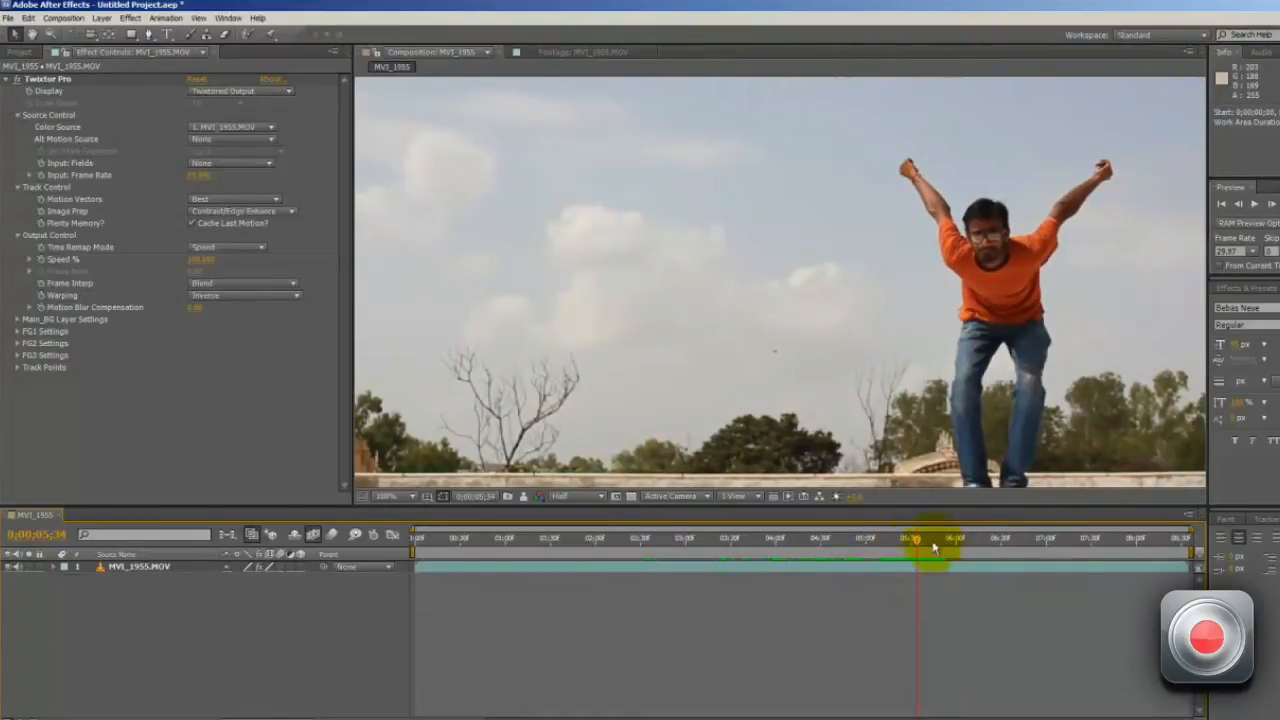
left_click(913, 543)
left_click_drag(913, 543, 927, 542)
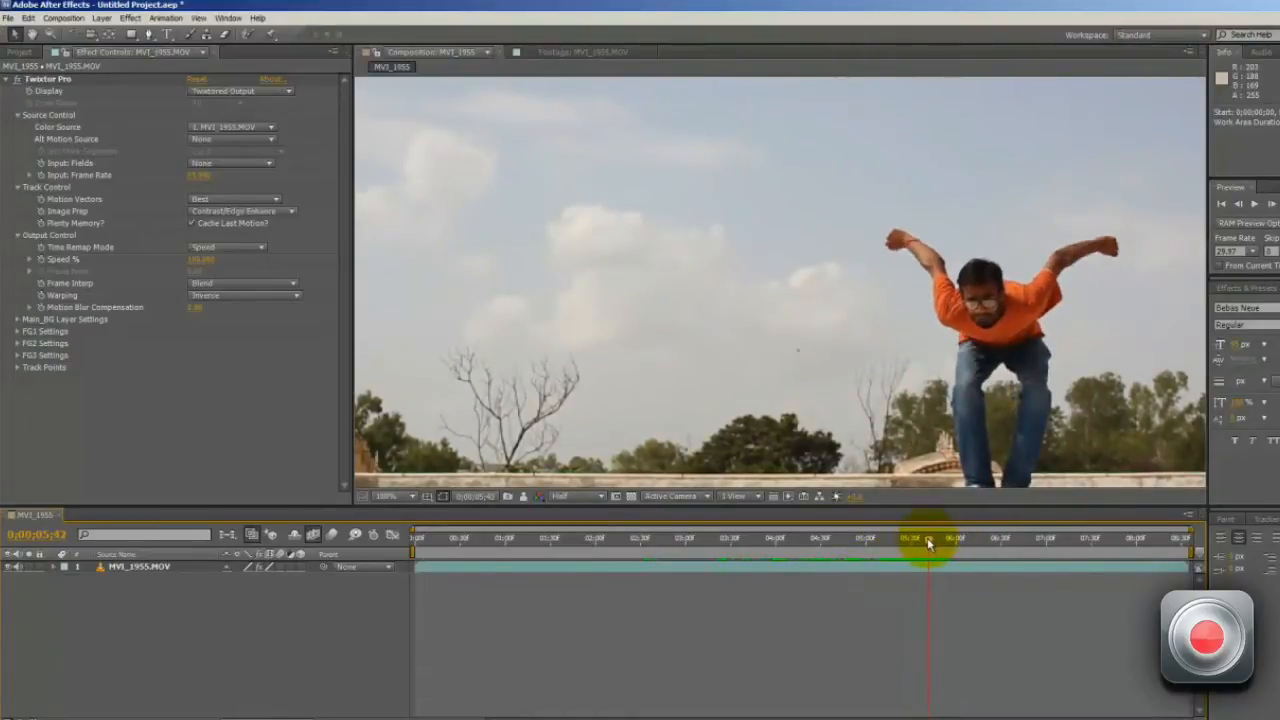
left_click_drag(927, 542, 1007, 548)
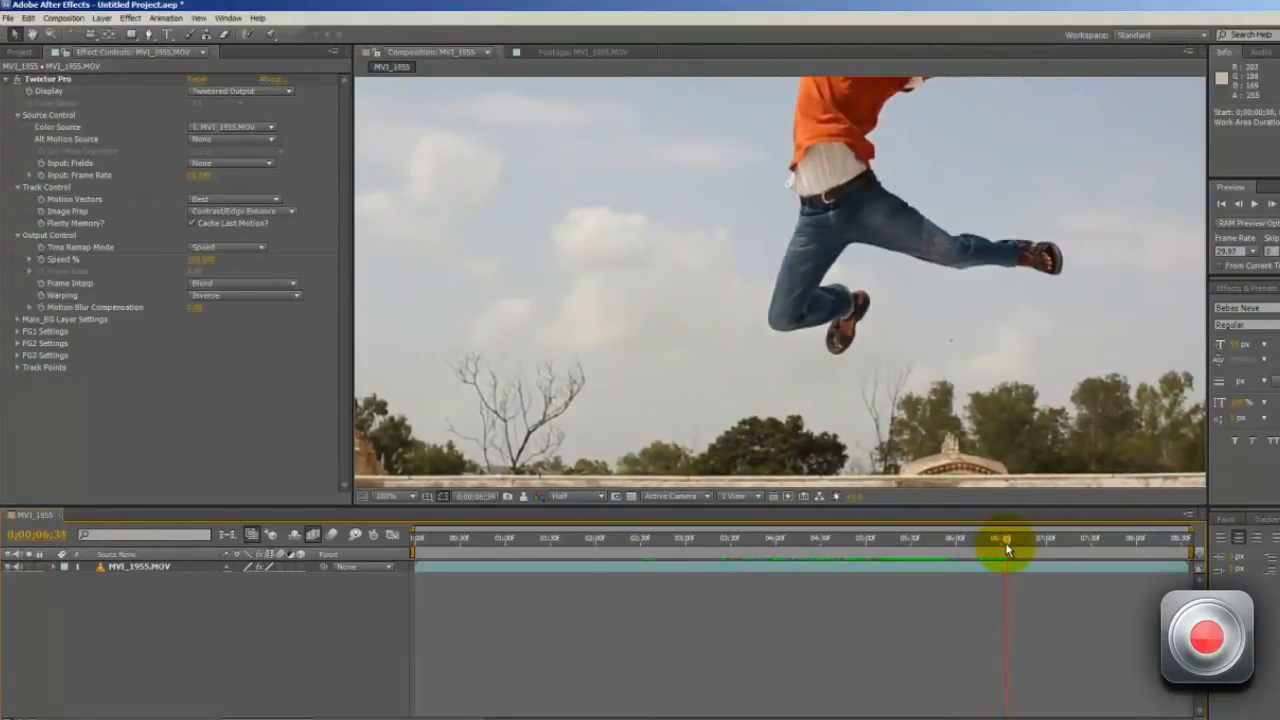
Step: Fit the composition in the viewer, add a Twixtor Speed % keyframe at 0;00;05;43 and reveal the layer's keyframes in the timeline
left_click(395, 496)
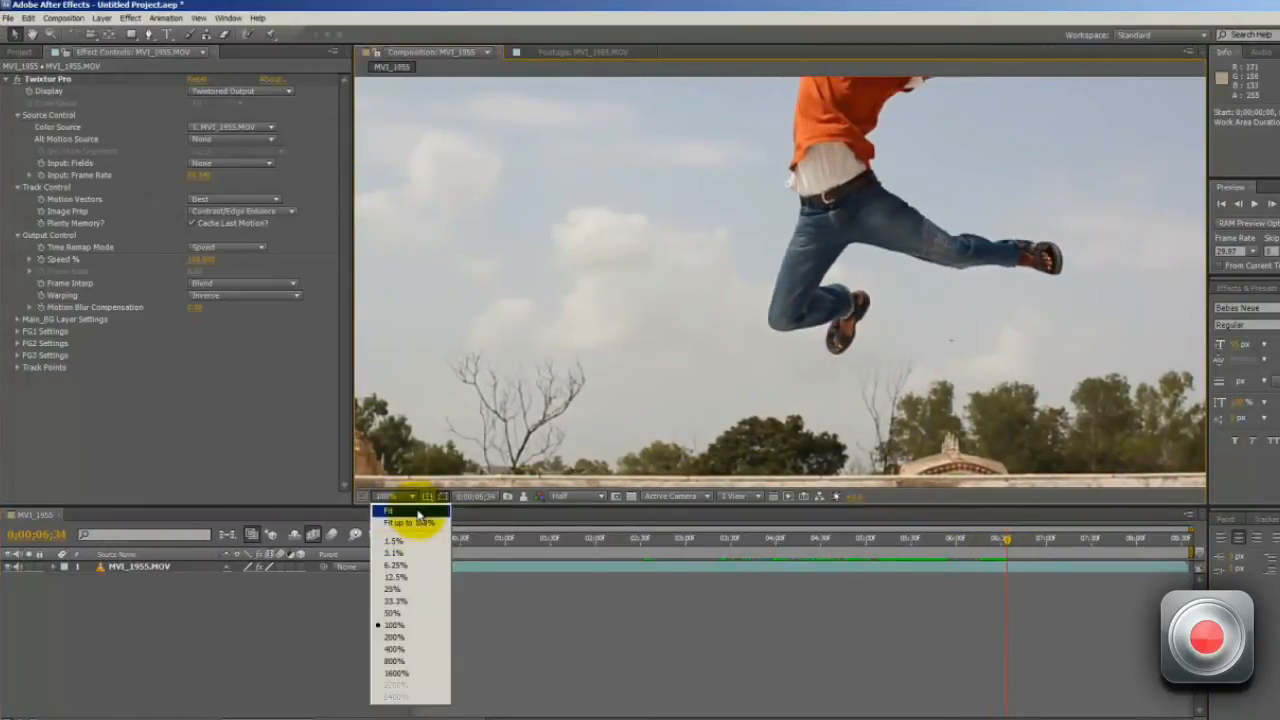
left_click(418, 513)
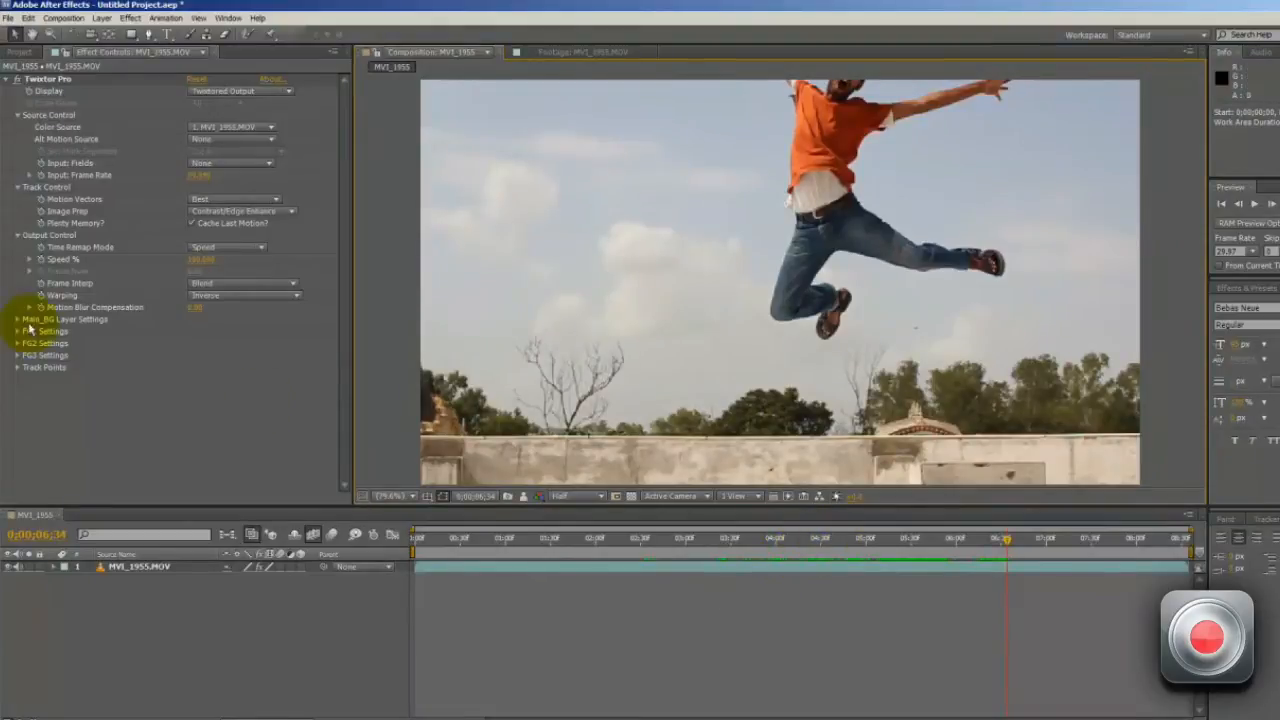
left_click_drag(876, 541, 929, 540)
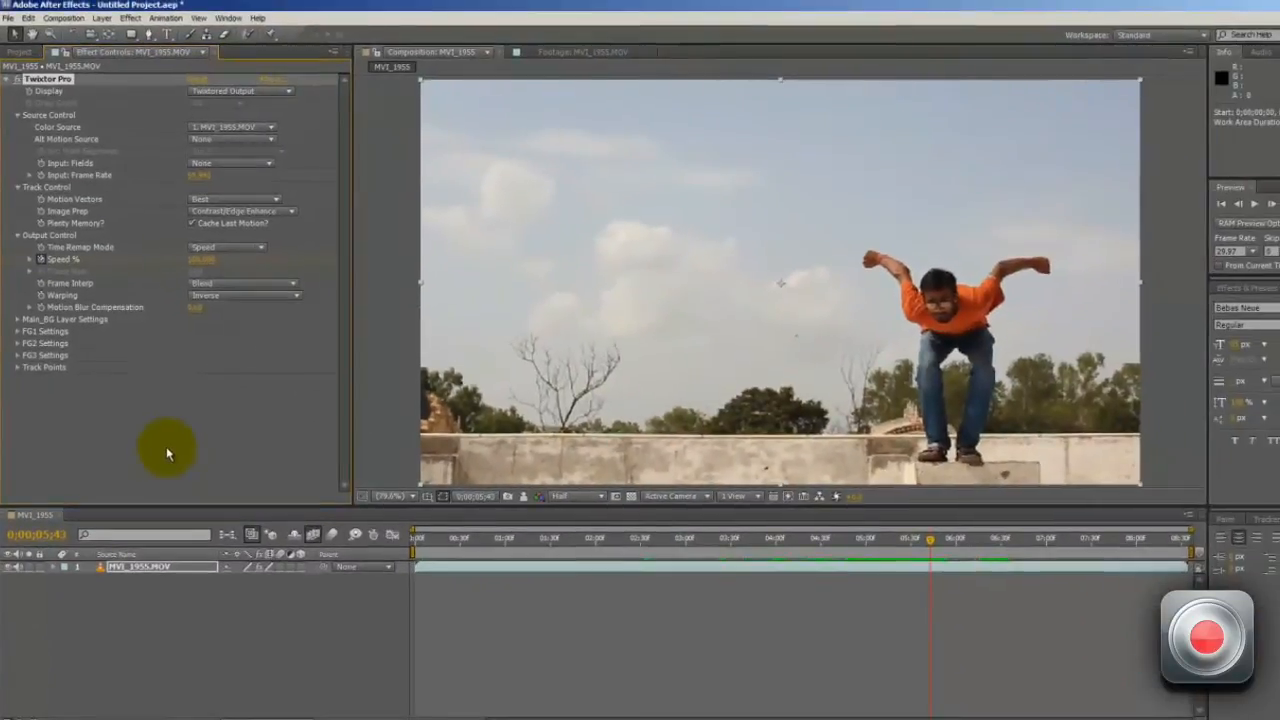
key("u")
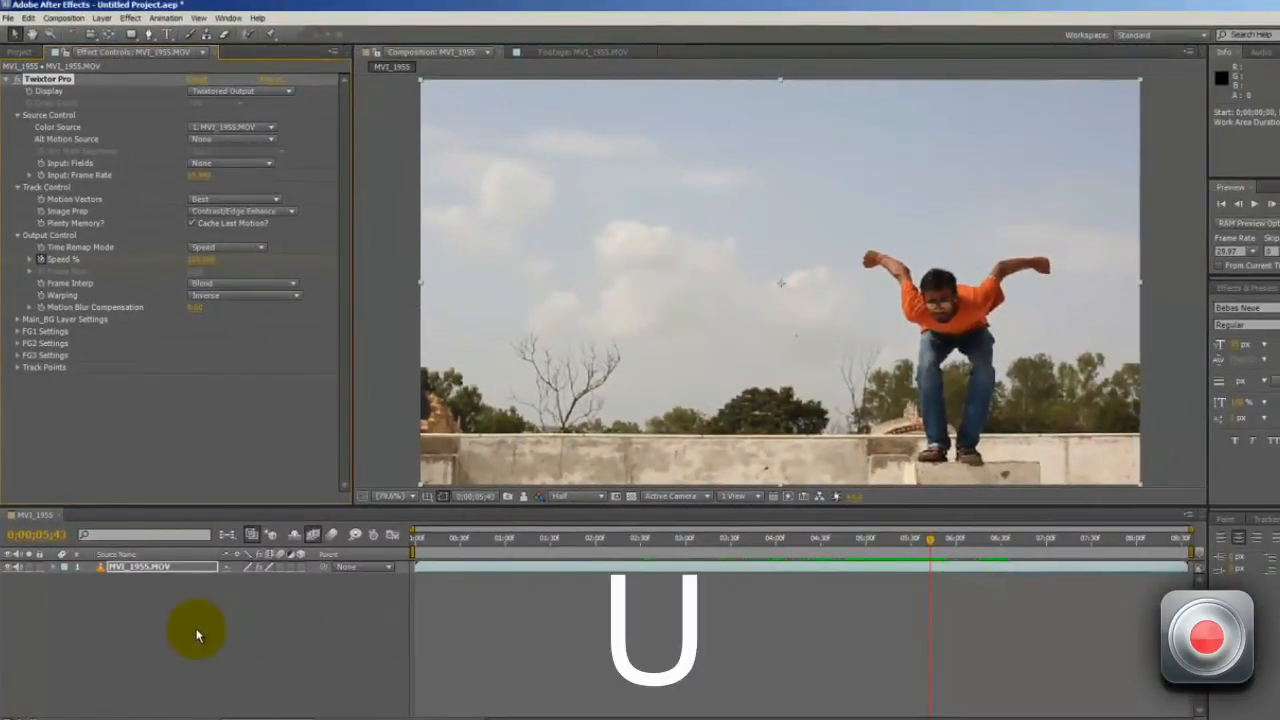
key("u")
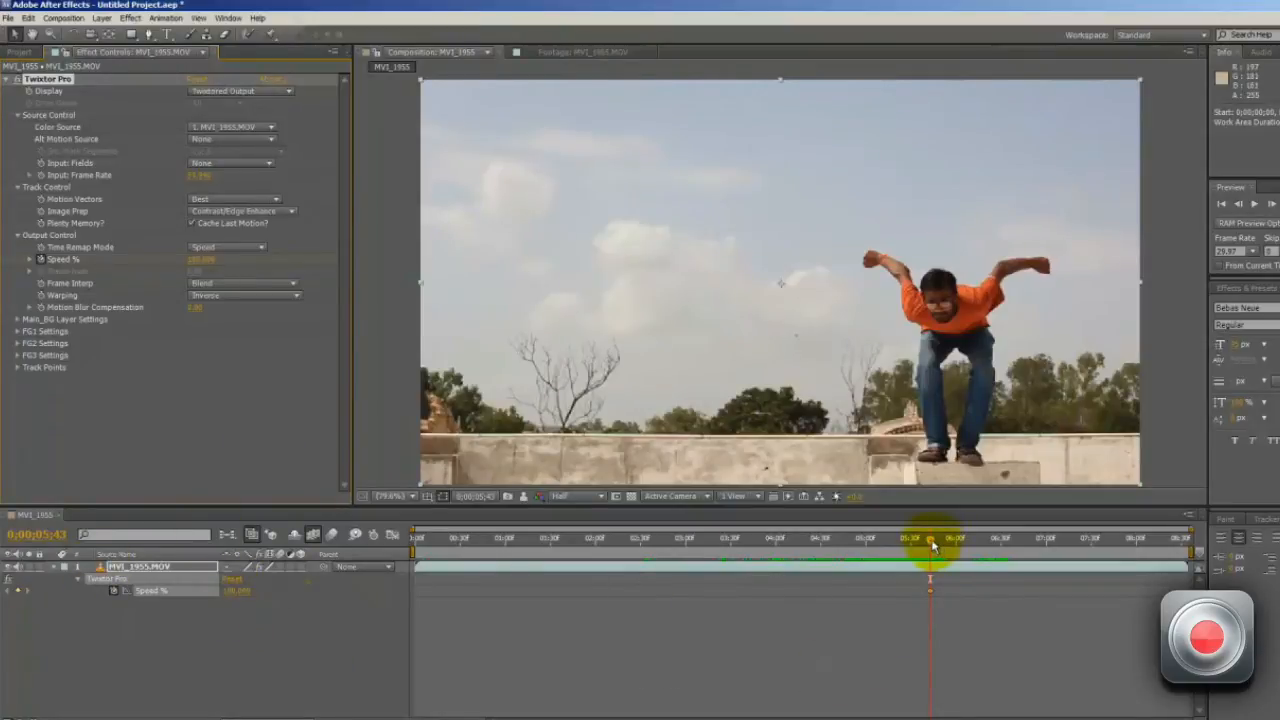
Step: Set Twixtor's Speed % to 10 at 0;00;05;45, two frames after the first keyframe
left_click_drag(930, 538, 928, 538)
key("ctrl+Right")
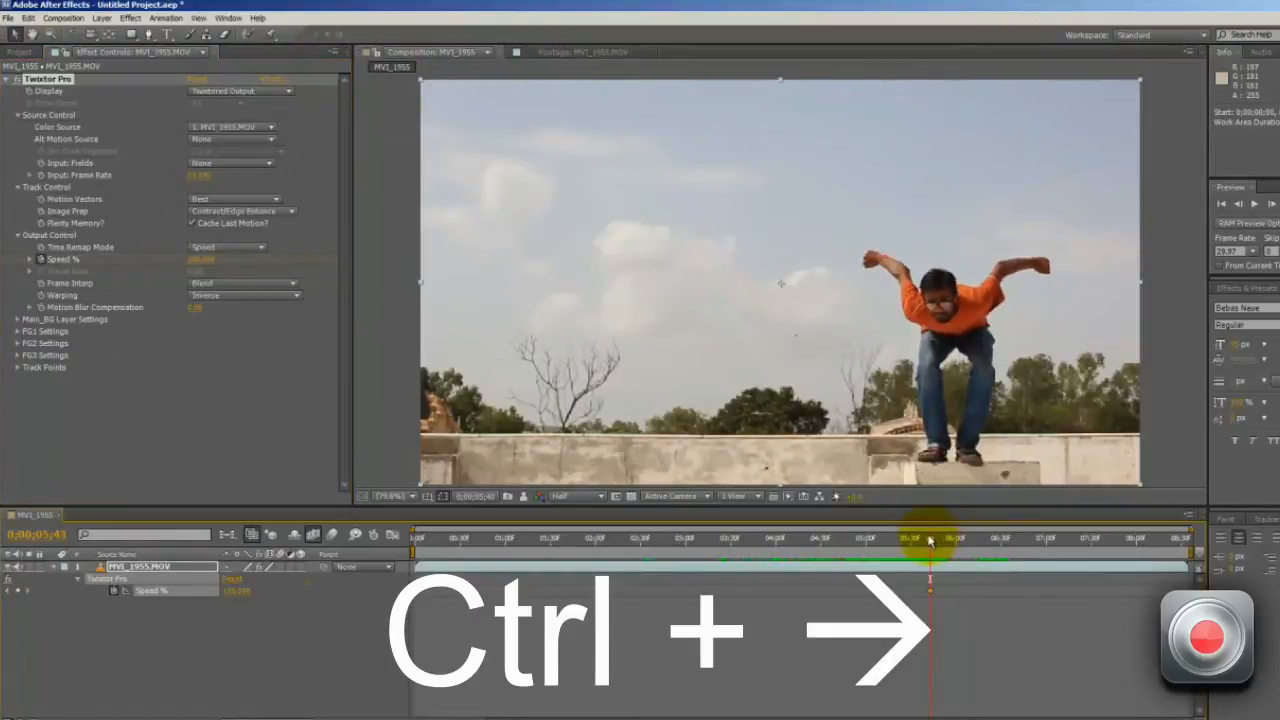
key("ctrl+Right")
key("ctrl+Right")
key("ctrl+Right")
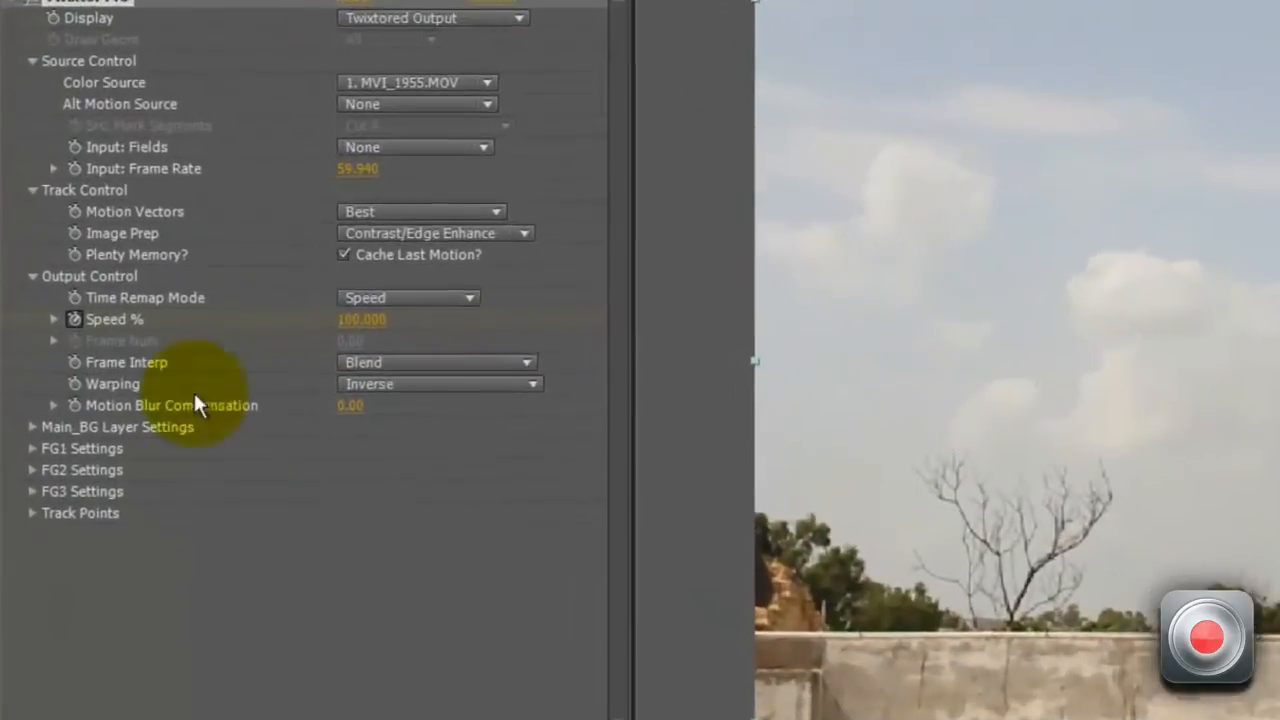
left_click(200, 259)
type("10")
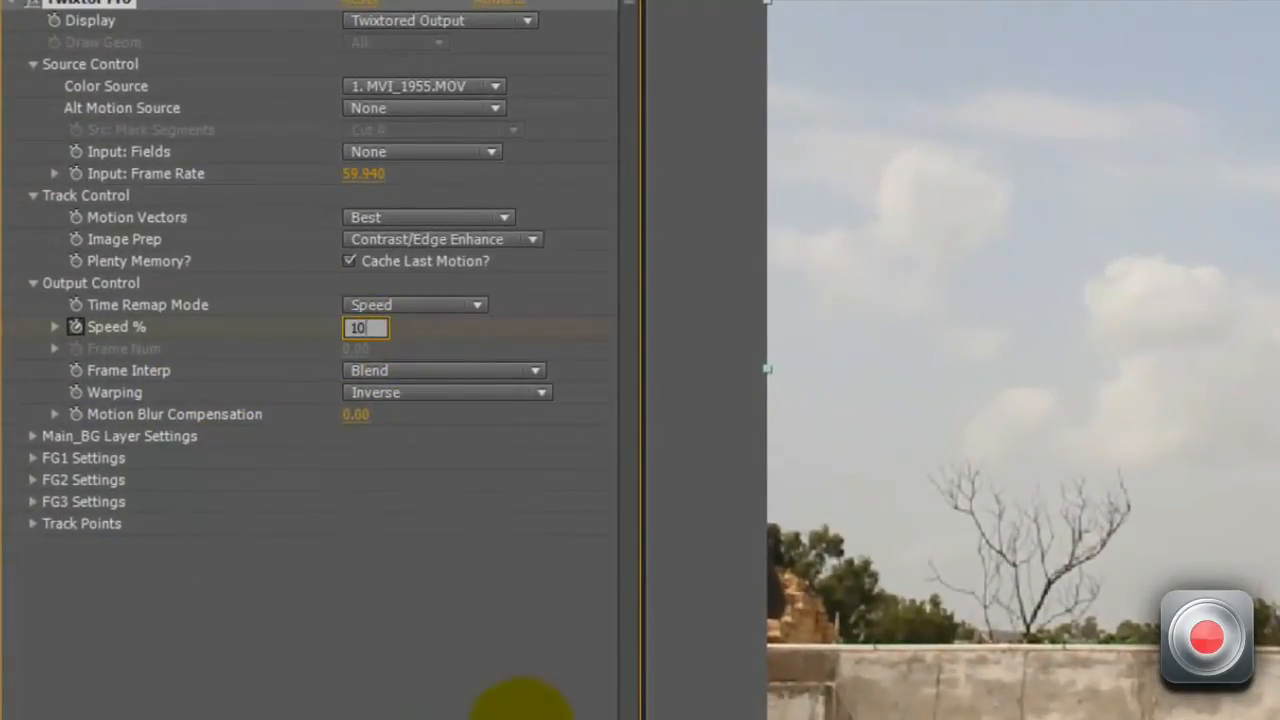
key("Return")
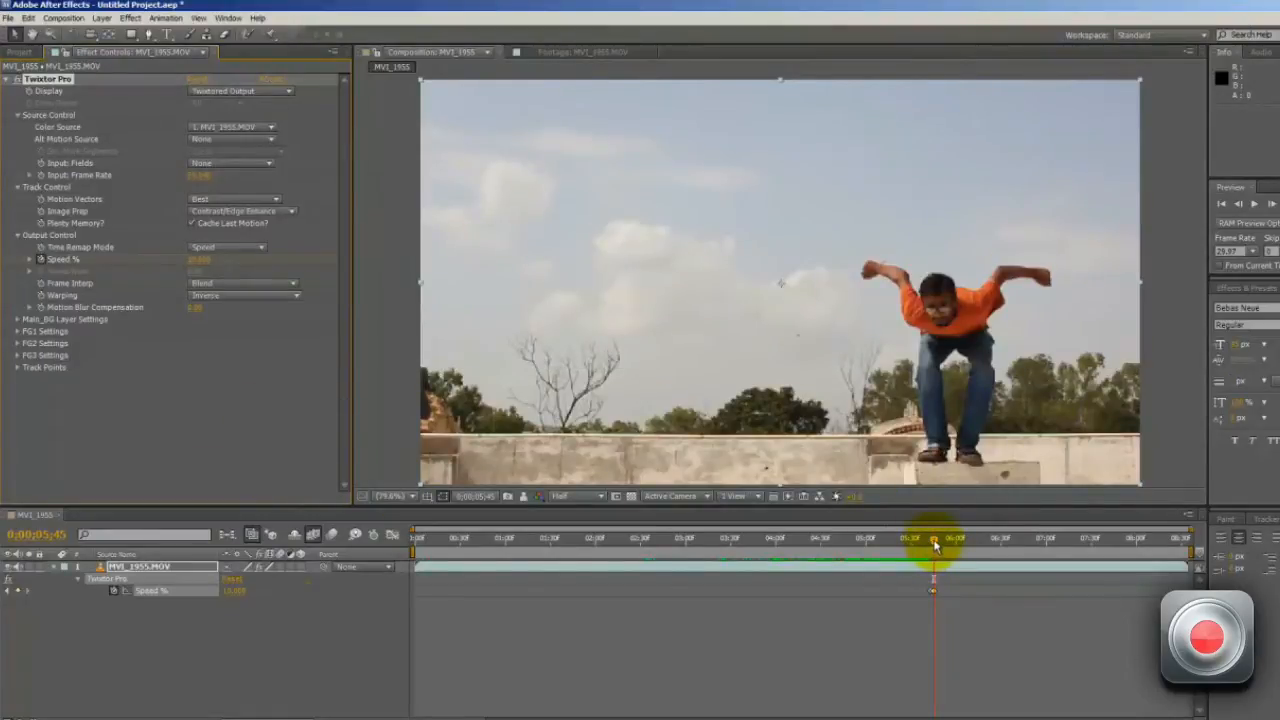
Step: Add a Speed % keyframe at 0;00;06;07 to hold the 10% speed, and set the value to 5 two frames on, at 0;00;06;09
left_click_drag(934, 545, 946, 547)
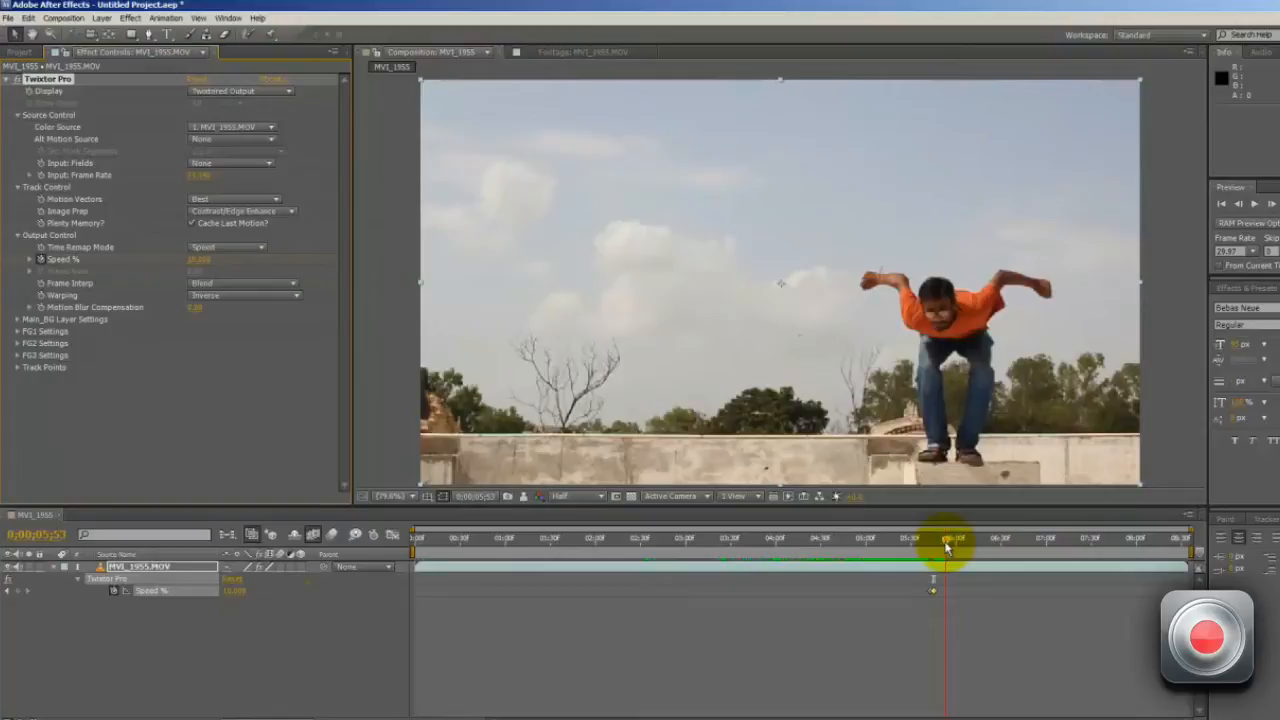
left_click_drag(946, 545, 966, 556)
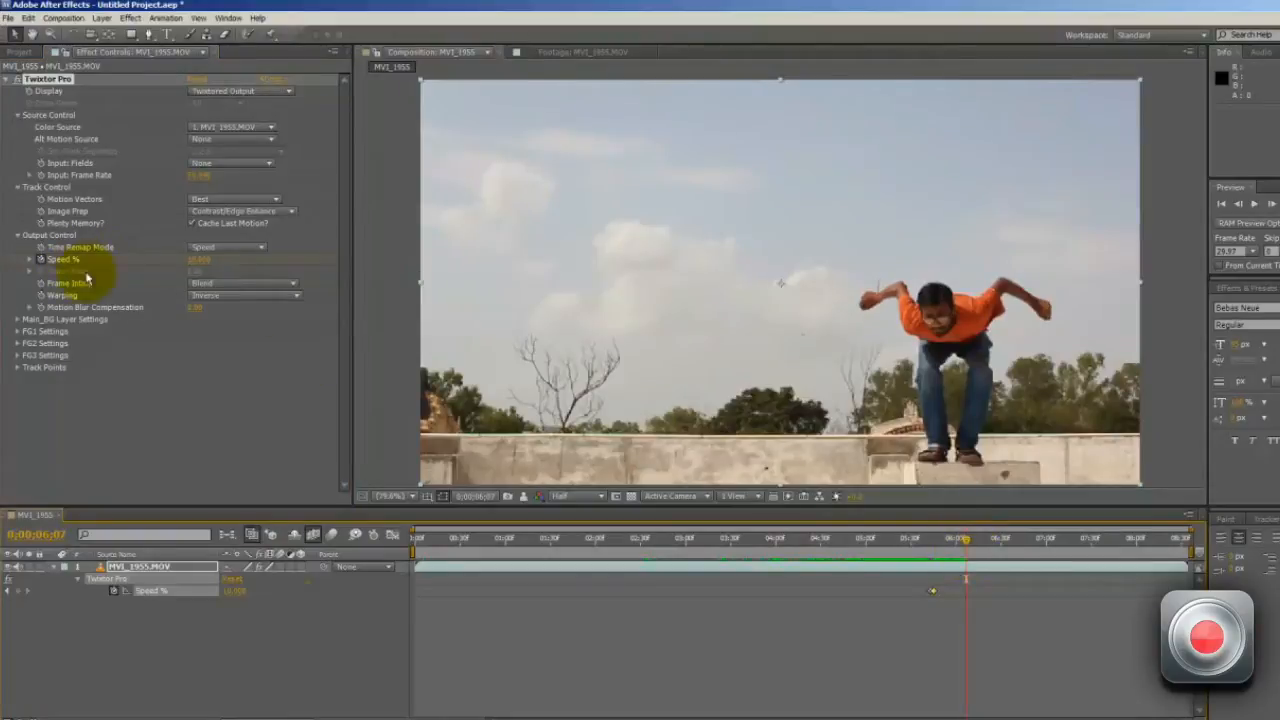
left_click(18, 592)
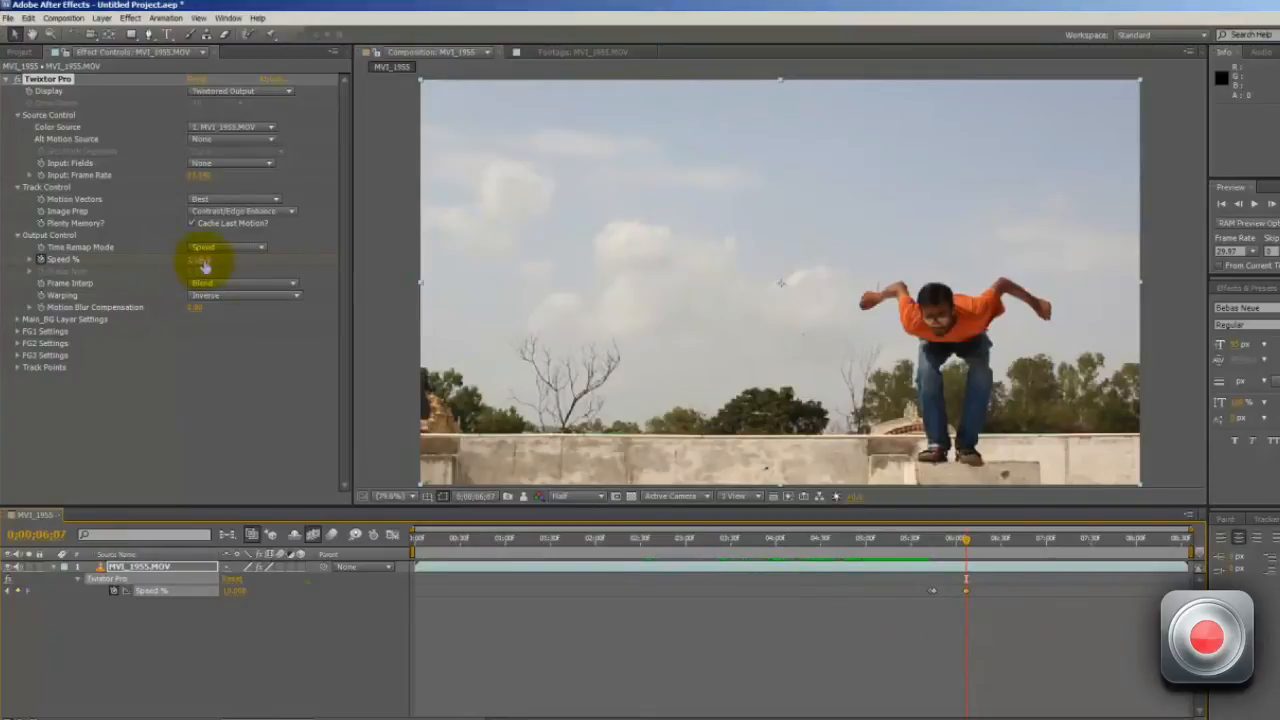
left_click(968, 545)
left_click_drag(968, 545, 970, 544)
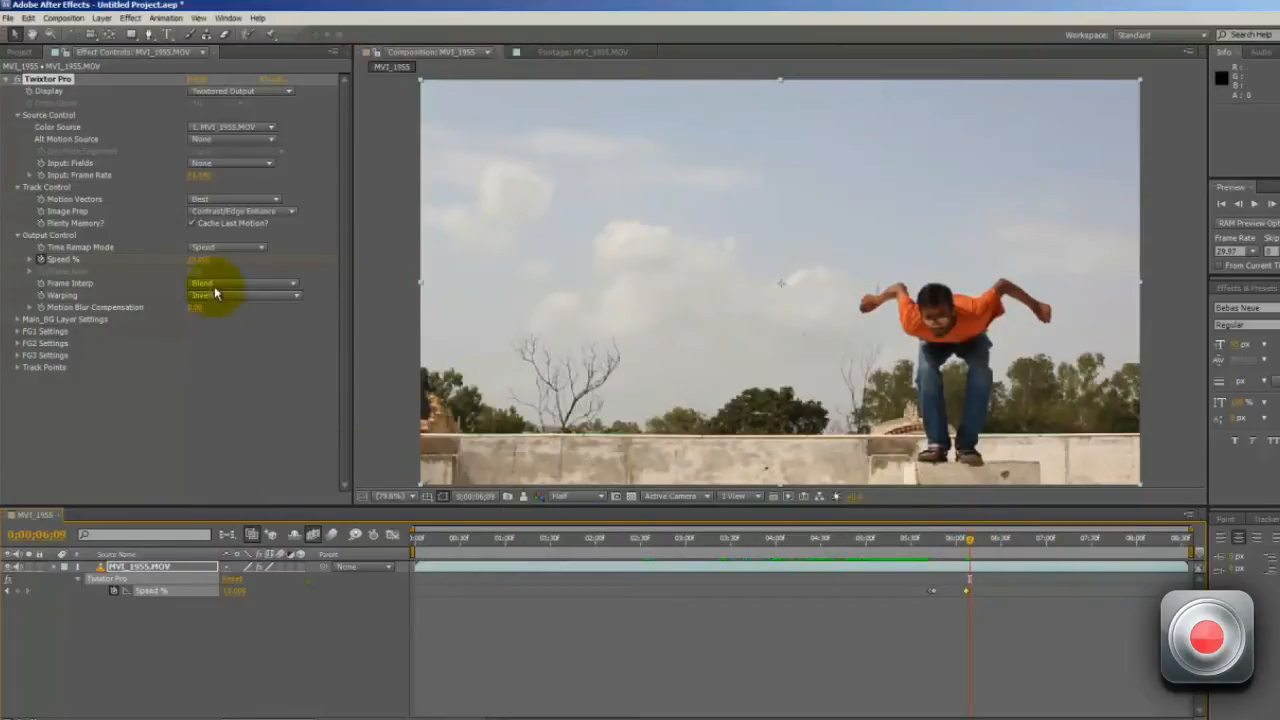
left_click(197, 259)
type("5")
key("Return")
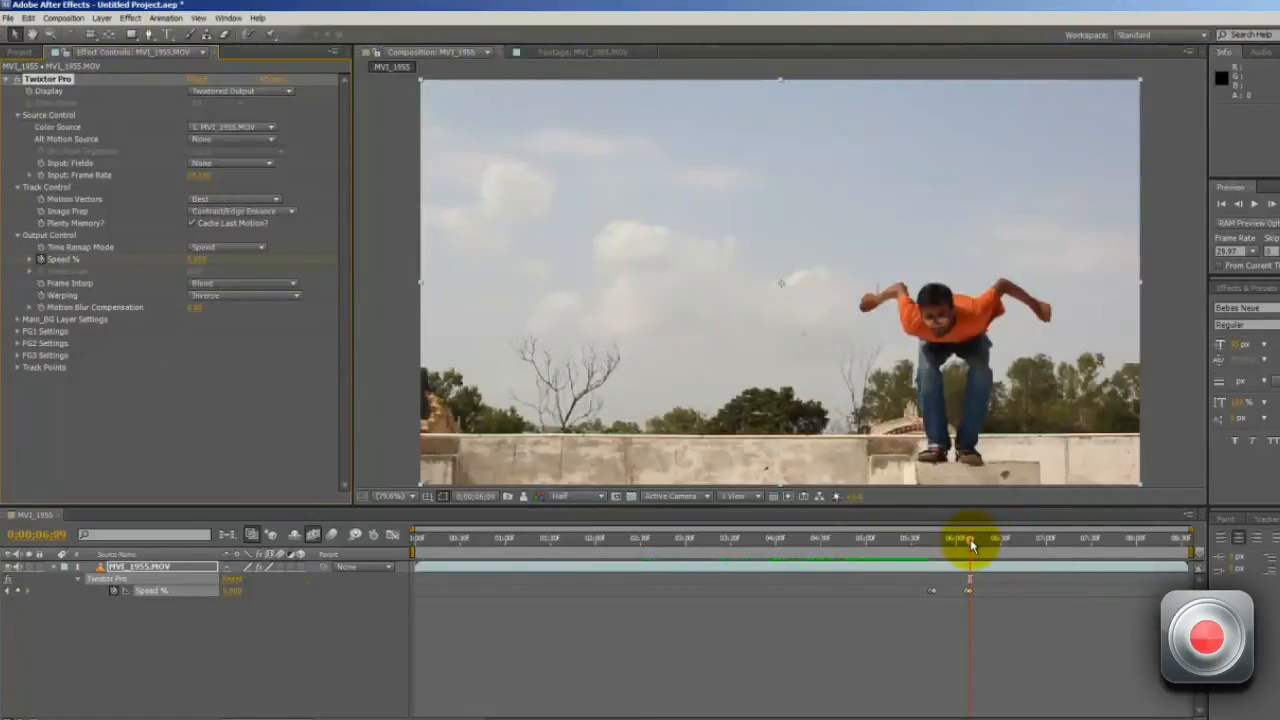
Step: Add a Speed % keyframe at 0;00;06;15 to hold the 5% speed, and set the value to 2 at 0;00;06;17
left_click_drag(970, 543, 993, 546)
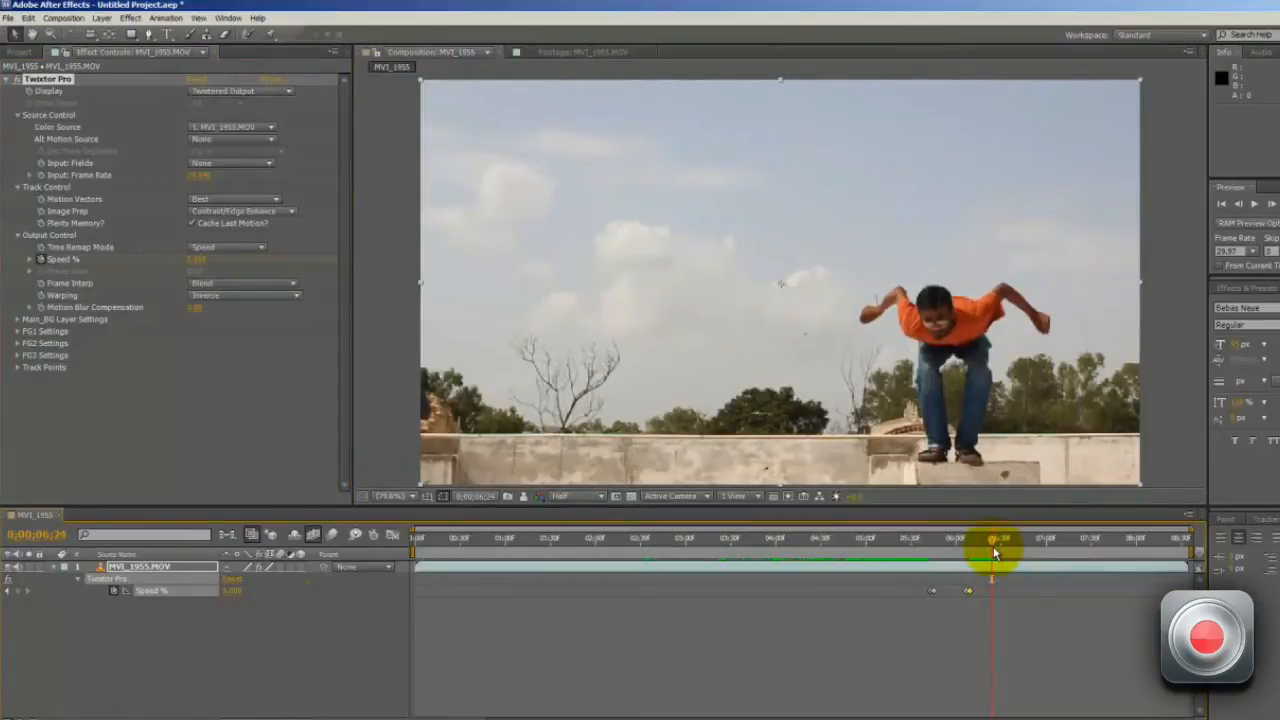
left_click_drag(993, 546, 976, 539)
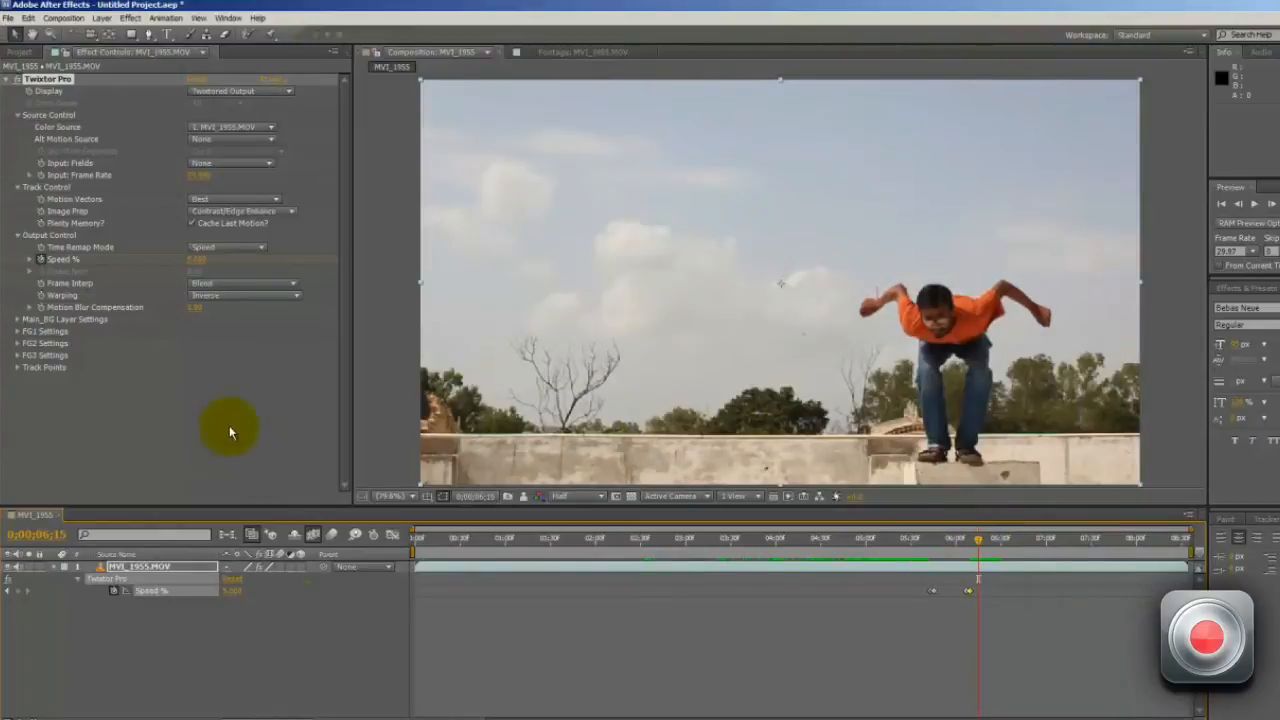
left_click(18, 590)
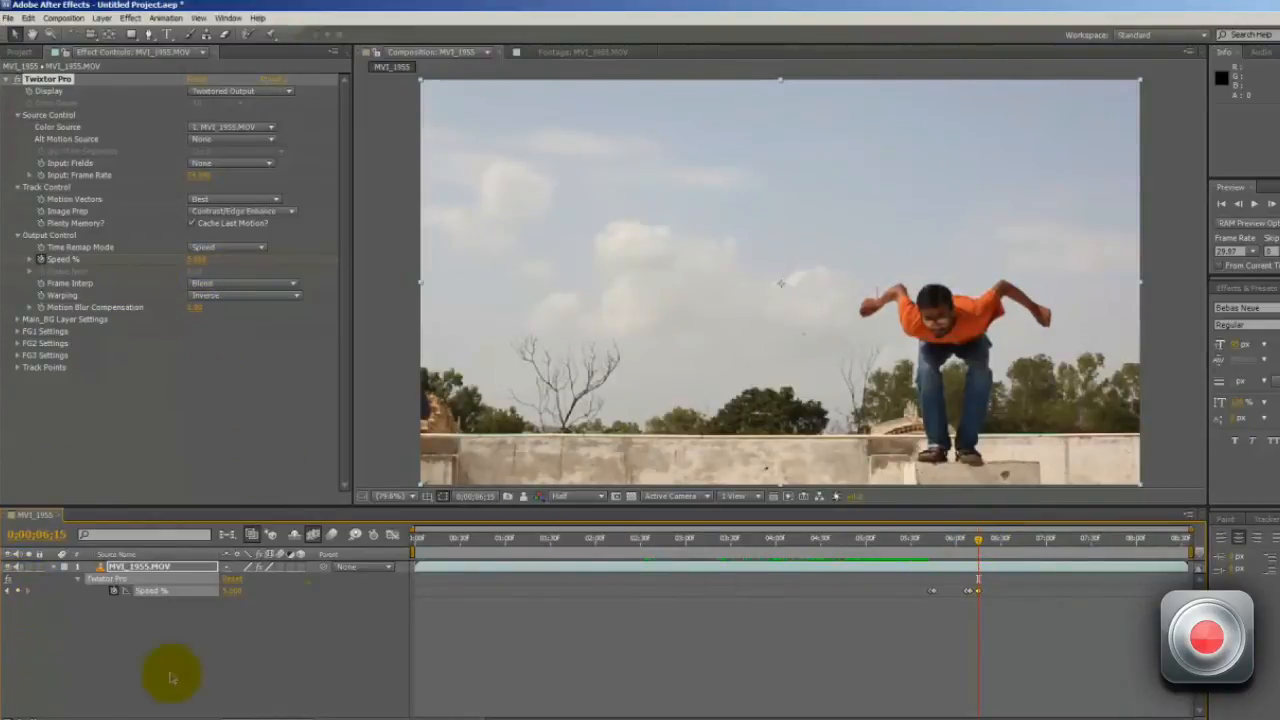
key("Page_Down")
key("Page_Down")
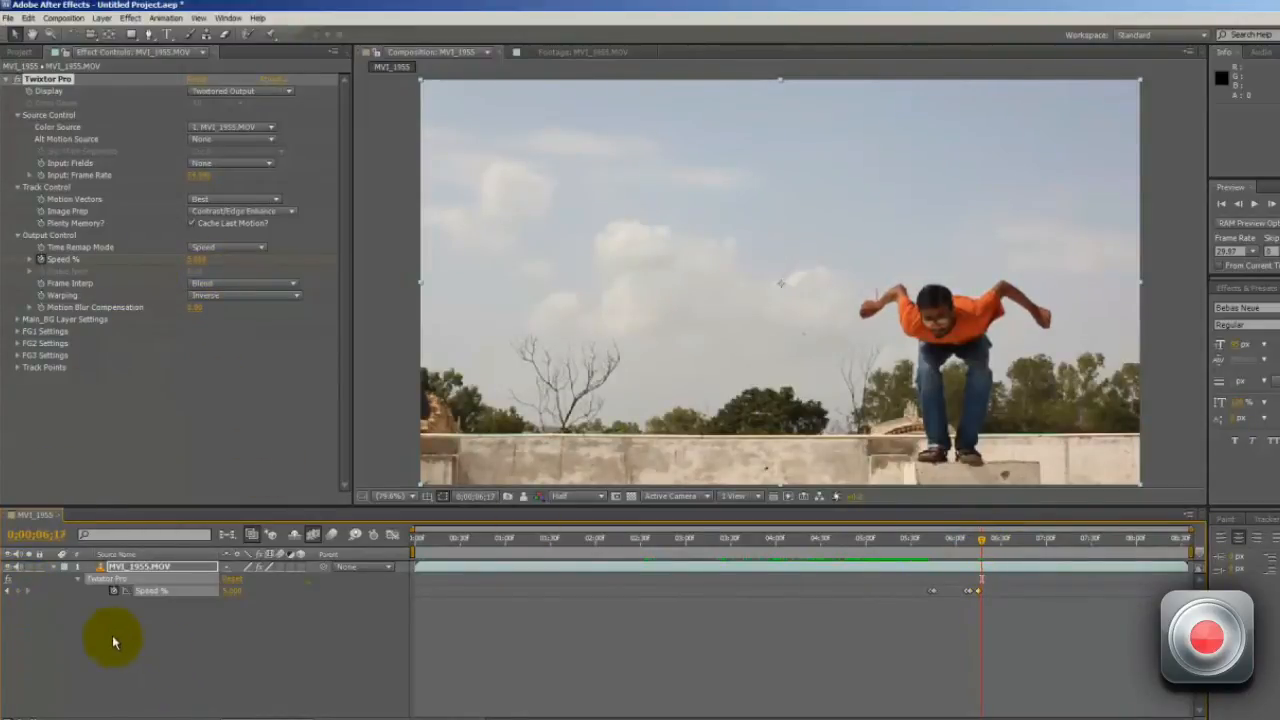
left_click(229, 592)
type("1")
key("Return")
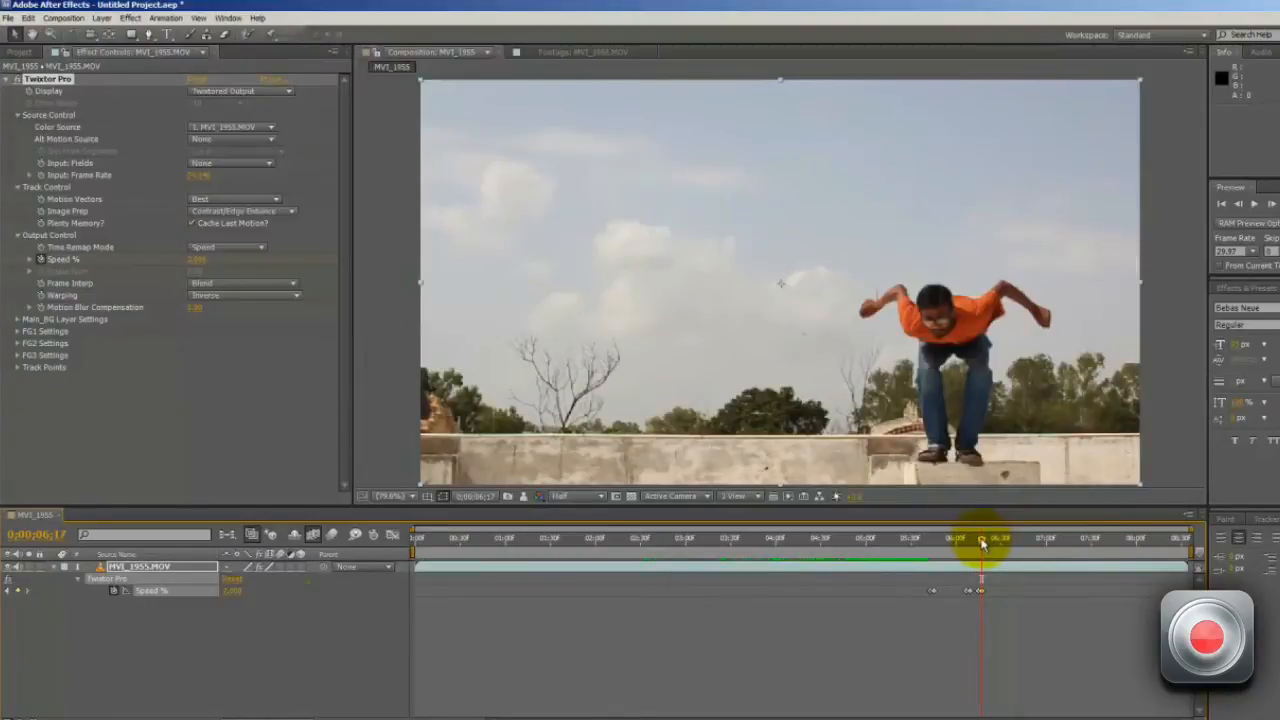
Step: Add a Speed % keyframe at 0;00;06;29 to hold the current speed, and set the value to 1 at 0;00;06;31
left_click_drag(982, 543, 1008, 549)
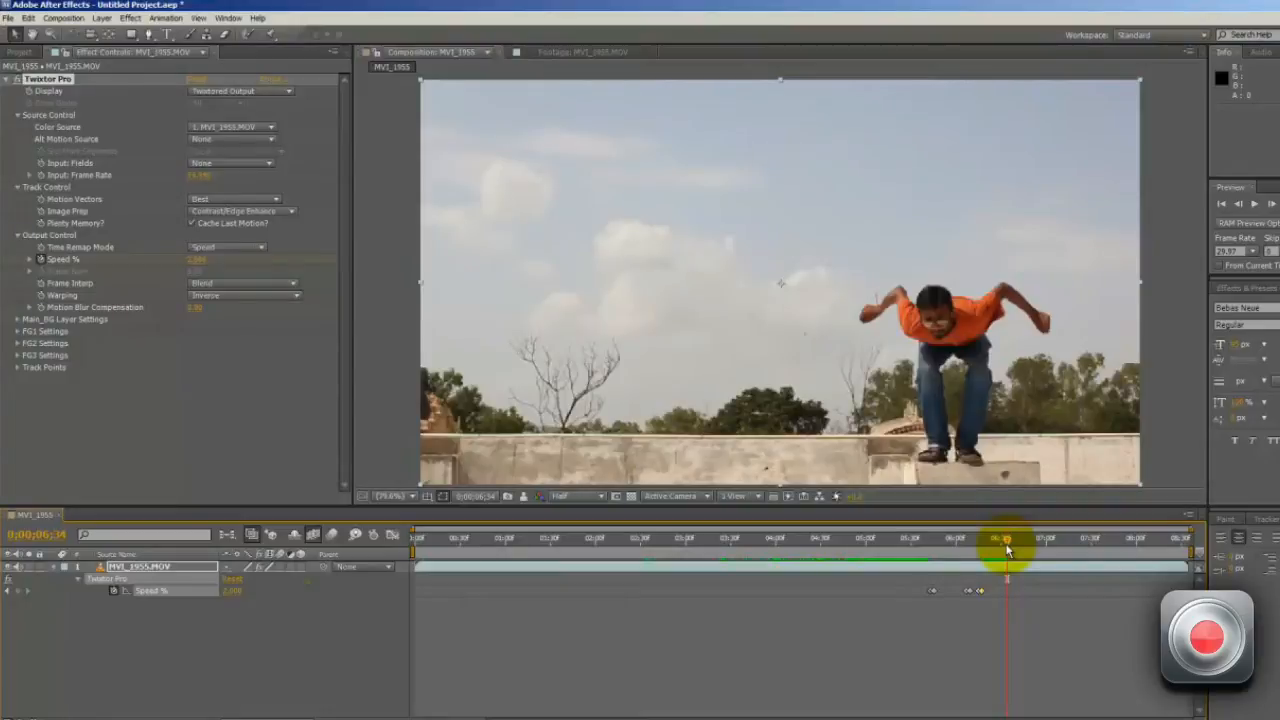
left_click_drag(1007, 549, 1000, 549)
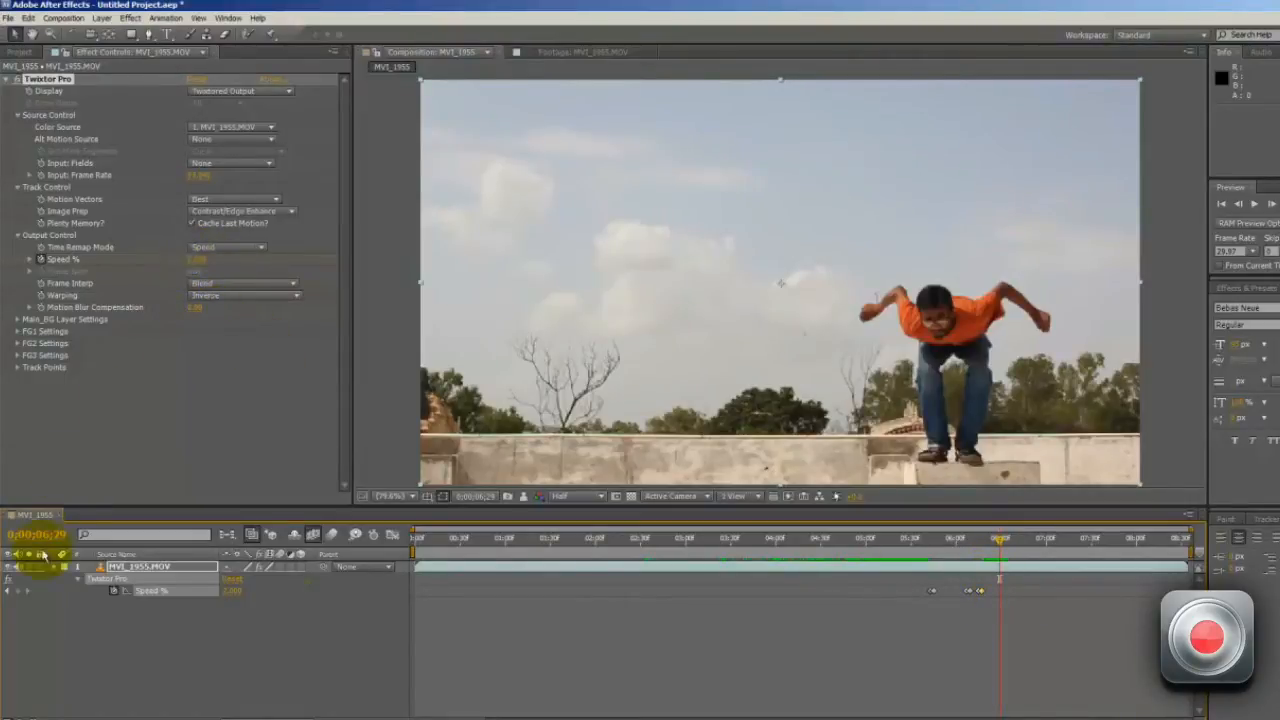
left_click(17, 590)
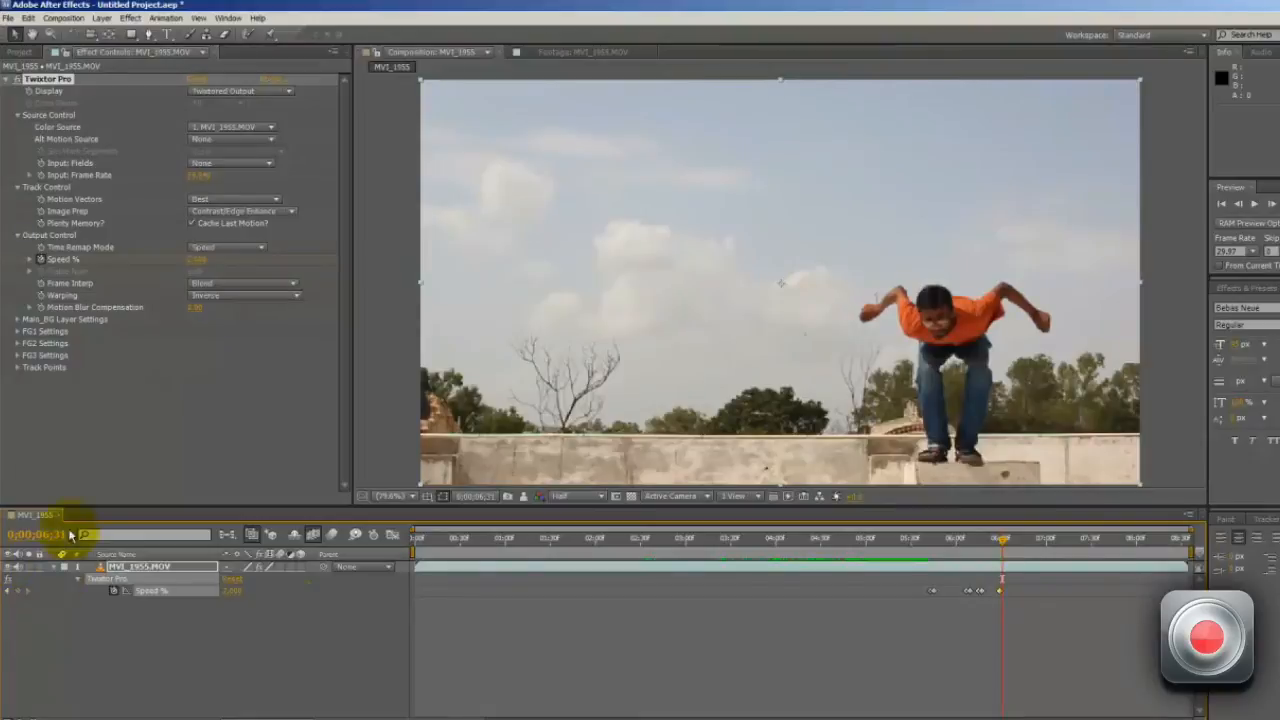
left_click(201, 259)
type("1")
key("Return")
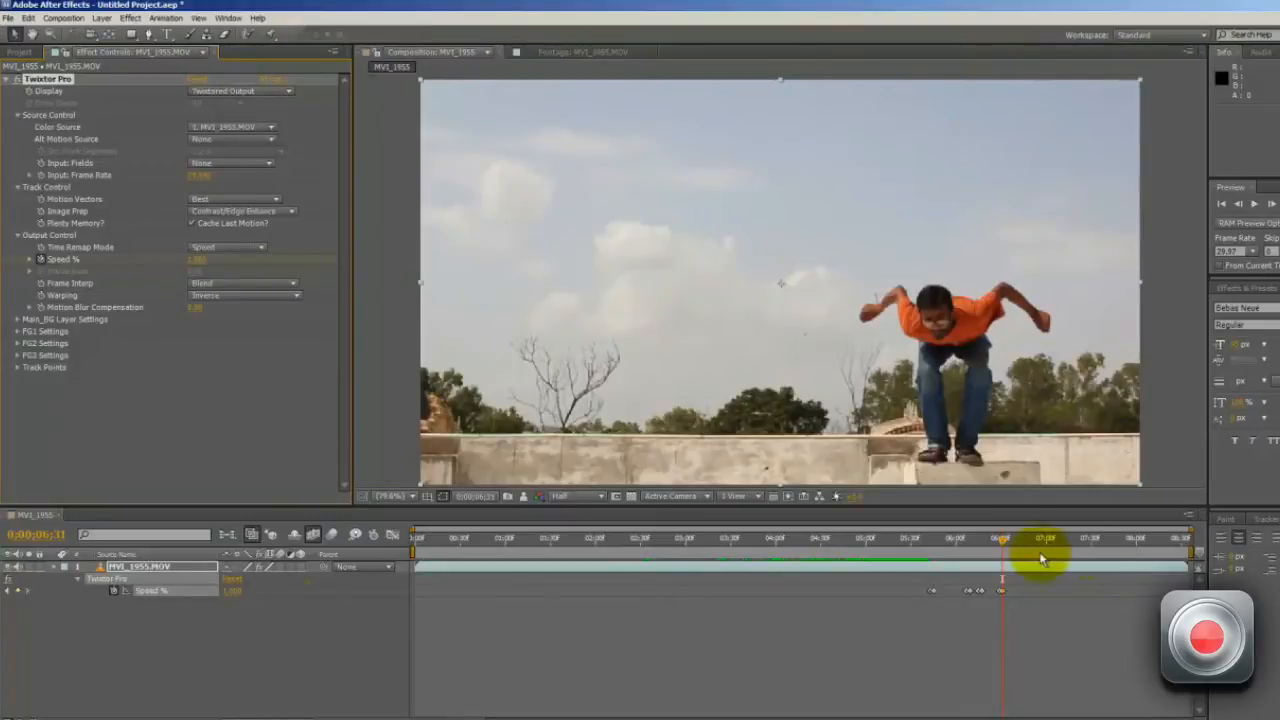
Step: Add a Speed % keyframe at 0;00;07;10 to hold the 1% speed, and set the value to 100 at 0;00;07;12
left_click_drag(1003, 541, 1062, 552)
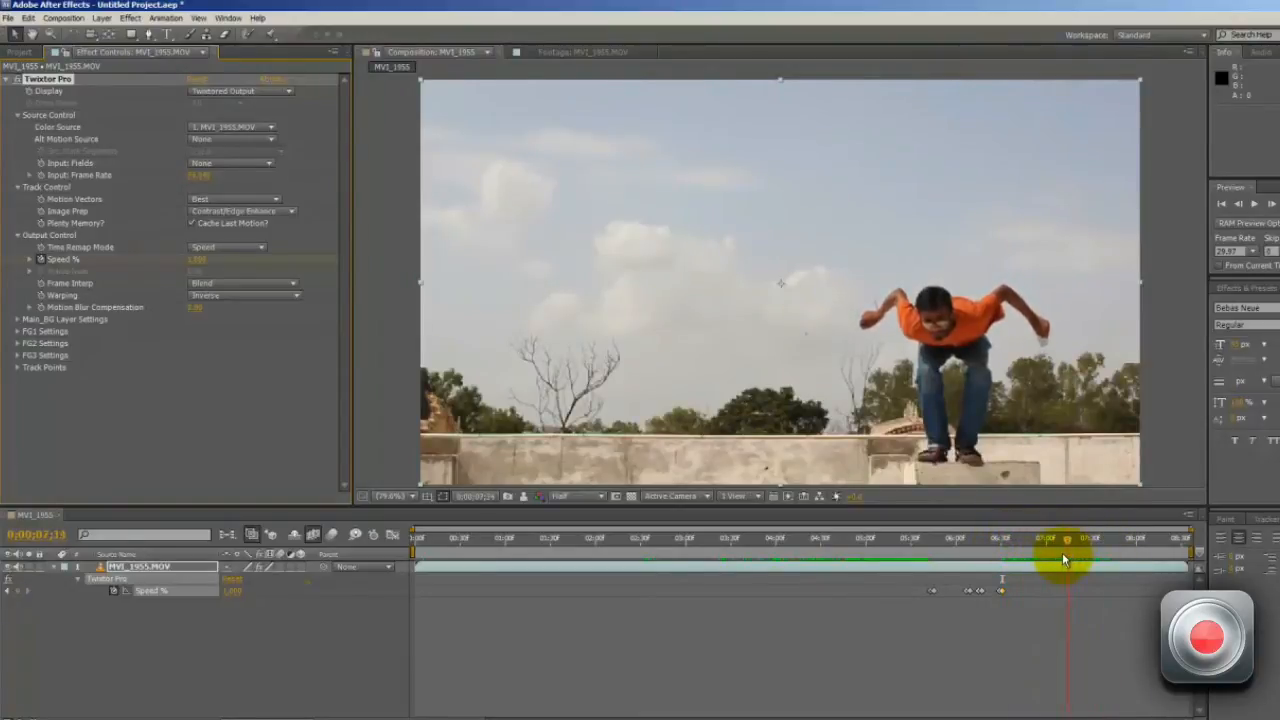
left_click(19, 590)
key("Page_Down")
key("Page_Down")
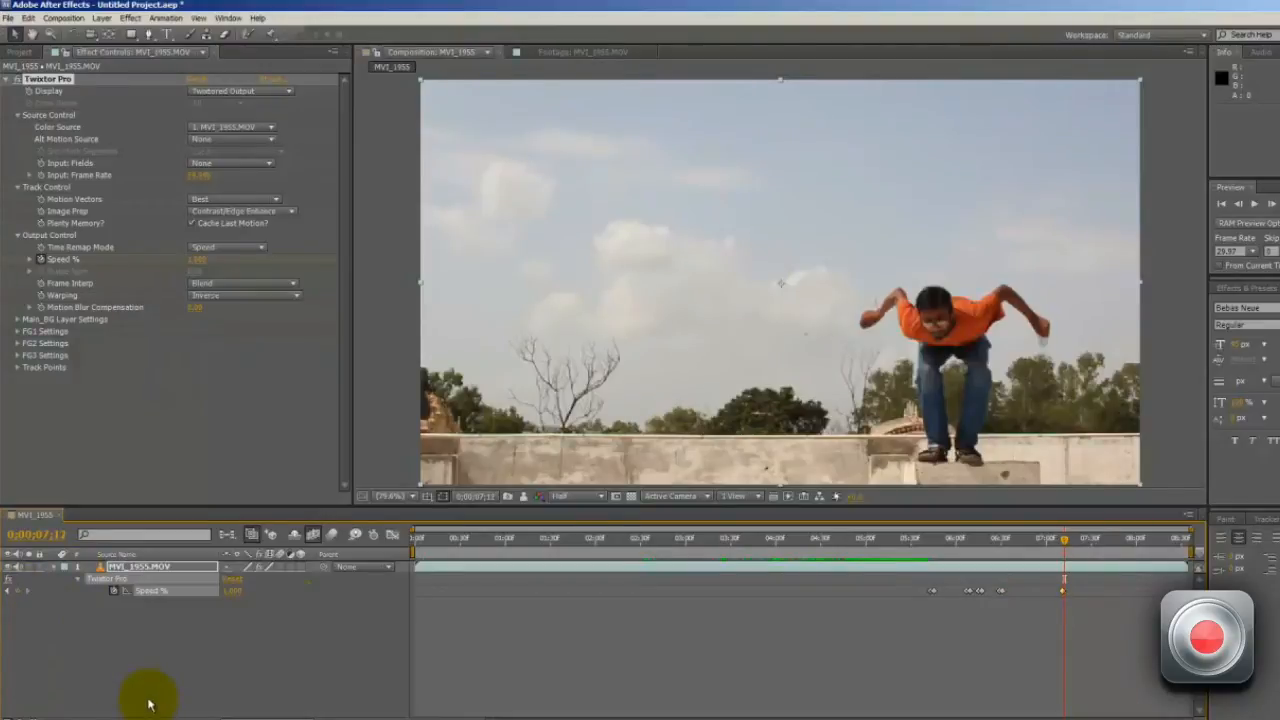
left_click(236, 591)
type("100")
key("Return")
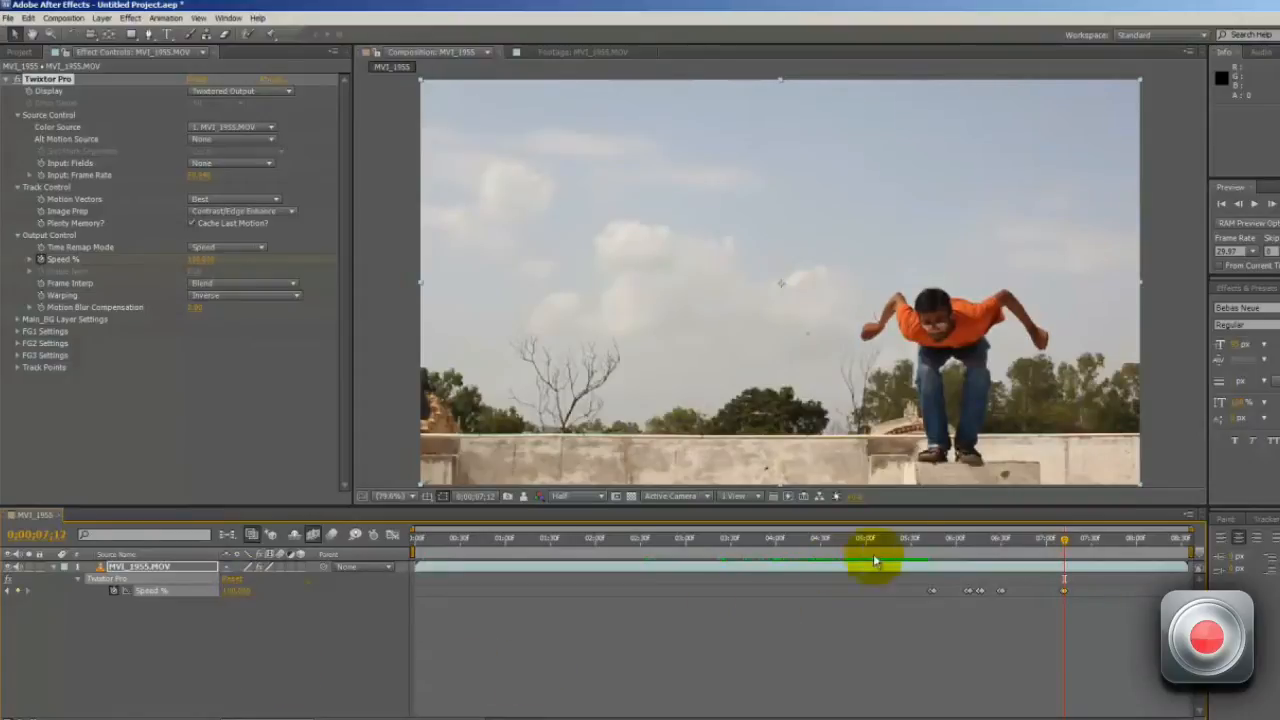
Step: Limit the work area to the retimed jump, from about 0;00;05;30 to 0;00;08;20, and play a RAM preview of it
left_click_drag(920, 538, 1166, 543)
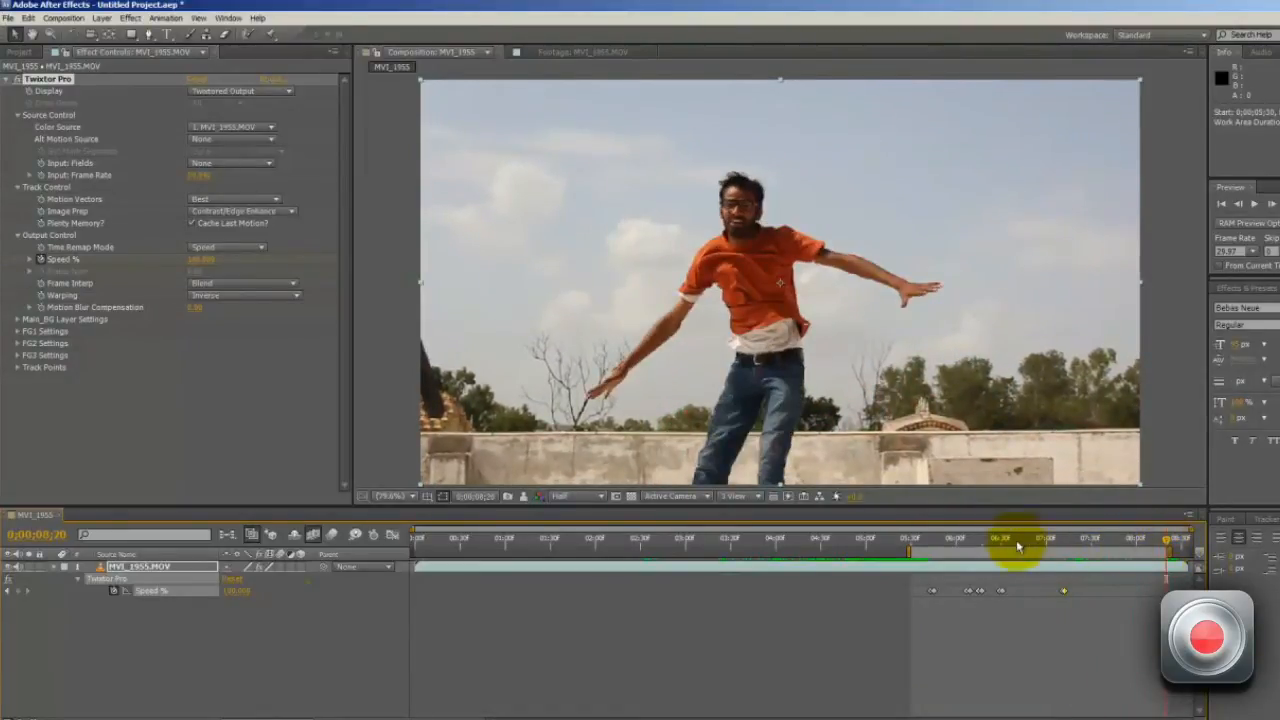
key("KP_0")
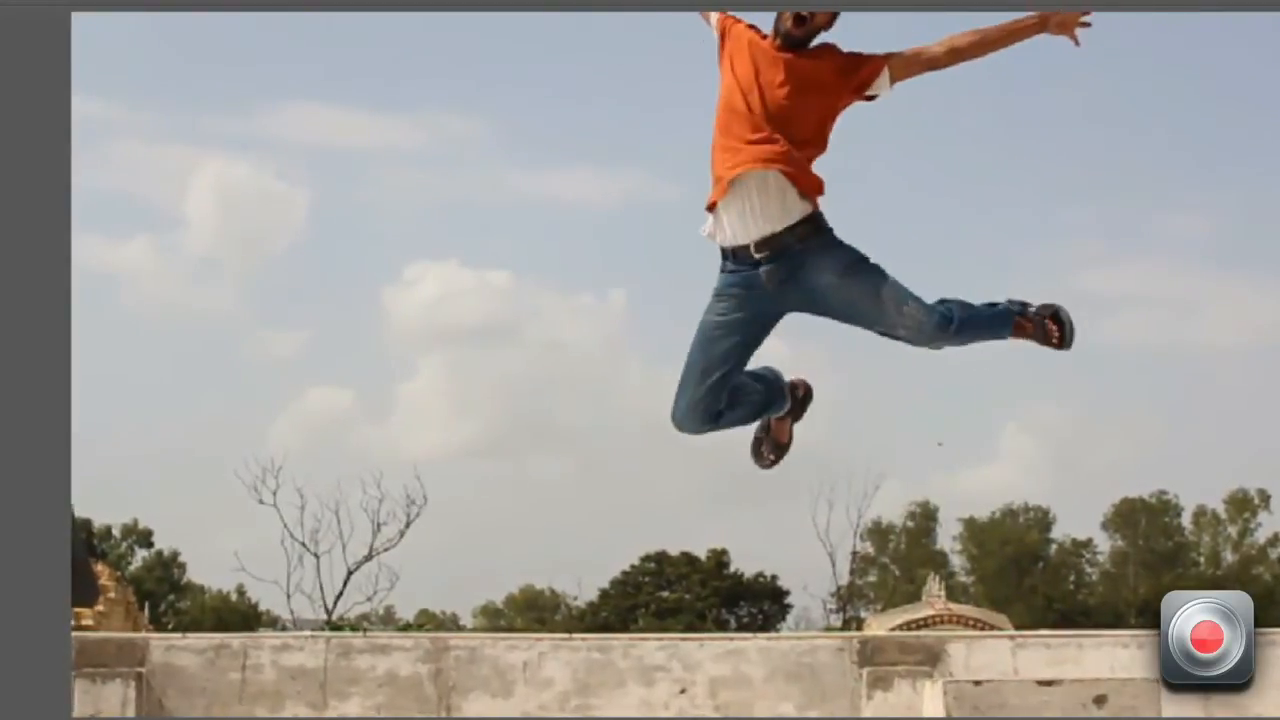
key("space")
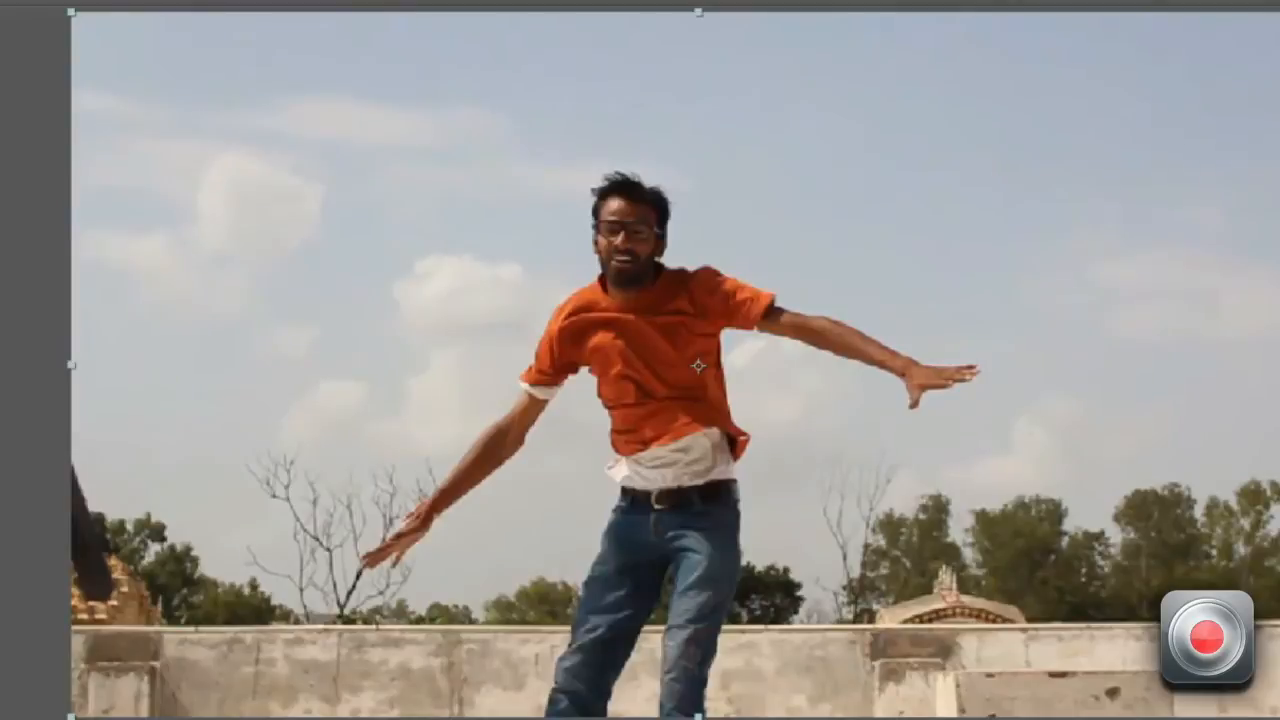
Step: Stop the preview and inspect the frames after the last Speed % keyframe, from 0;00;07;12 to 0;00;07;26
key("space")
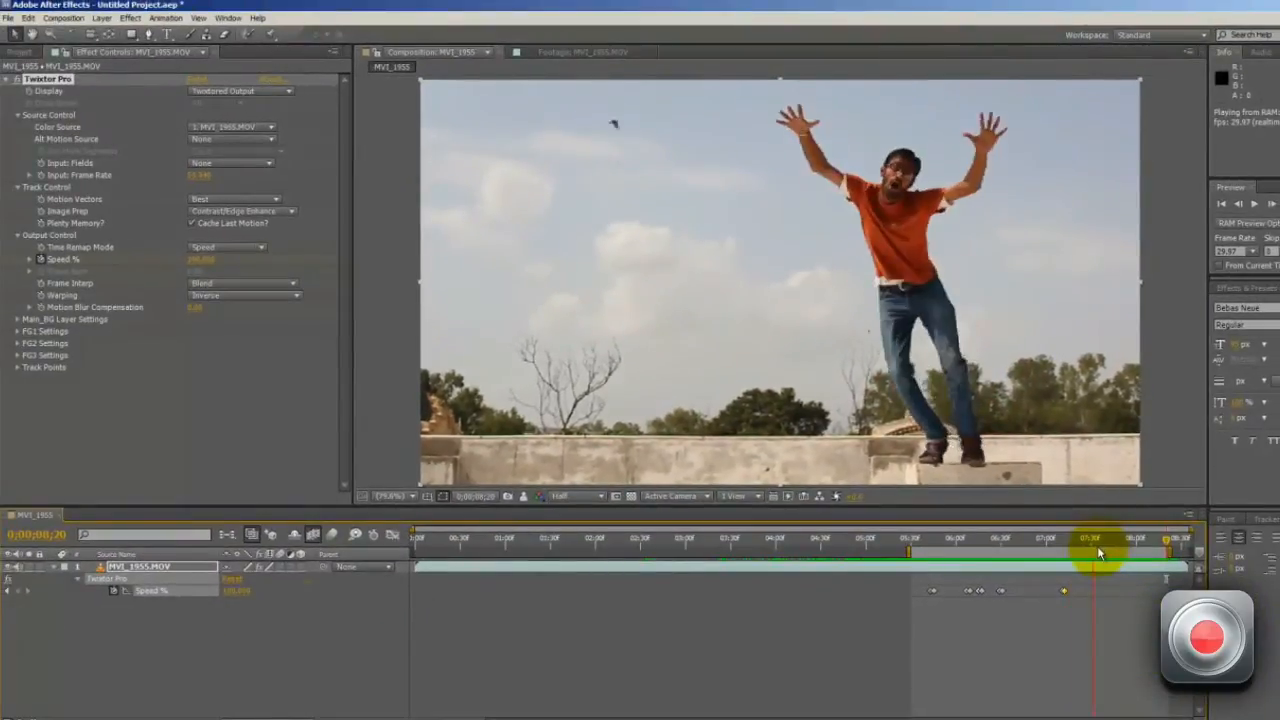
left_click_drag(1083, 539, 1069, 541)
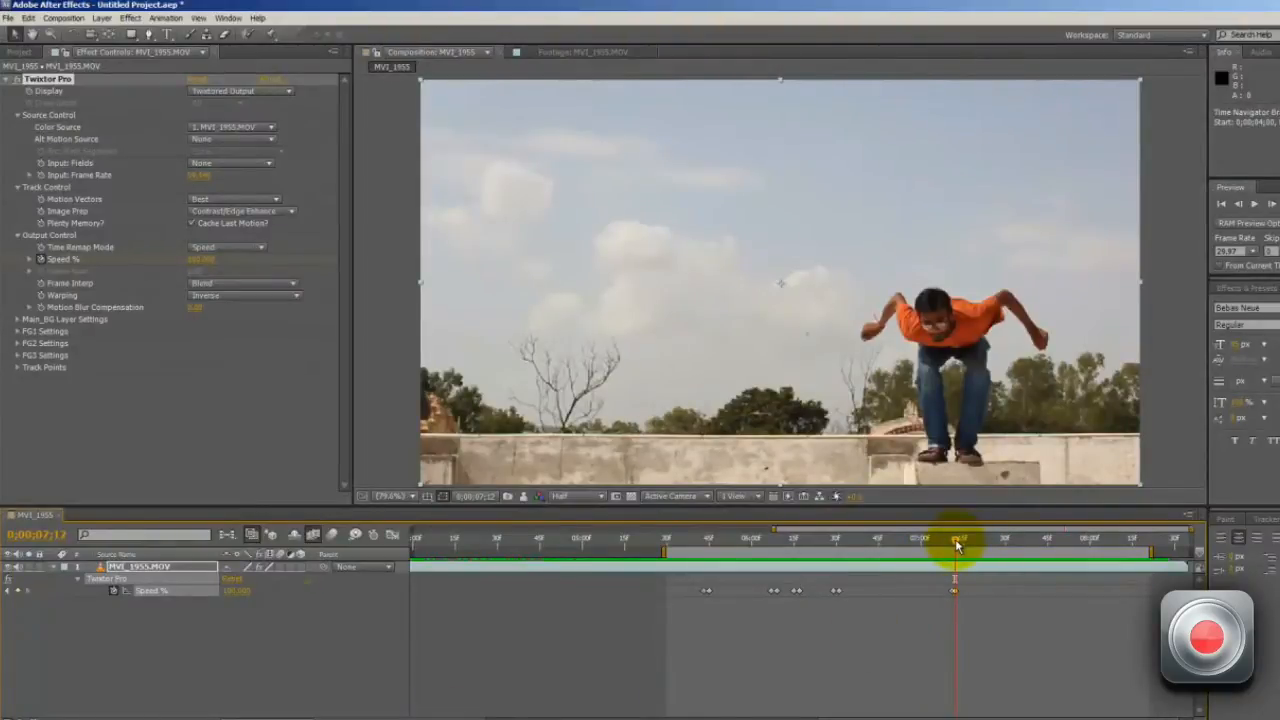
left_click_drag(955, 539, 958, 542)
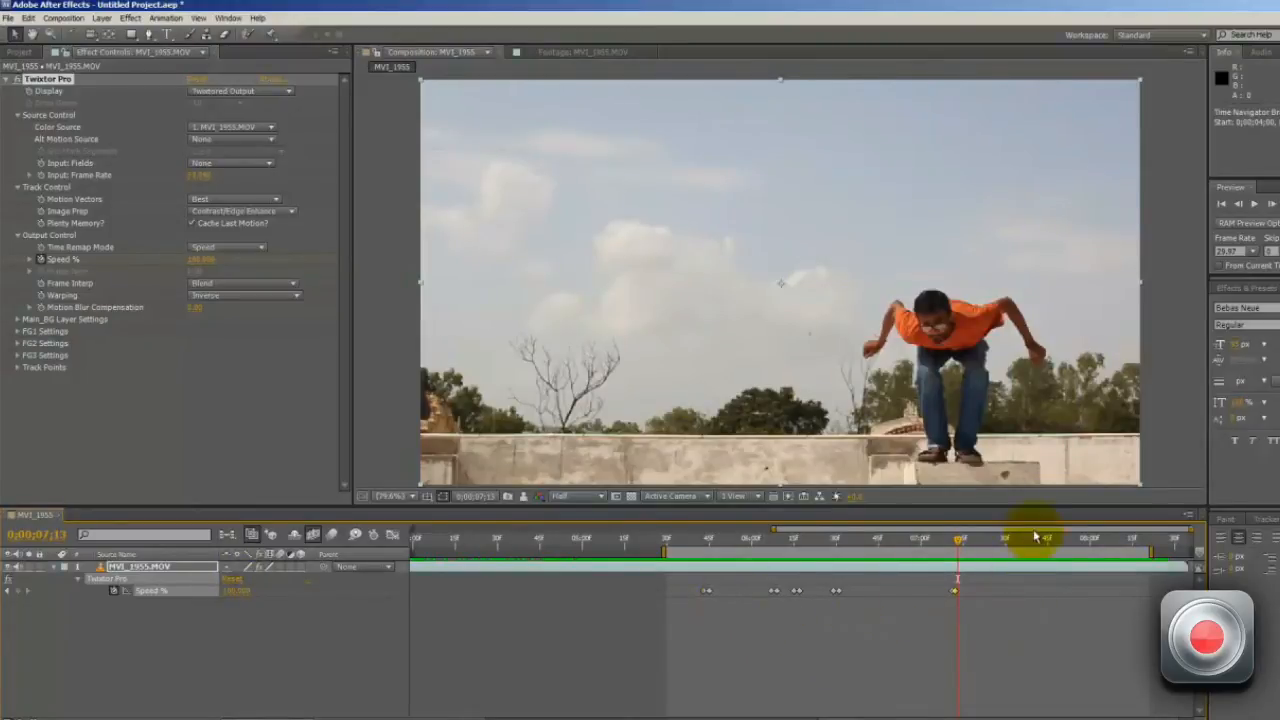
left_click_drag(957, 545, 993, 548)
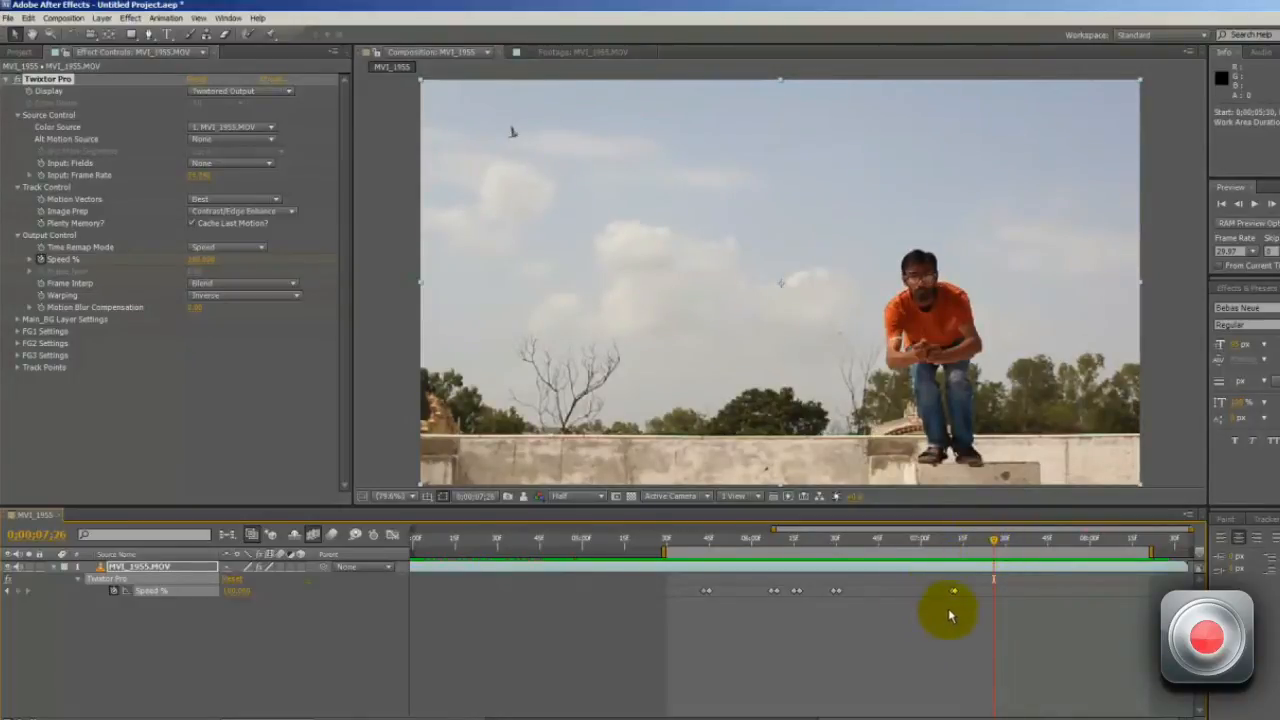
Step: Delete all Speed % keyframes after the first pair, leaving only the initial slowdown
left_click_drag(946, 619, 700, 572)
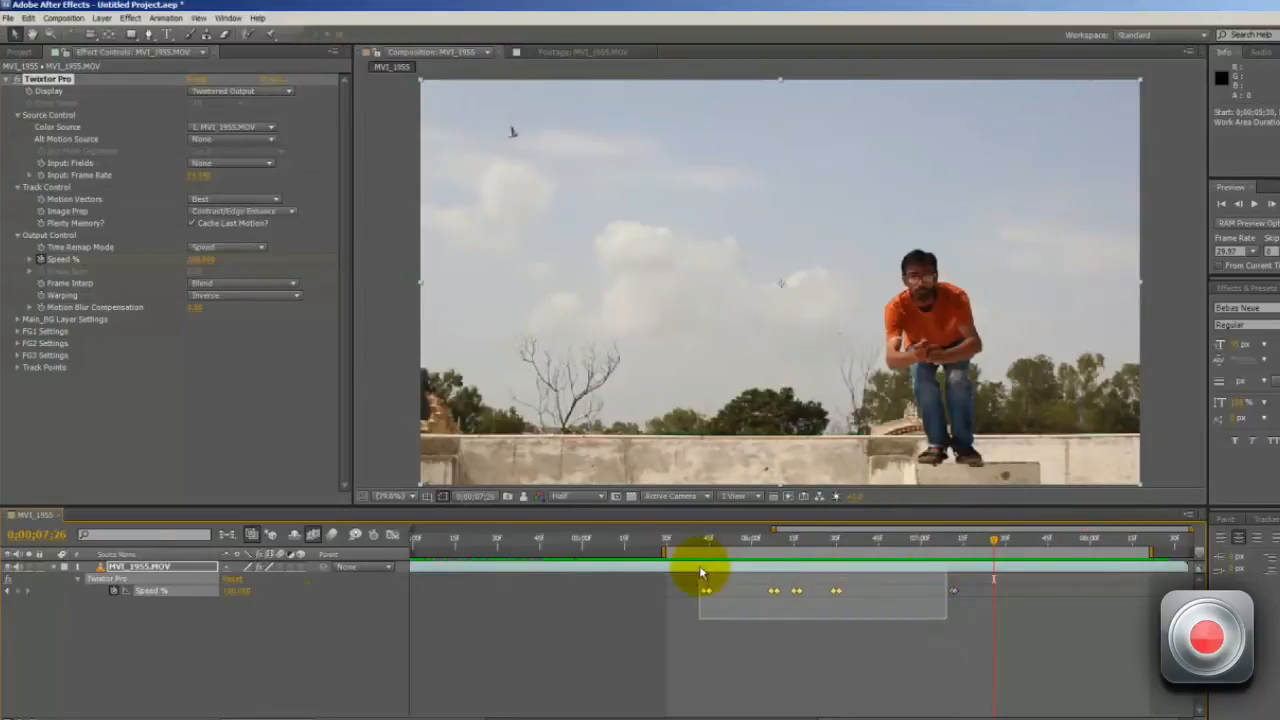
left_click(801, 597)
left_click_drag(904, 580, 766, 614)
key("Delete")
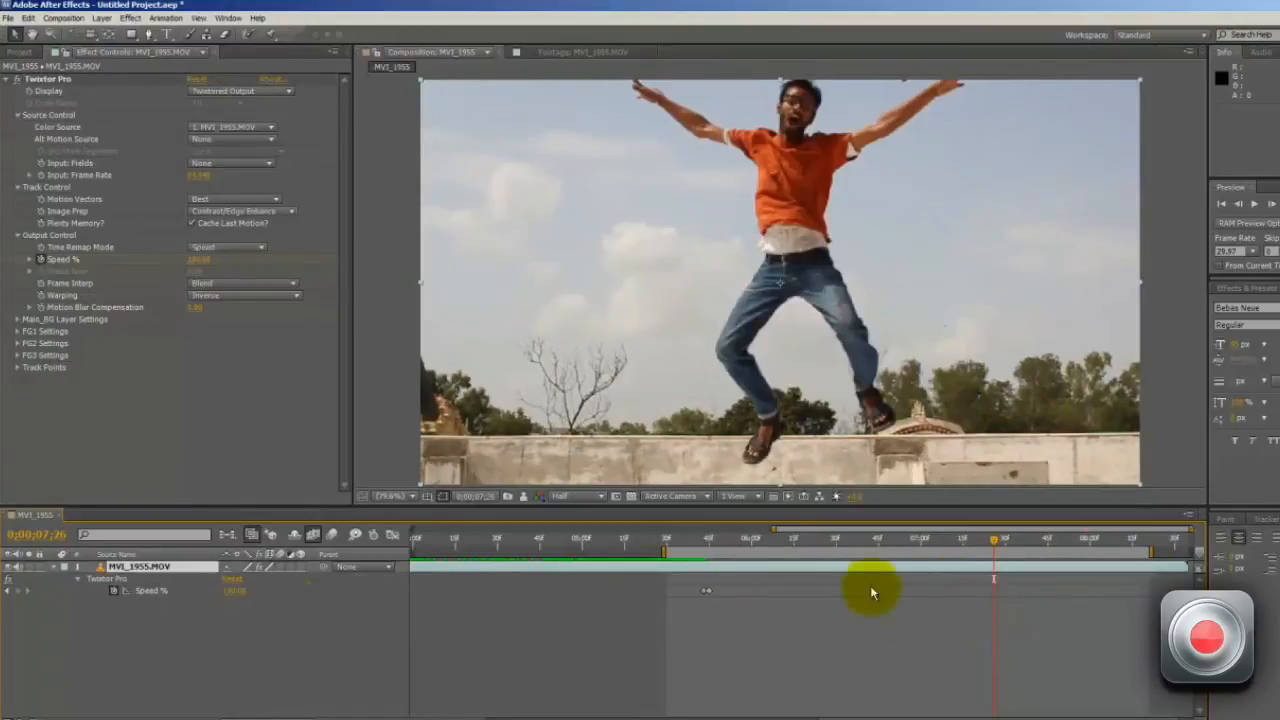
Step: Examine the crouching man's arms and head in close-up for warping across the slowed frames from 0;00;06;01 to 0;00;06;20
left_click(699, 541)
left_click_drag(699, 541, 804, 549)
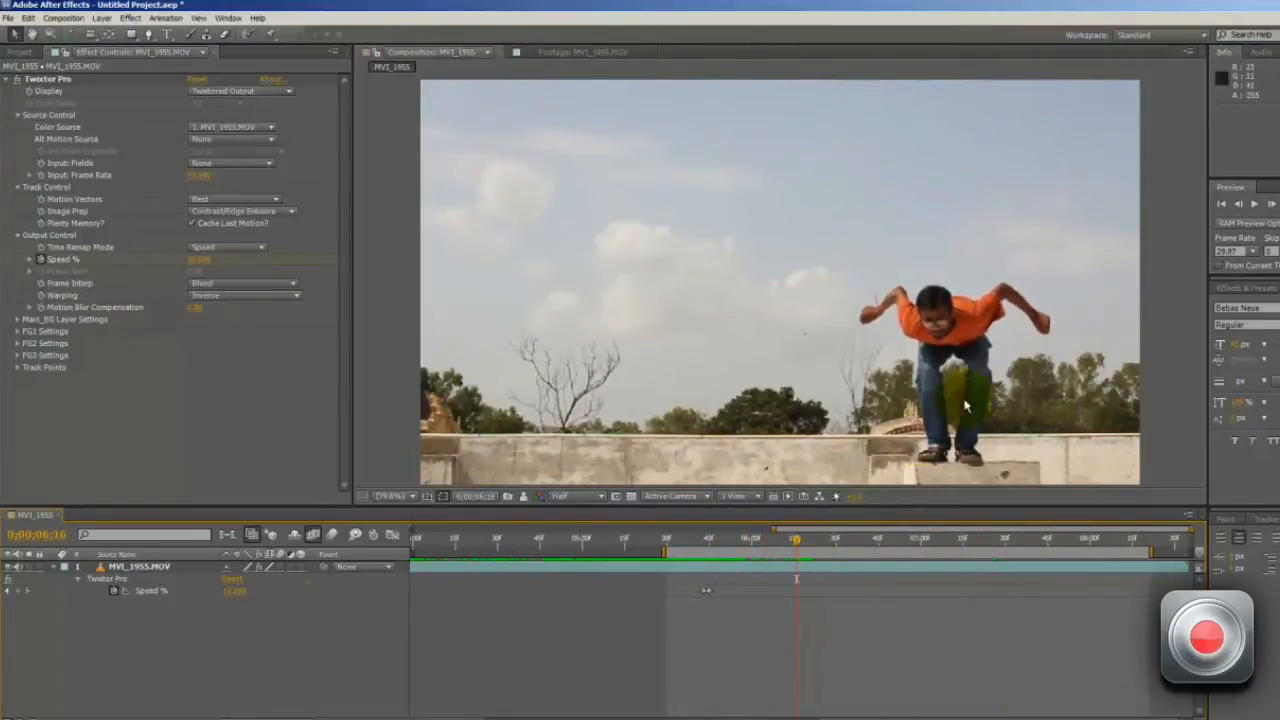
scroll(966, 405, "up", 3)
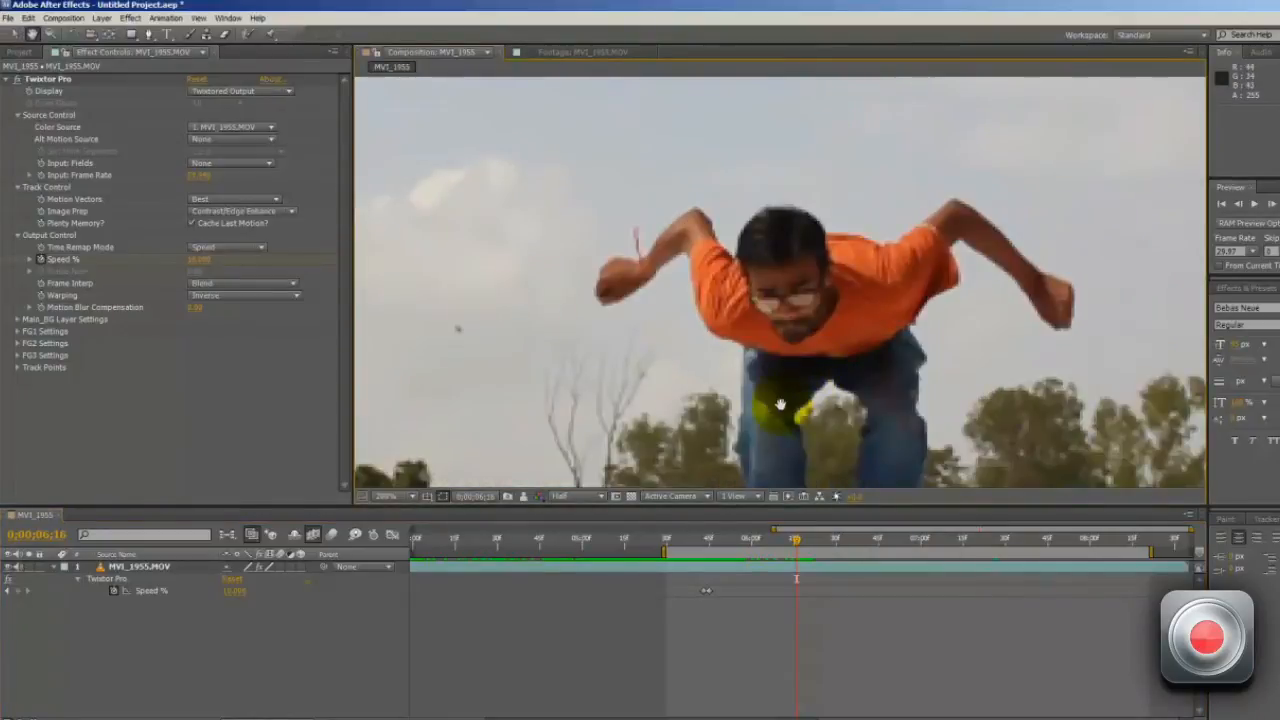
left_click_drag(780, 404, 778, 360)
left_click_drag(795, 540, 756, 558)
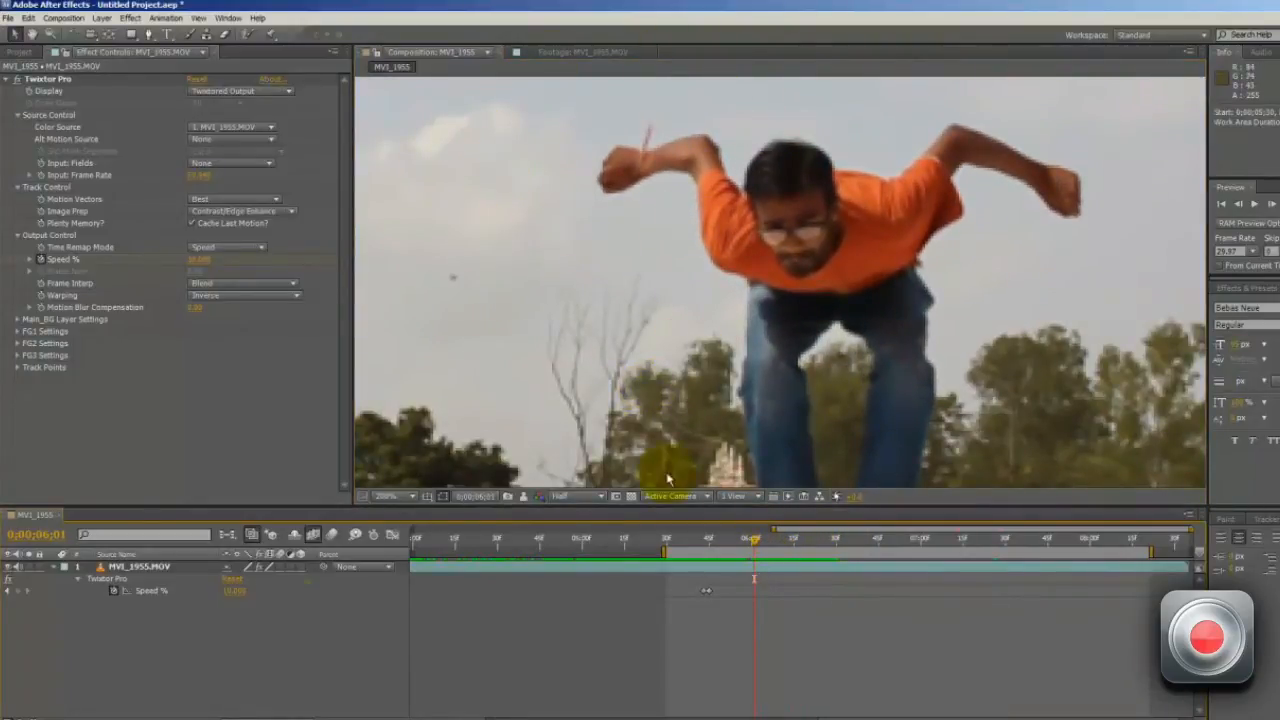
left_click_drag(757, 538, 808, 556)
Step: Inspect the man's outline and the background around his legs at higher magnification, comparing frames back to 0;00;06;10
scroll(962, 357, "up", 1)
key("space")
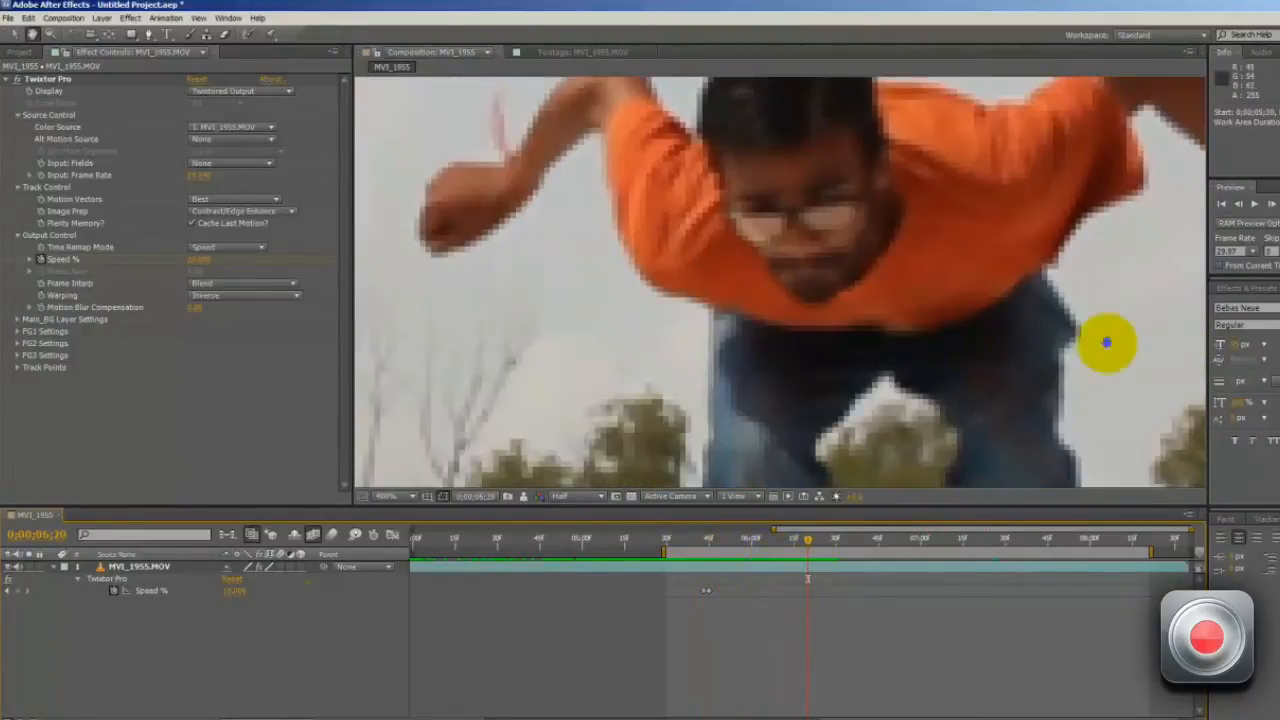
left_click_drag(1100, 357, 746, 294)
left_click_drag(855, 442, 829, 384)
key("space")
left_click_drag(823, 543, 778, 546)
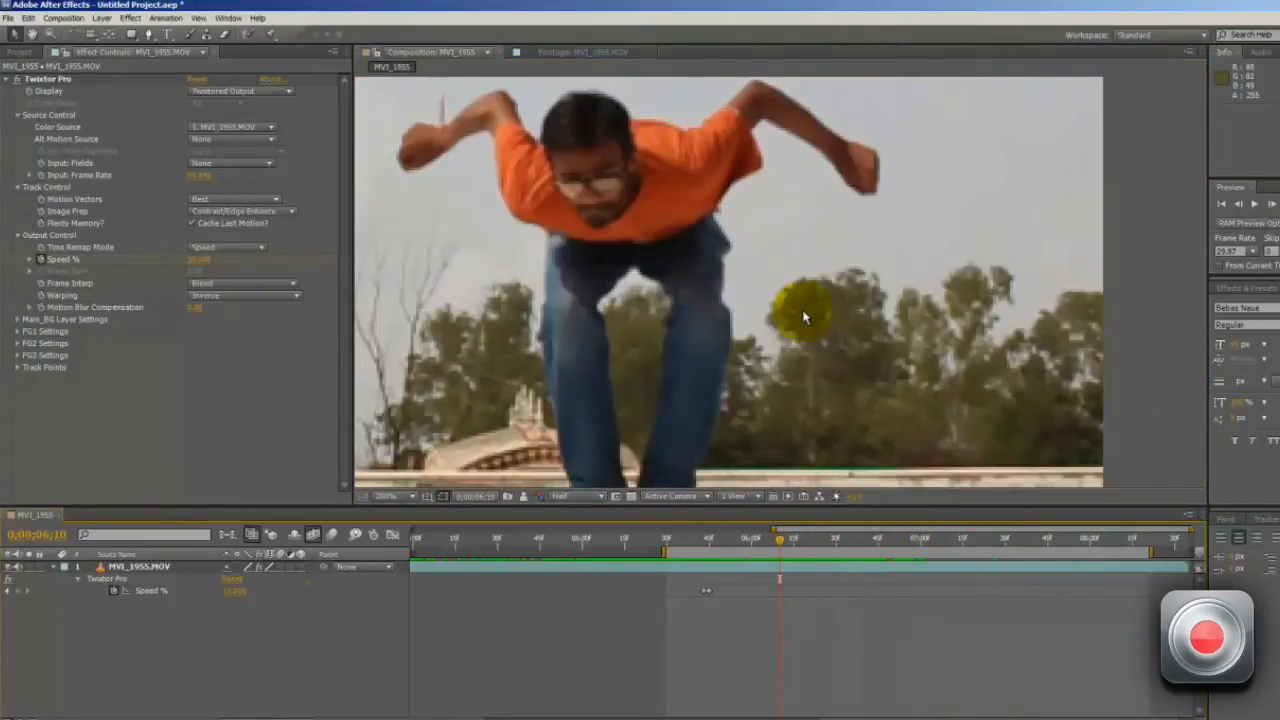
key("space")
left_click_drag(632, 370, 783, 360)
scroll(725, 387, "down", 1)
scroll(705, 371, "up", 1)
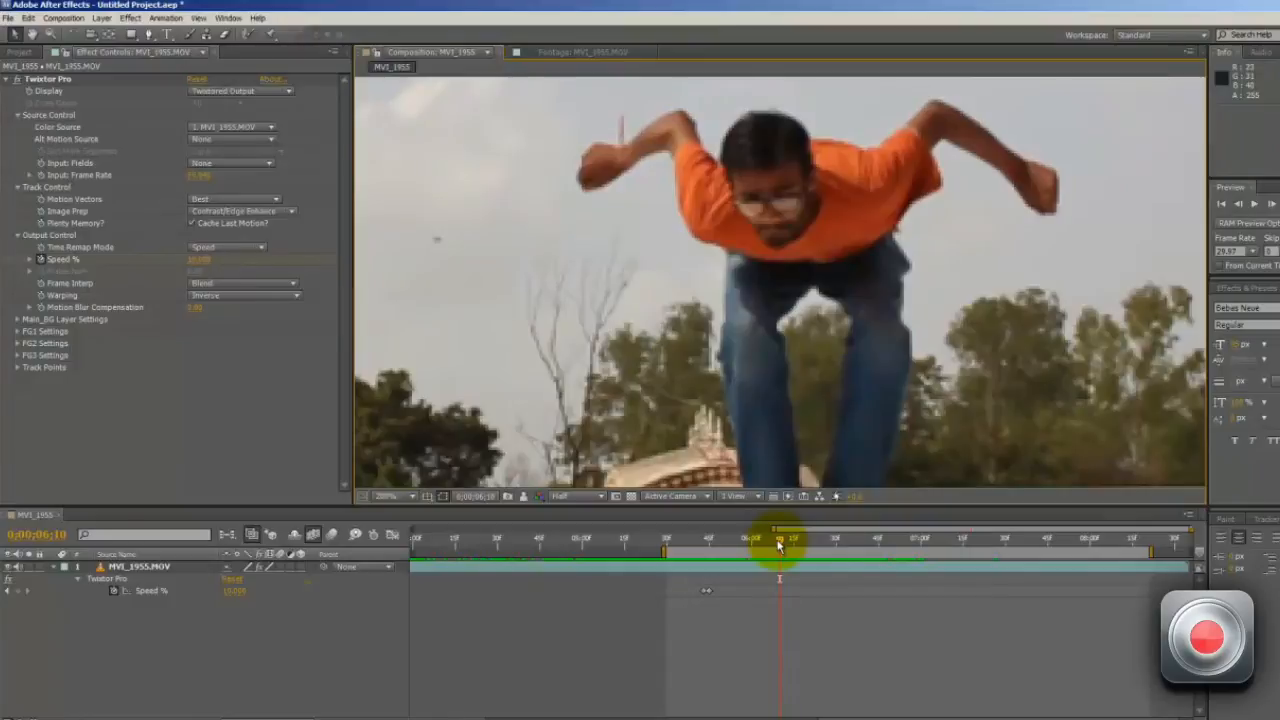
Step: Add a Speed % keyframe at 0;00;06;08 to hold the current speed, and set the value to 100 at 0;00;06;10
mouse_move(778, 541)
left_mouse_down()
mouse_move(791, 540)
mouse_move(773, 548)
left_mouse_up()
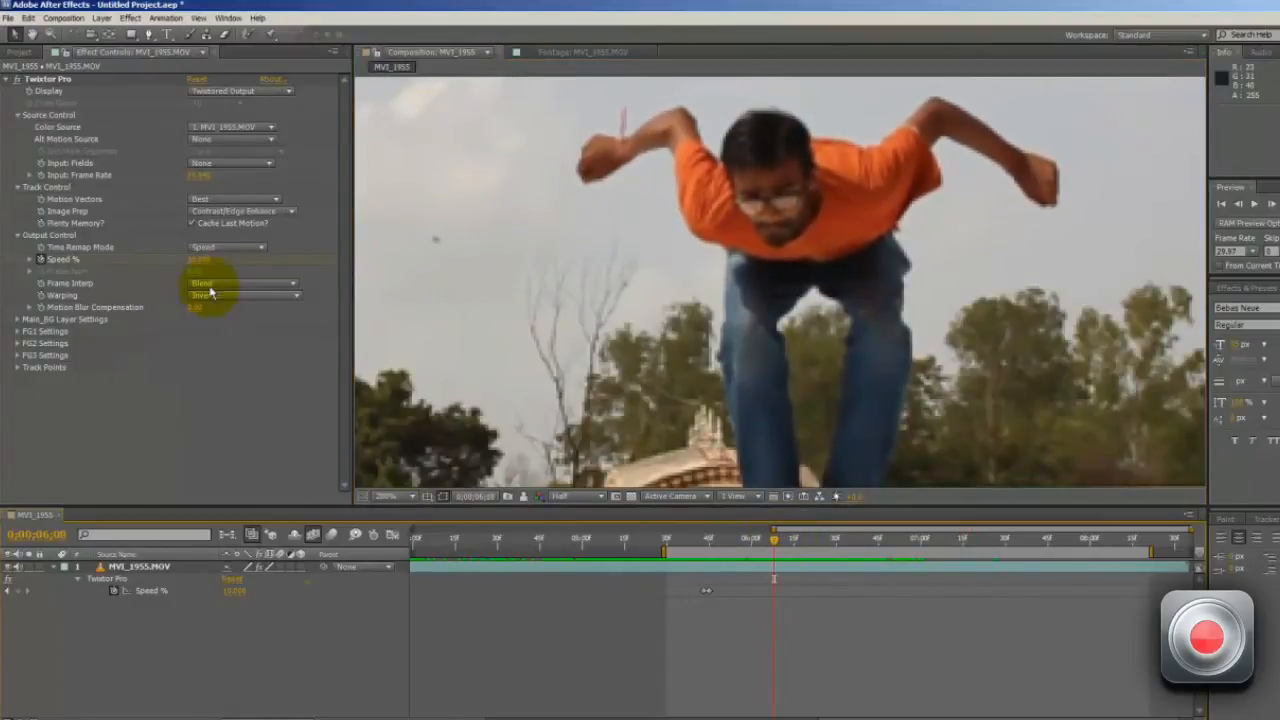
left_click(18, 591)
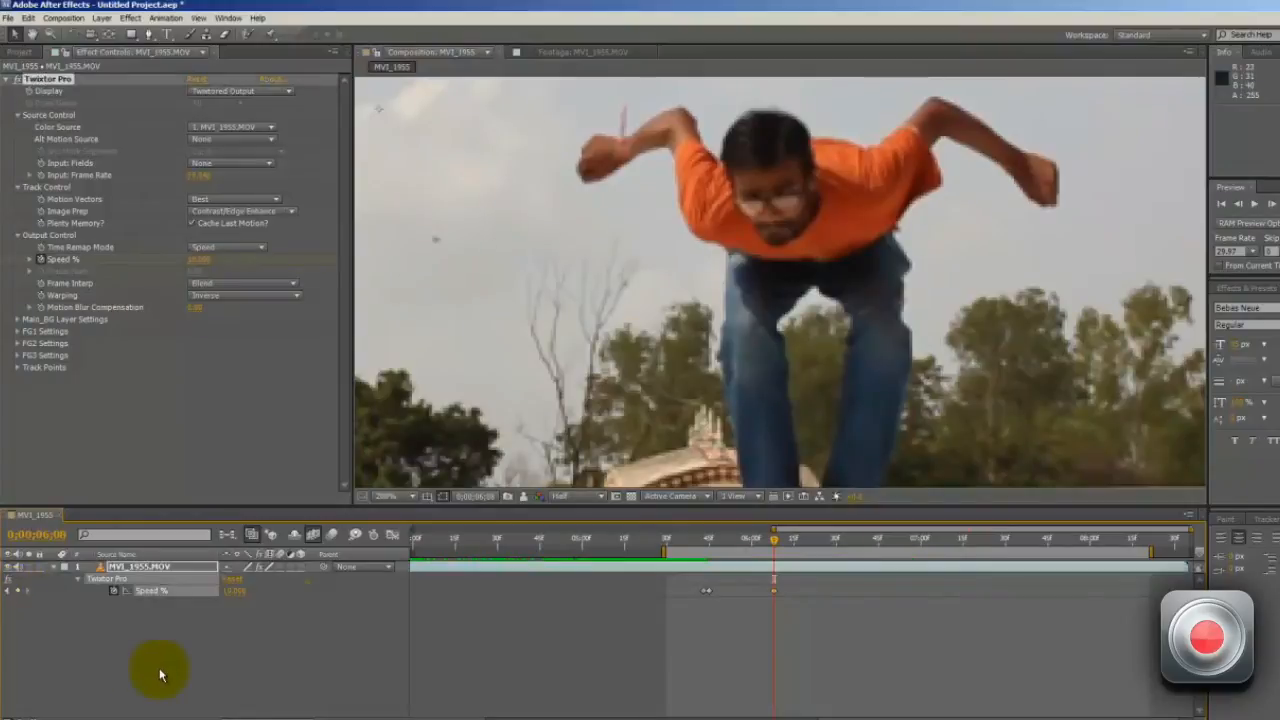
key("Page_Down")
key("Page_Down")
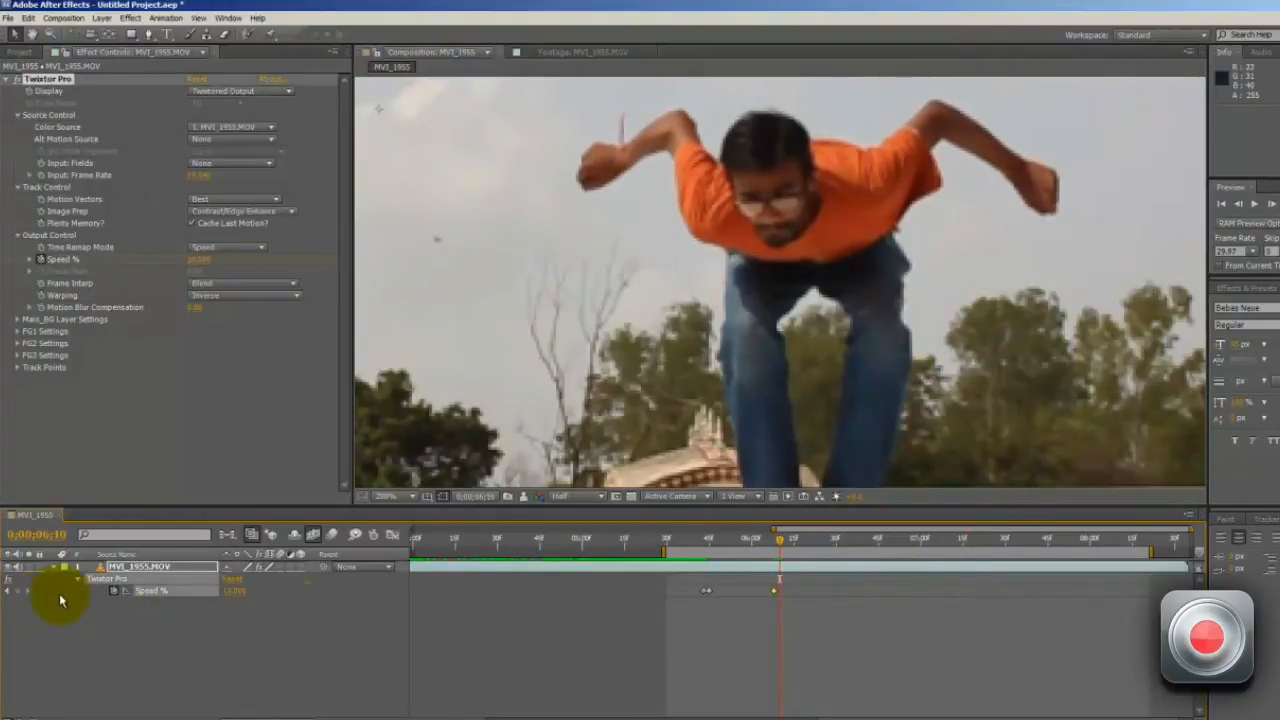
type("100")
key("Return")
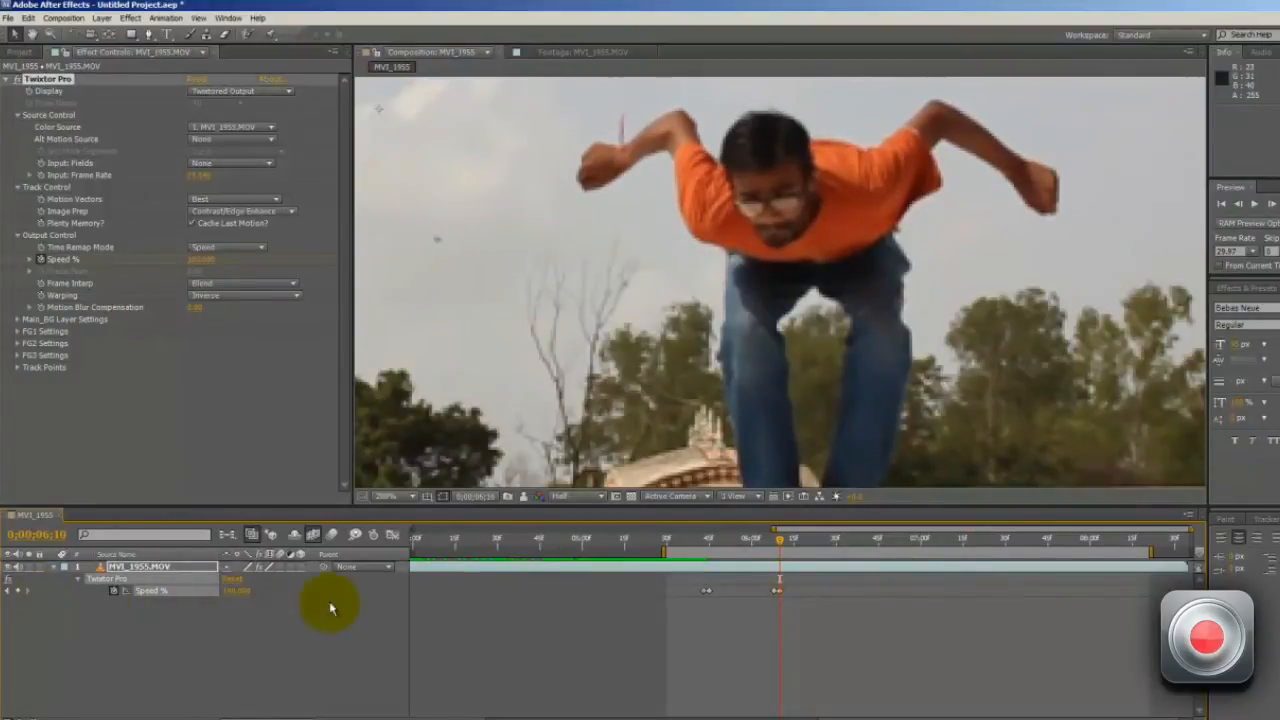
Step: Examine the frames after the return to full speed for ghosting on the man's arms, around 0;00;06;25
mouse_move(779, 545)
left_mouse_down()
mouse_move(833, 543)
mouse_move(779, 550)
left_mouse_up()
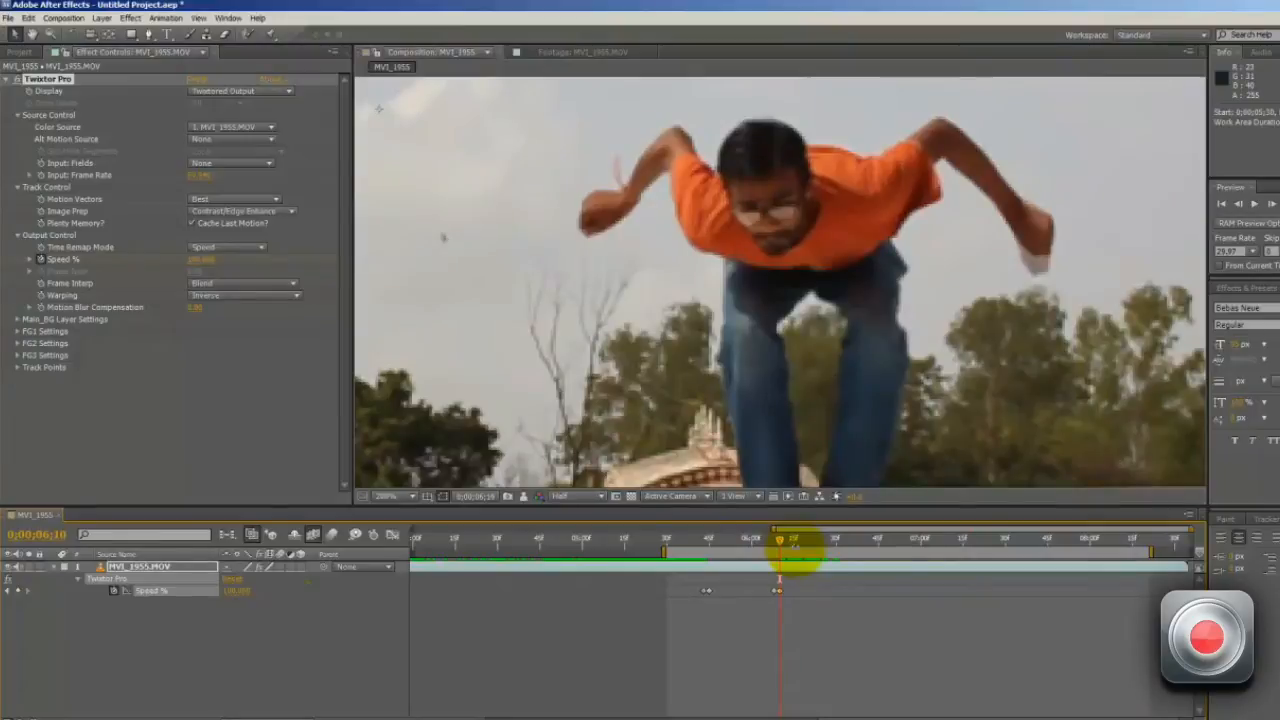
left_click(211, 602)
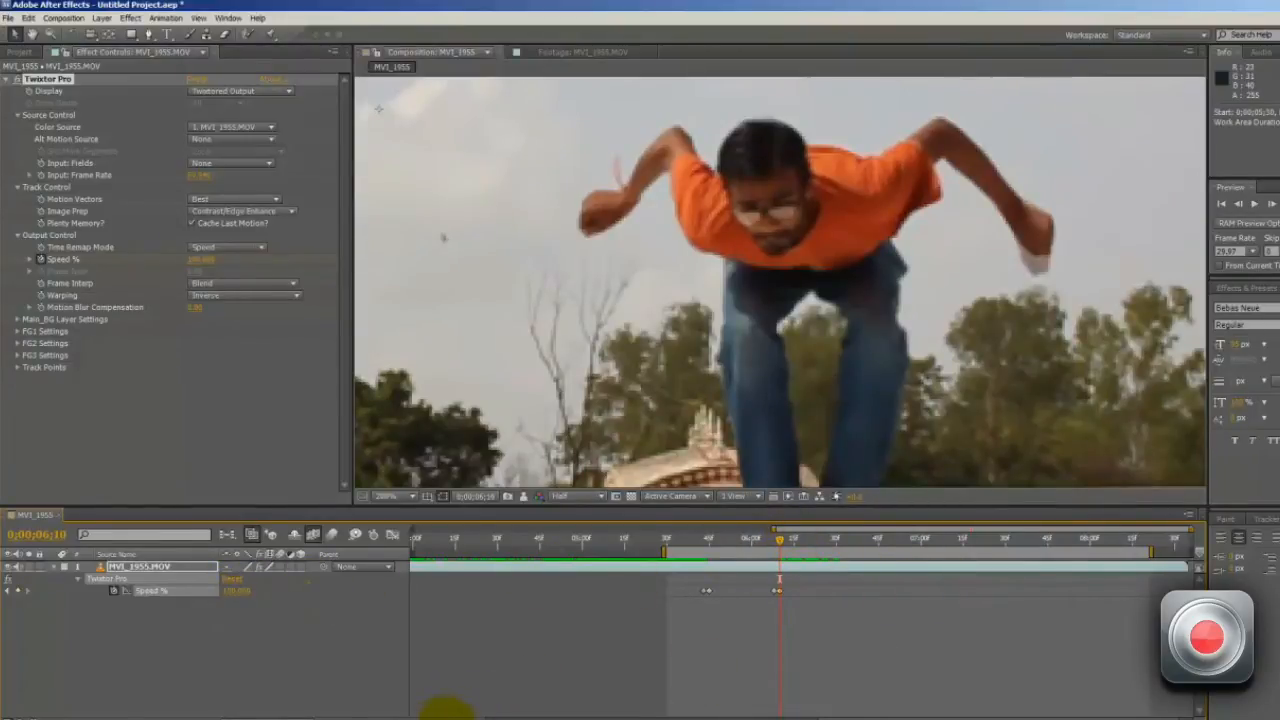
left_click_drag(447, 710, 443, 706)
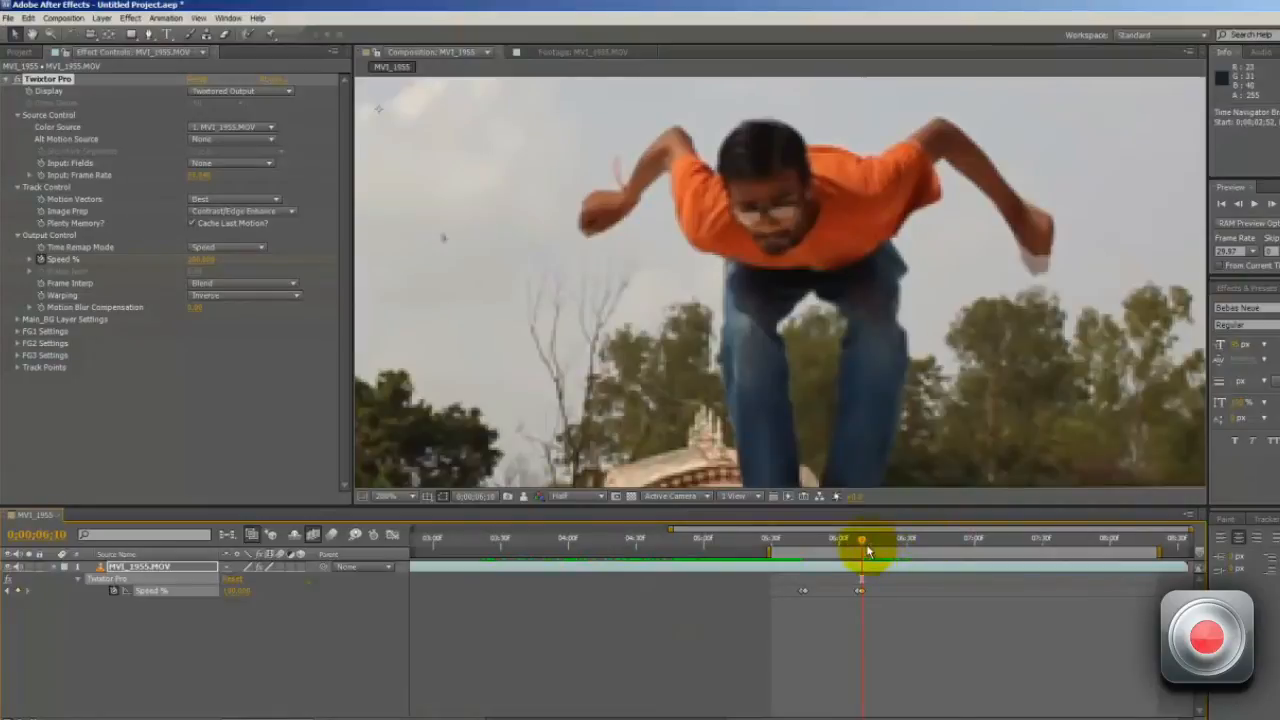
left_click_drag(863, 547, 896, 546)
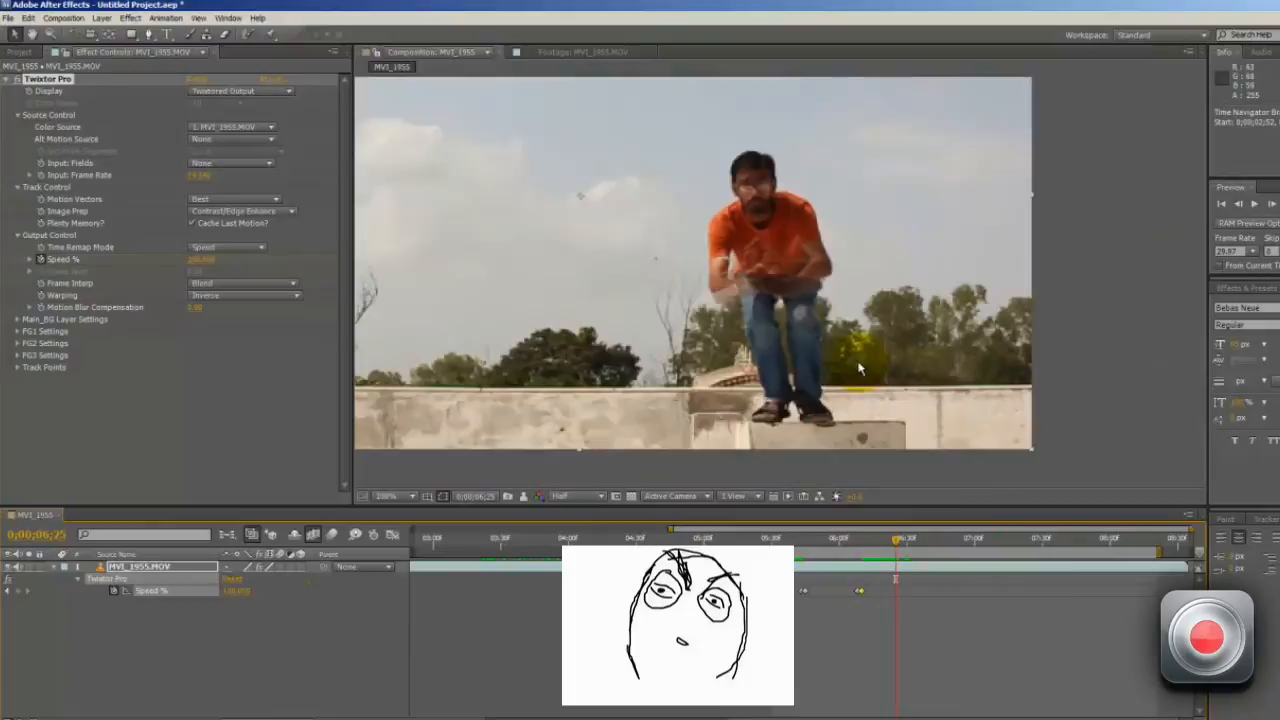
mouse_move(894, 543)
left_mouse_down()
mouse_move(870, 551)
mouse_move(909, 549)
mouse_move(894, 557)
left_mouse_up()
scroll(849, 339, "up", 1)
left_click_drag(733, 405, 735, 320)
left_click_drag(860, 373, 835, 413)
scroll(849, 343, "down", 1)
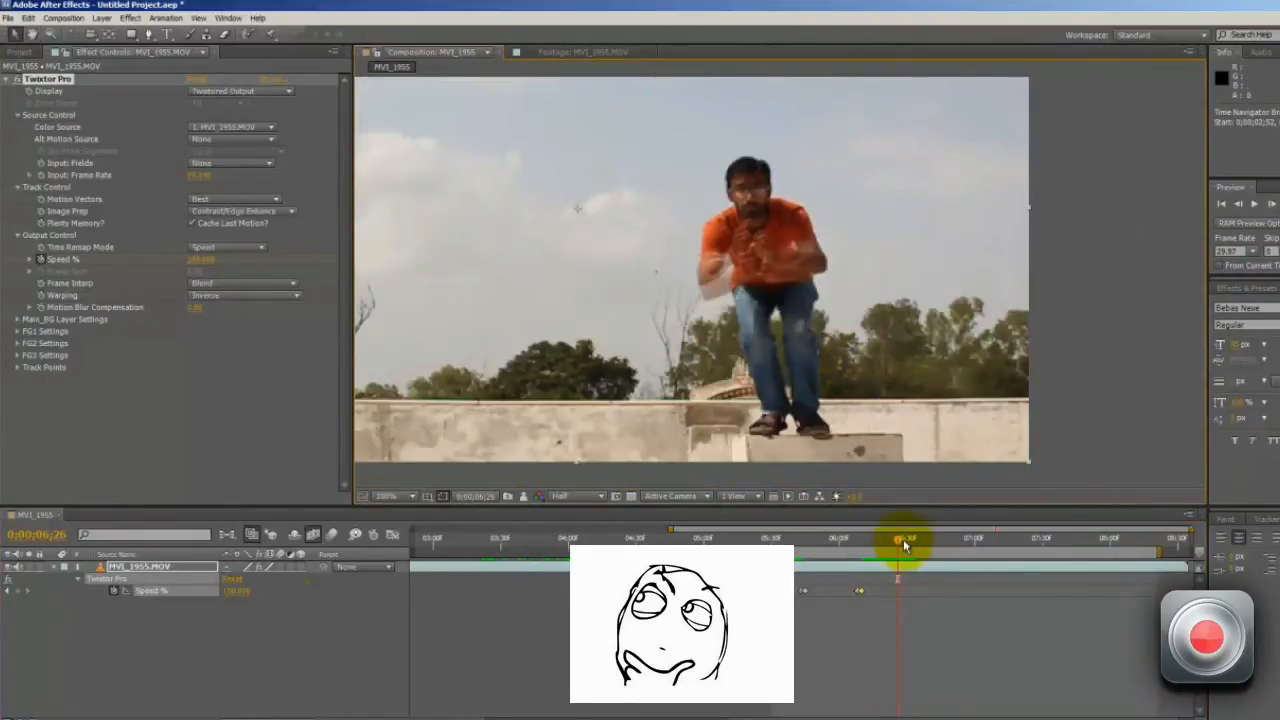
left_click_drag(905, 540, 894, 543)
Step: Set Twixtor Pro's Frame Interp to Motion Weighted Blend and its Warping to Inverse w/ Smart Blend
left_click(212, 287)
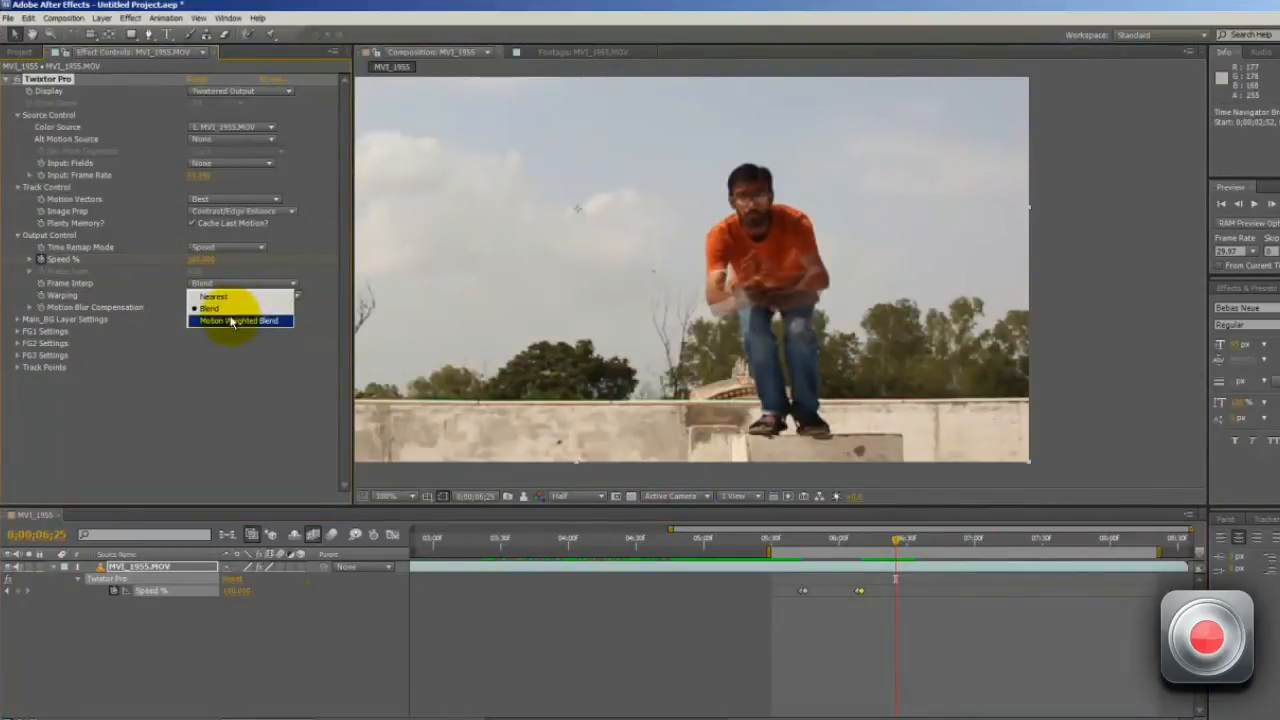
left_click(231, 320)
left_click(210, 284)
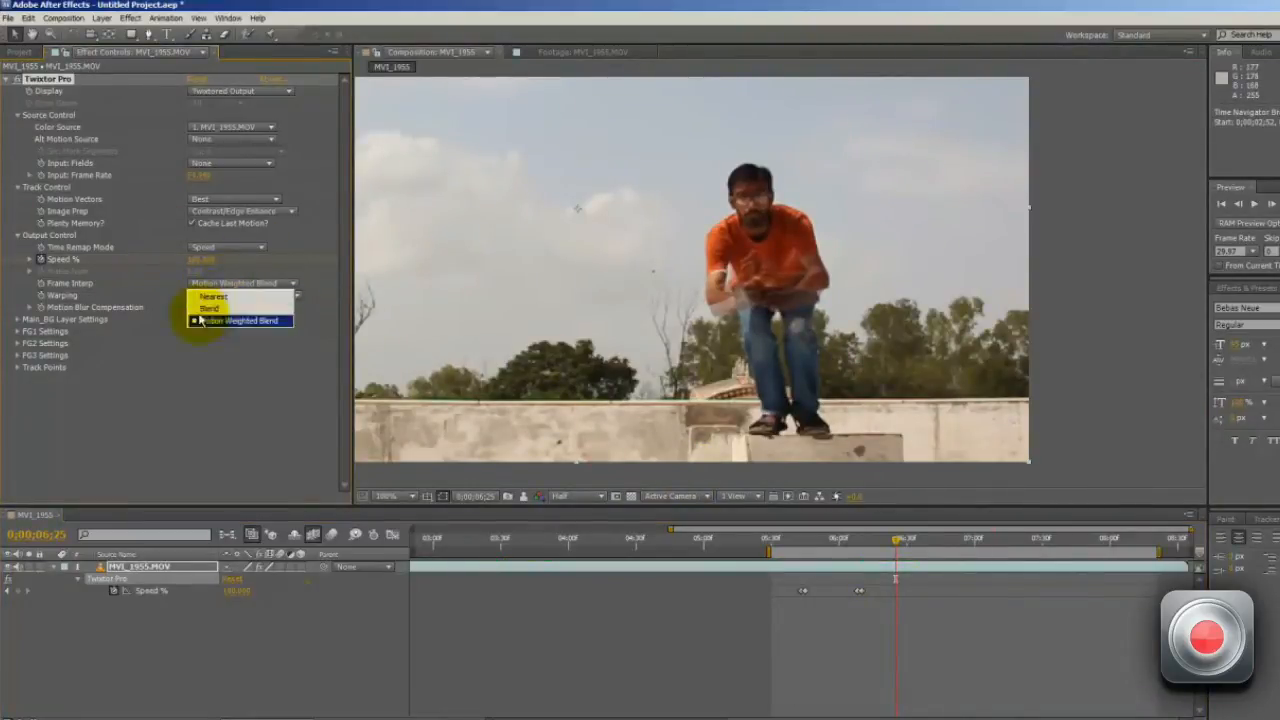
left_click(250, 296)
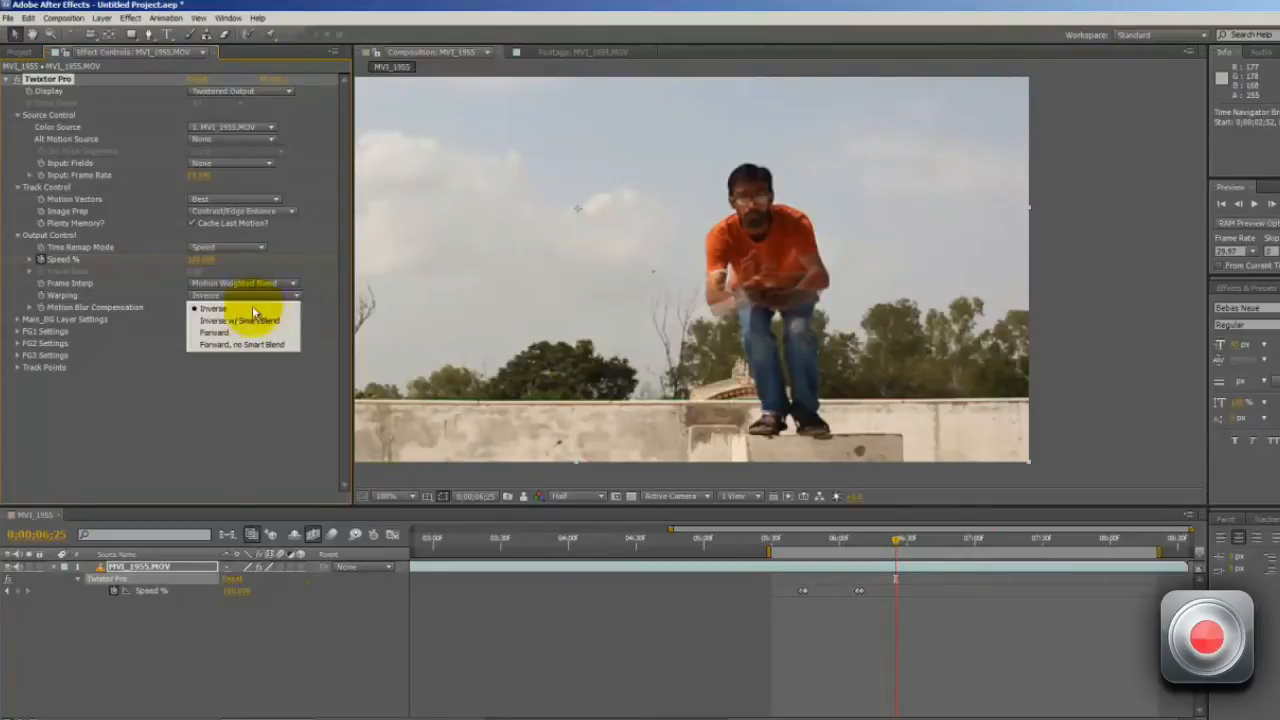
left_click(241, 321)
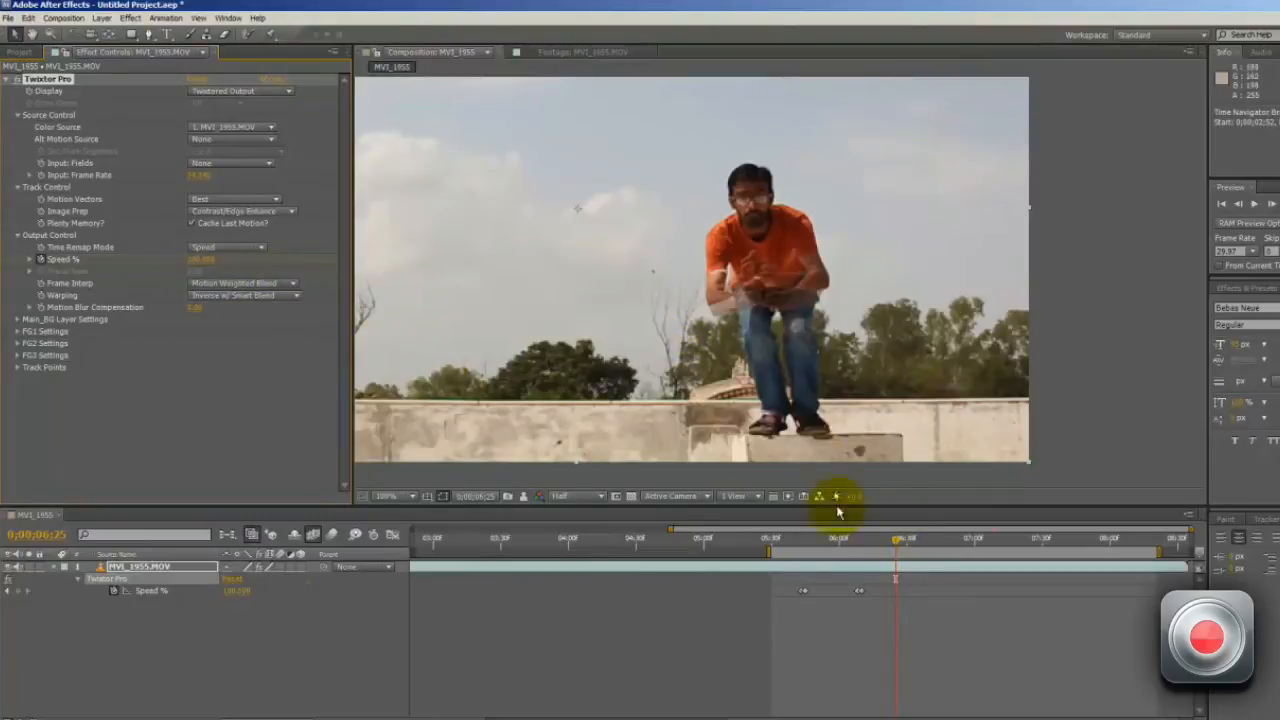
Step: Check the man's hands in close-up at 0;00;06;23 for ghosting with the new blending settings
mouse_move(882, 547)
left_mouse_down()
mouse_move(902, 545)
mouse_move(891, 543)
left_mouse_up()
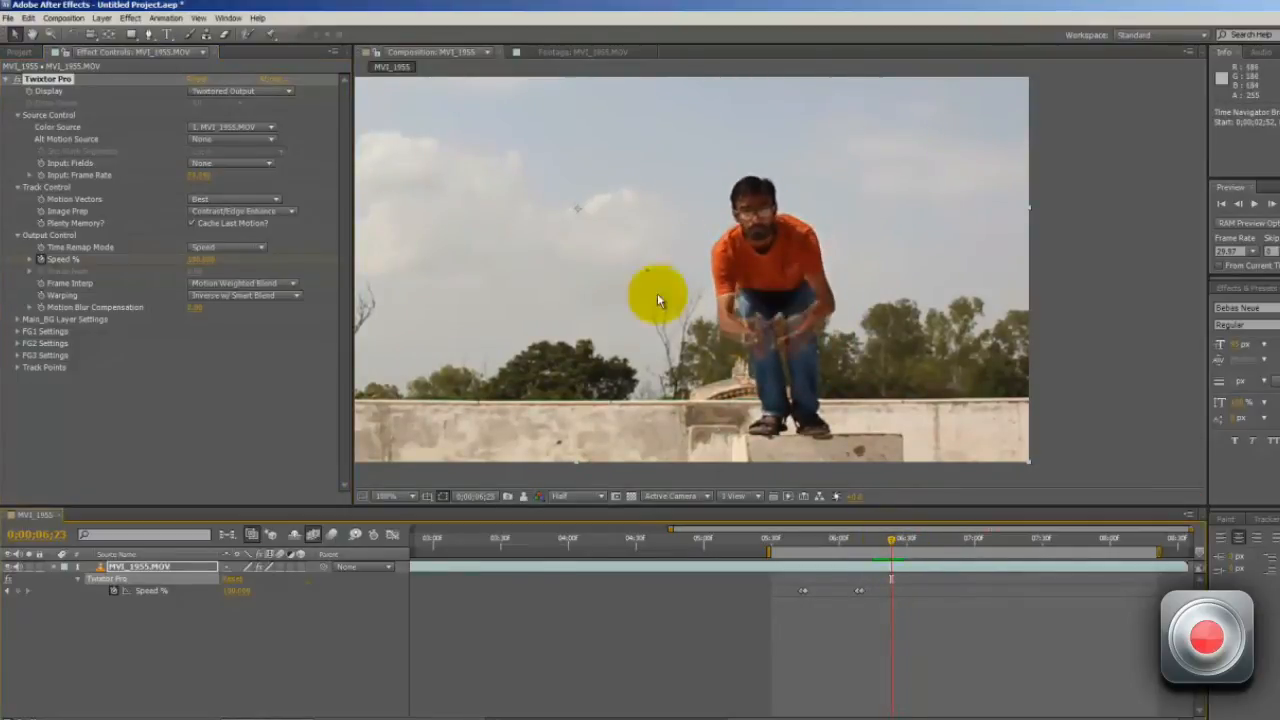
scroll(780, 381, "up", 2)
key("h")
left_click_drag(780, 381, 826, 297)
left_click_drag(777, 399, 787, 383)
key("v")
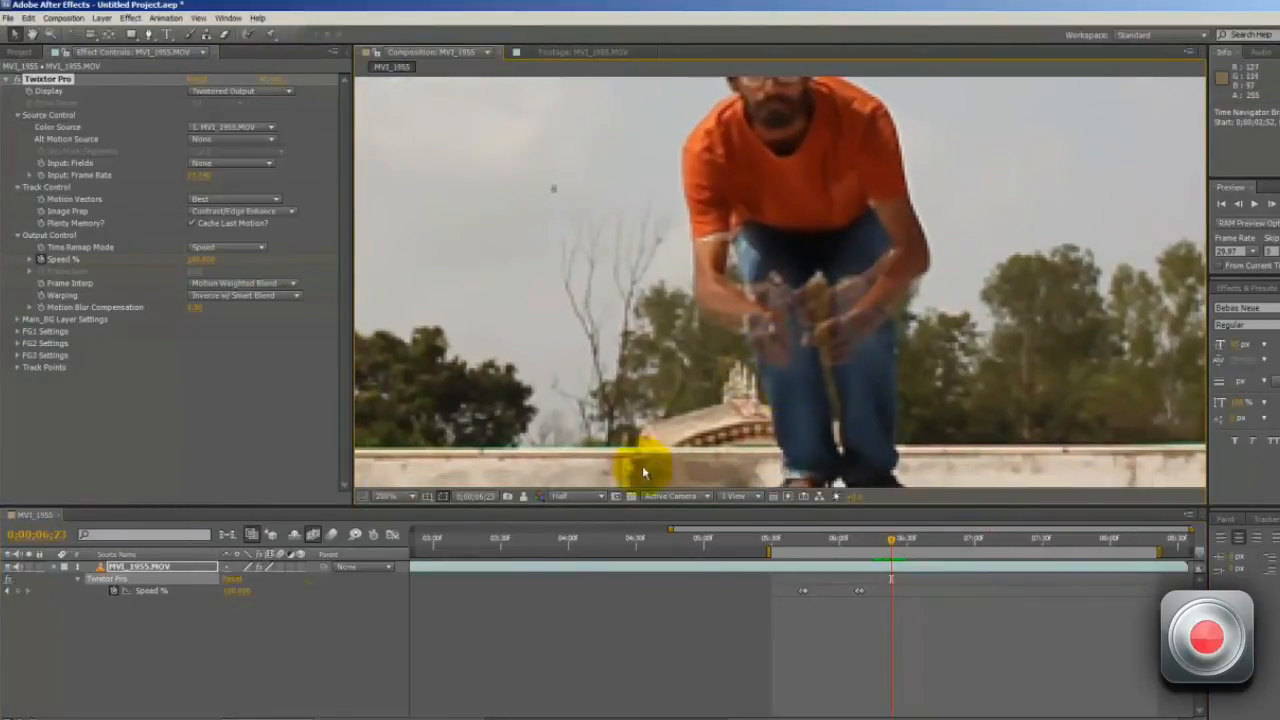
Step: Set the composition preview resolution to Quarter and check the man's arms at 0;00;06;25
left_click(585, 496)
left_click(572, 566)
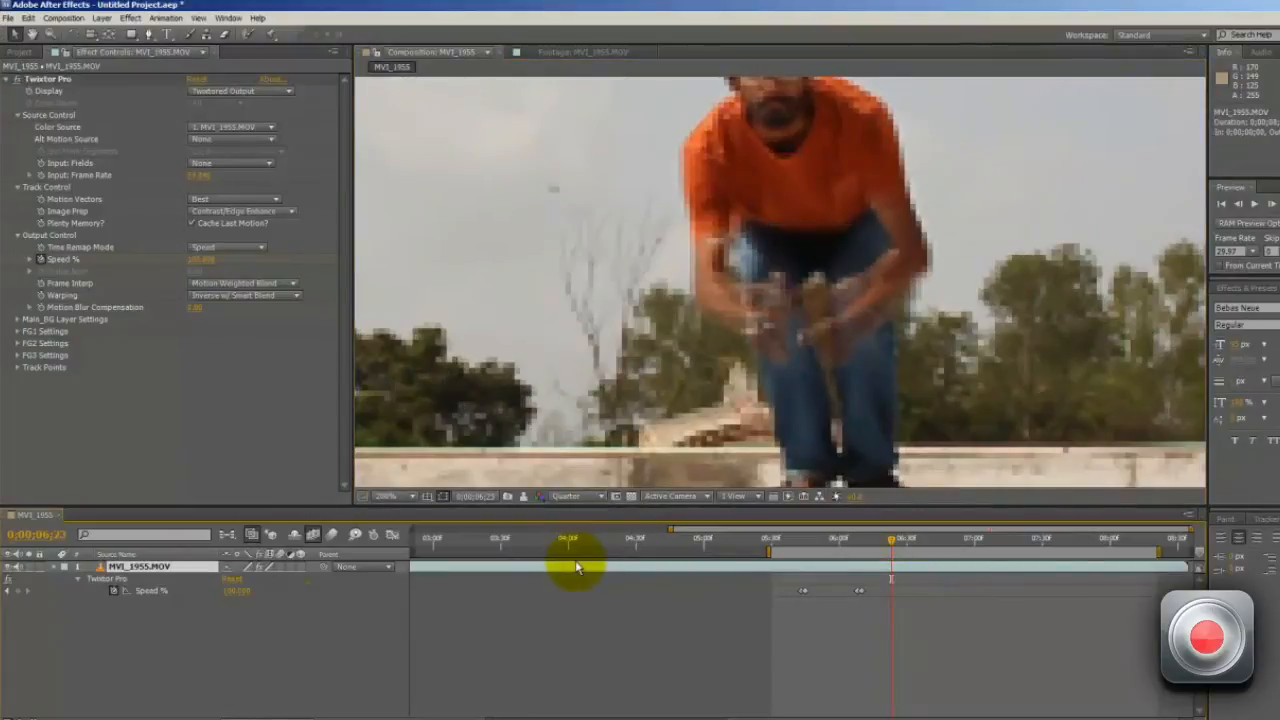
key("h")
left_click_drag(902, 356, 846, 394)
key("space")
left_click_drag(886, 551, 896, 541)
Step: Set the composition preview resolution to Full and check the blended frames from 0;00;06;20 to 0;00;06;31
left_click(593, 497)
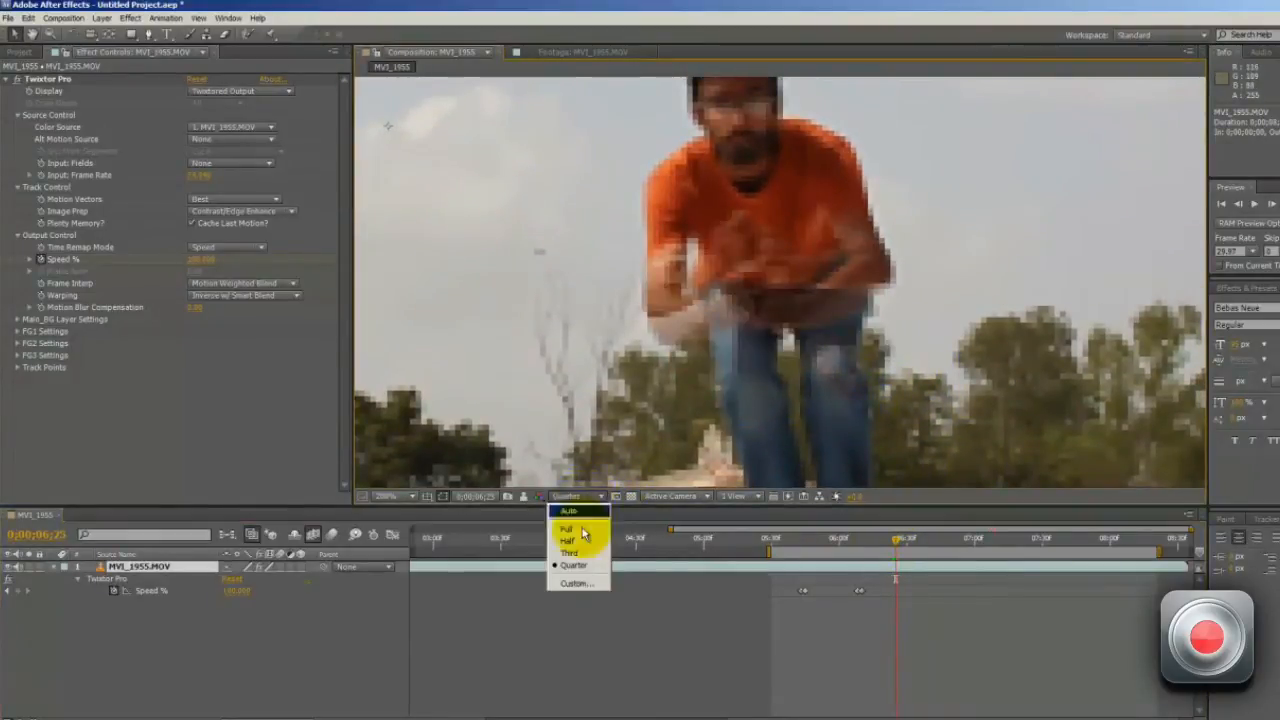
left_click(575, 507)
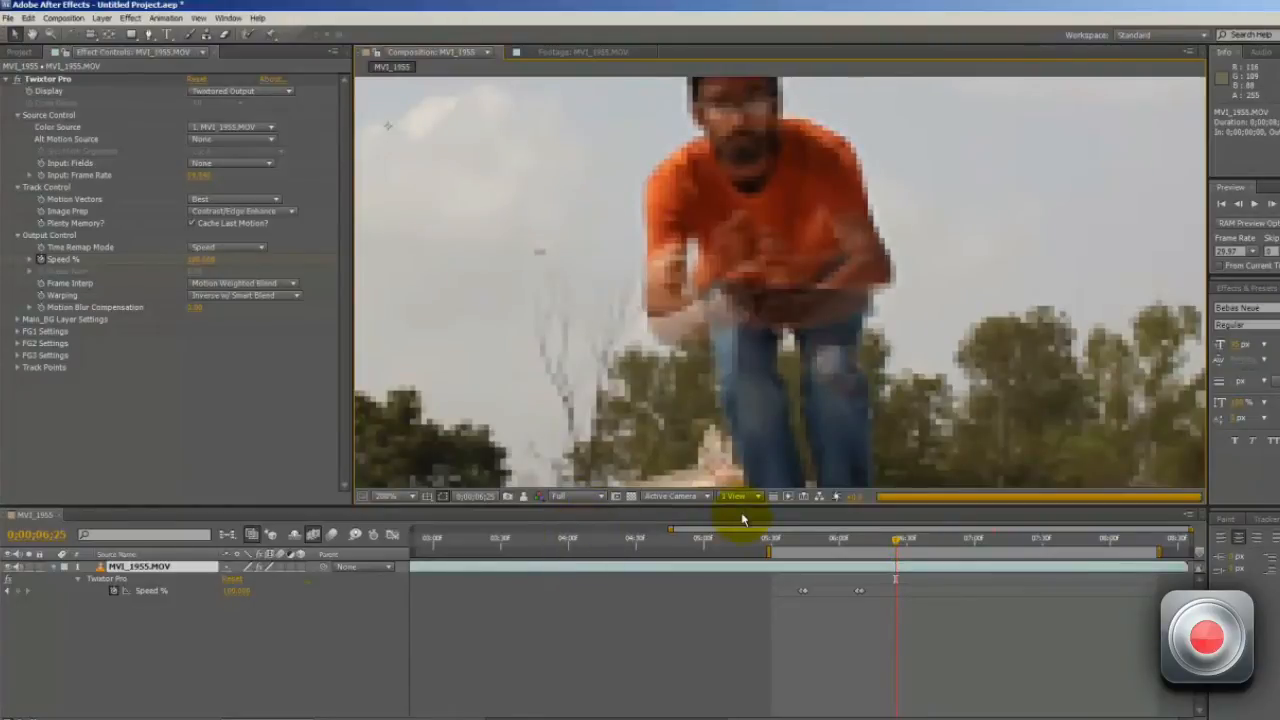
key("space")
left_click_drag(813, 379, 810, 414)
left_click(888, 538)
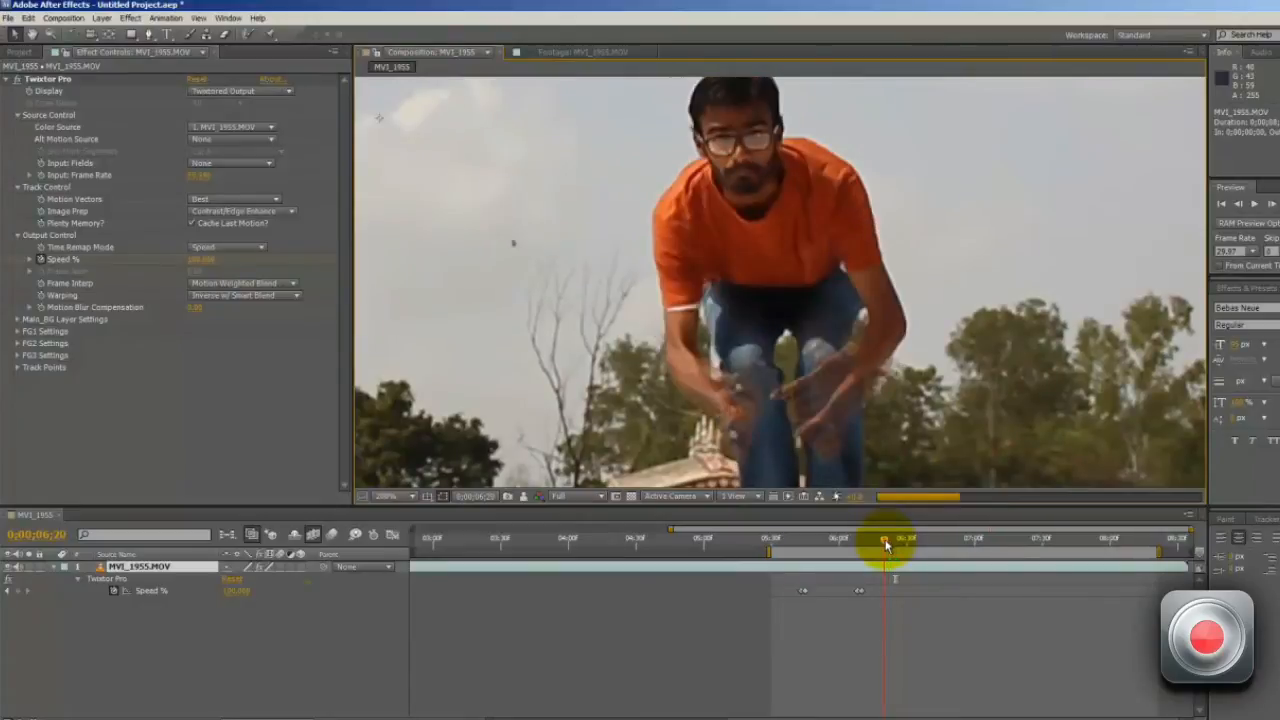
left_click_drag(899, 538, 910, 538)
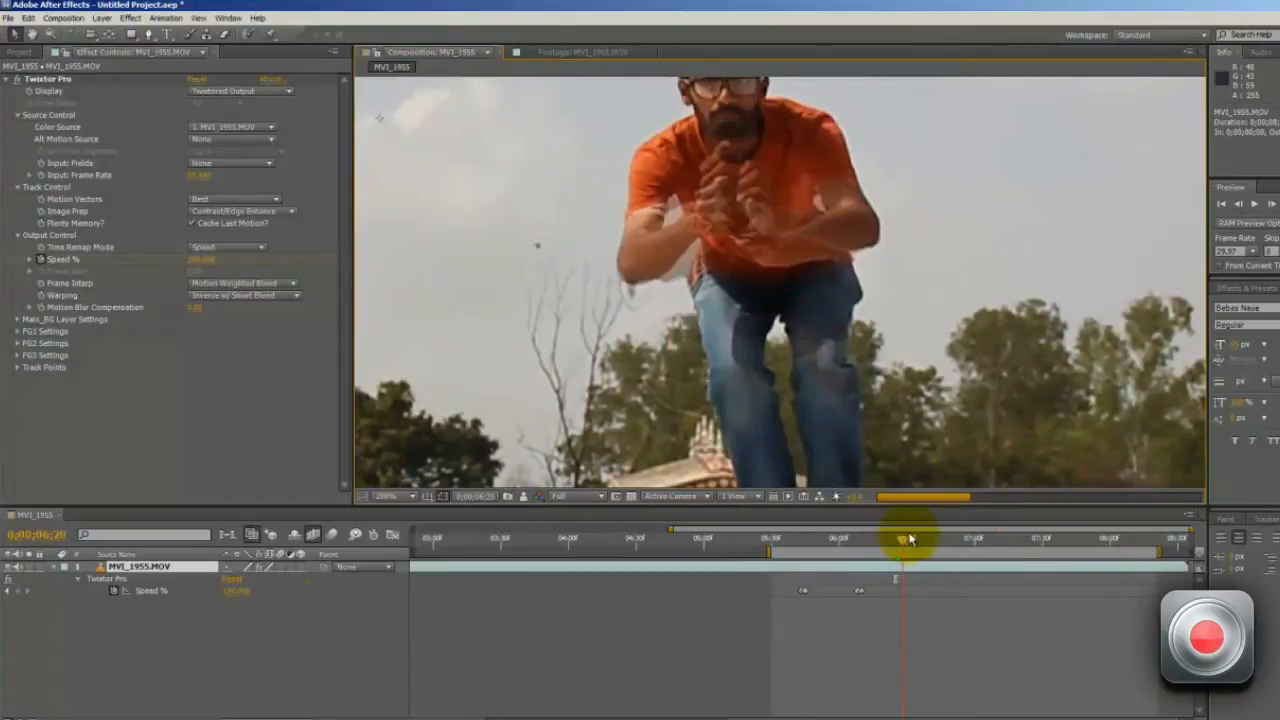
scroll(889, 327, "down", 1)
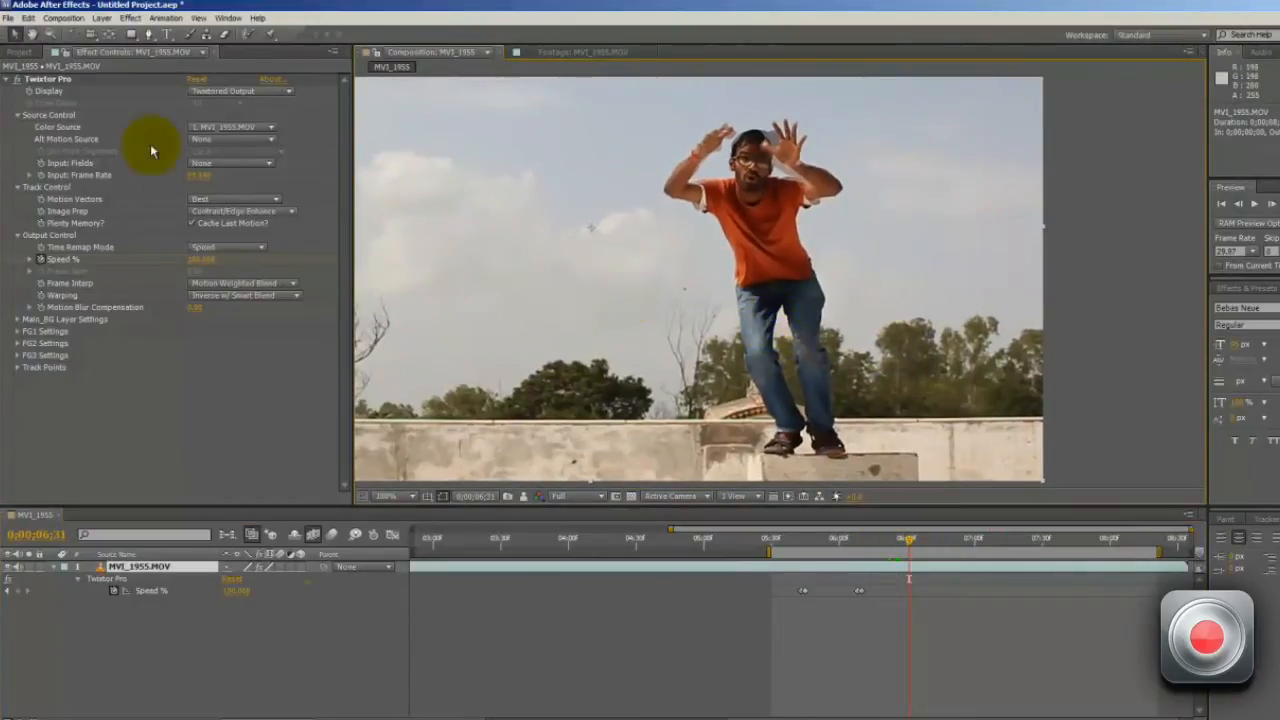
Step: Import the video "First Slow motion short film" from the vids folder into the project
left_click(18, 51)
double_click(154, 345)
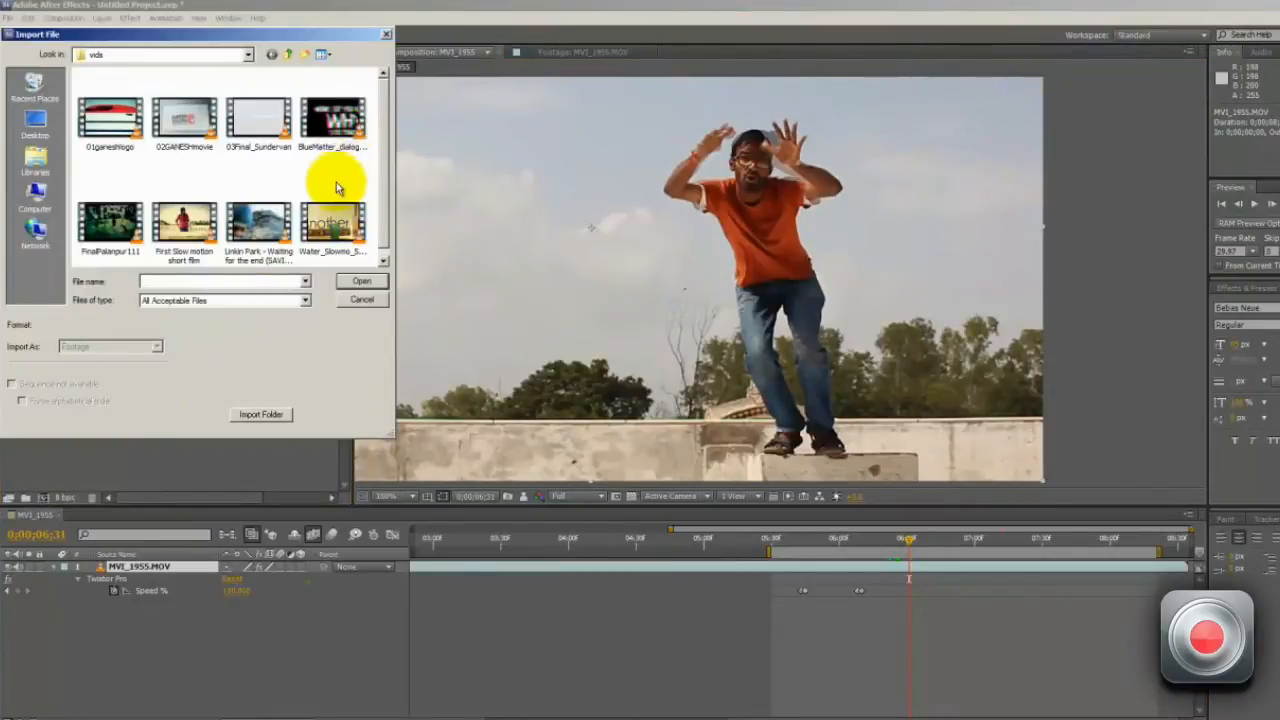
left_click(336, 196)
double_click(205, 222)
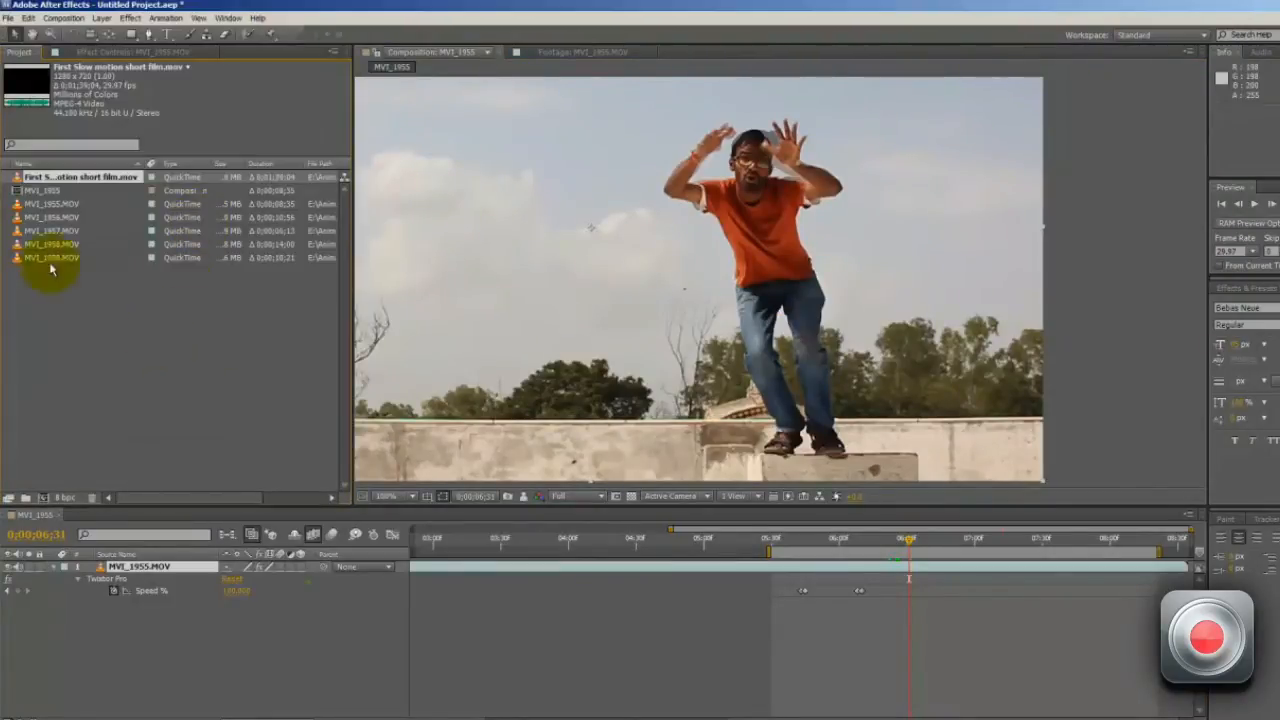
Step: Add the First Slow motion short film video to the MVI_1955 composition, above the MVI_1955.MOV layer
left_click_drag(67, 188, 84, 245)
left_click_drag(142, 537, 130, 567)
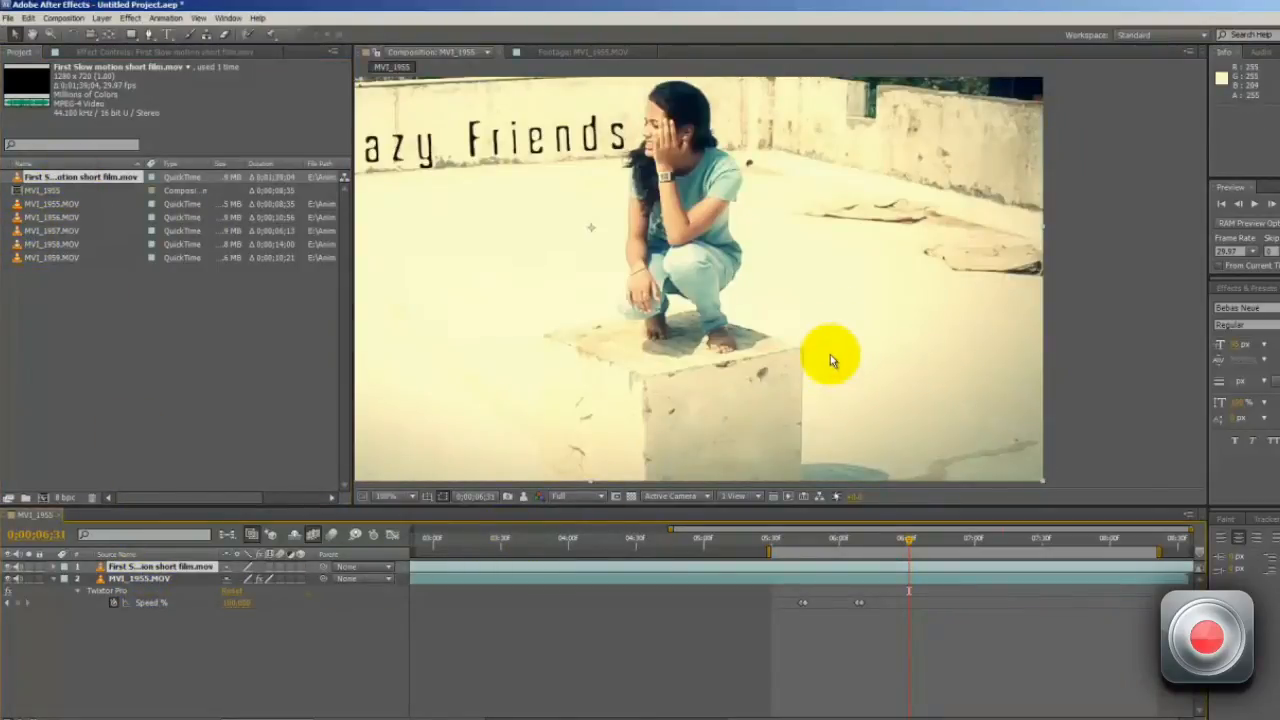
key("space")
left_click_drag(704, 361, 947, 453)
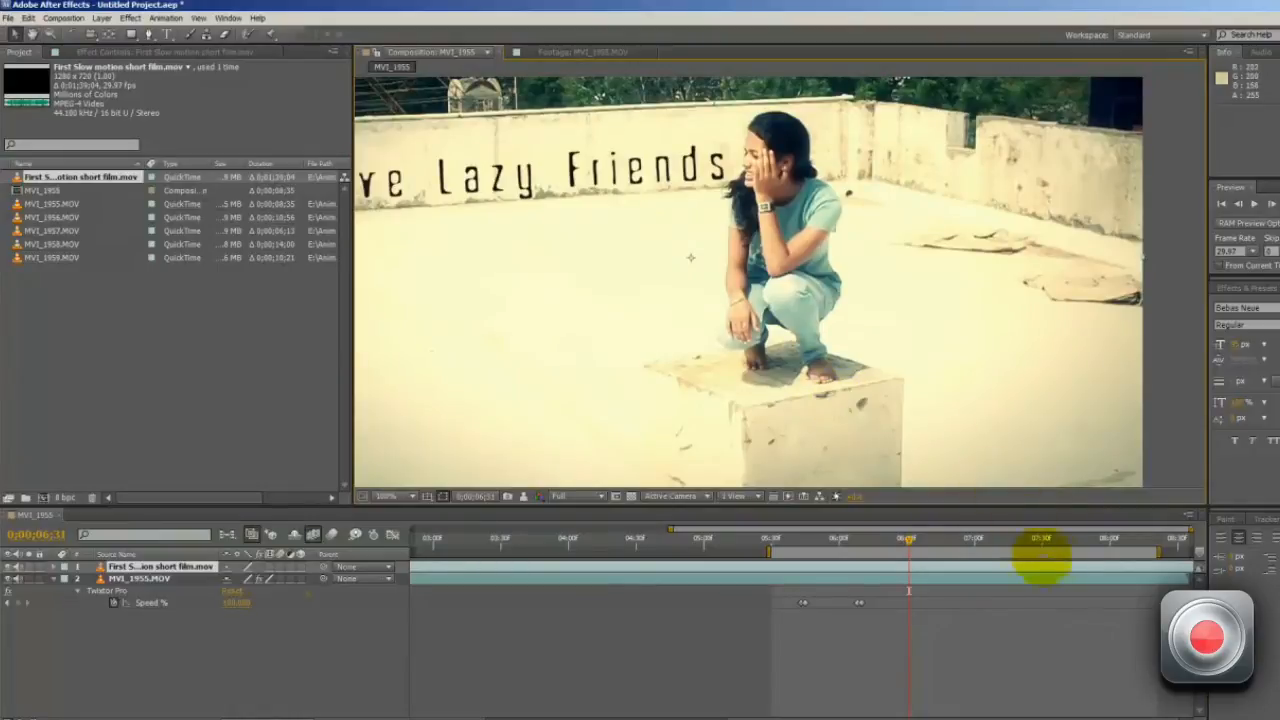
Step: Shift the film layer earlier in the timeline to an in point of -0;00;39;13, bringing its jump scene to about 0;00;03;33
left_click_drag(1086, 569, 482, 546)
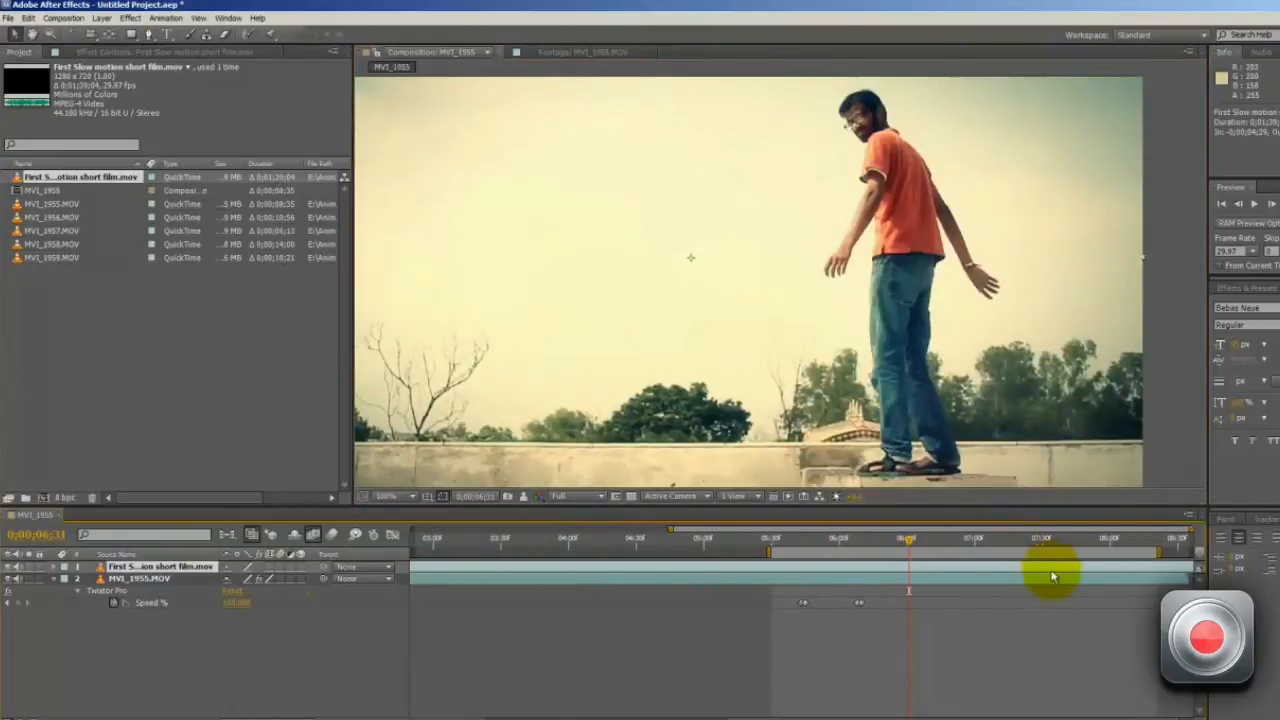
left_click_drag(1061, 568, 391, 554)
left_click_drag(1131, 573, 534, 552)
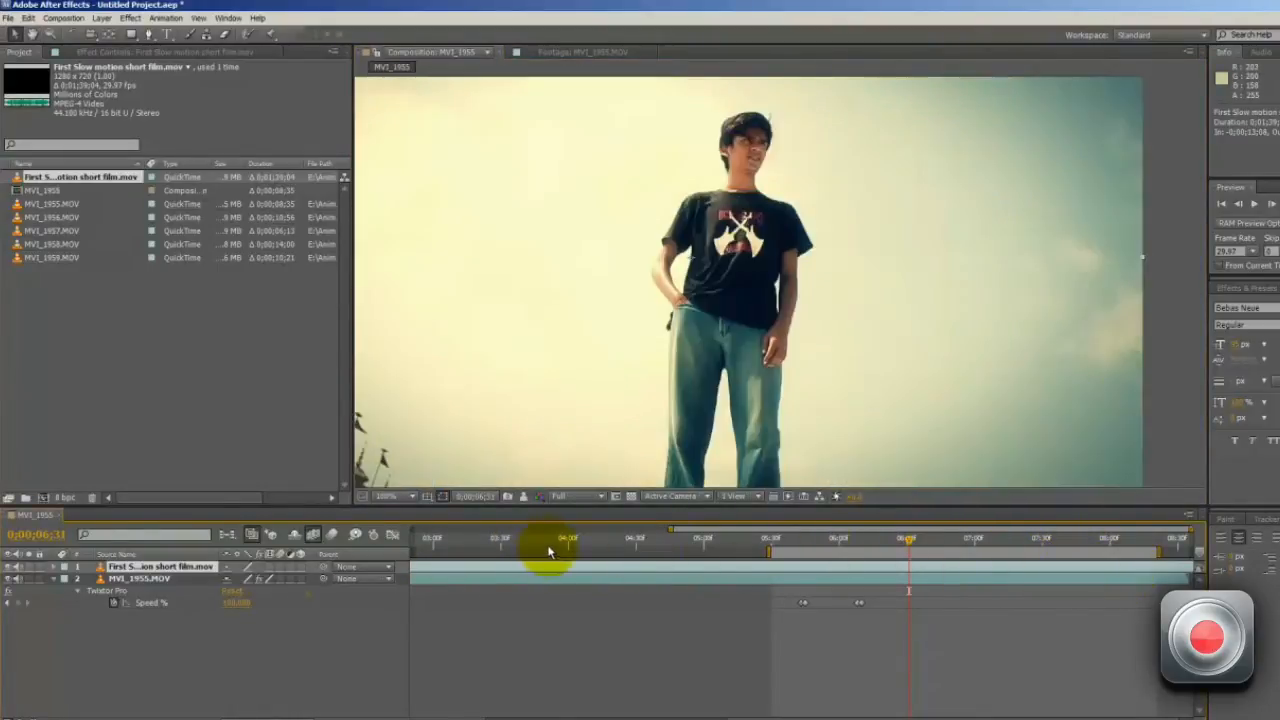
key("j")
key("j")
key("j")
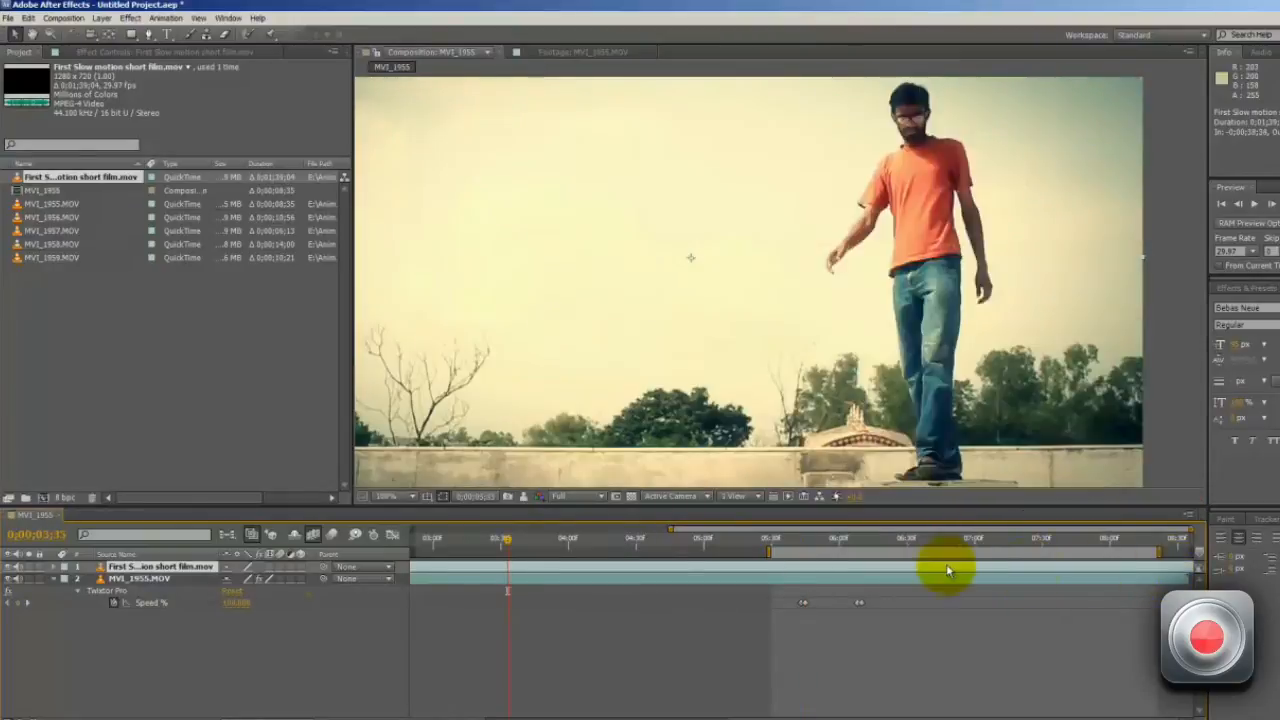
mouse_move(948, 568)
left_mouse_down()
mouse_move(878, 566)
mouse_move(1031, 577)
mouse_move(946, 590)
left_mouse_up()
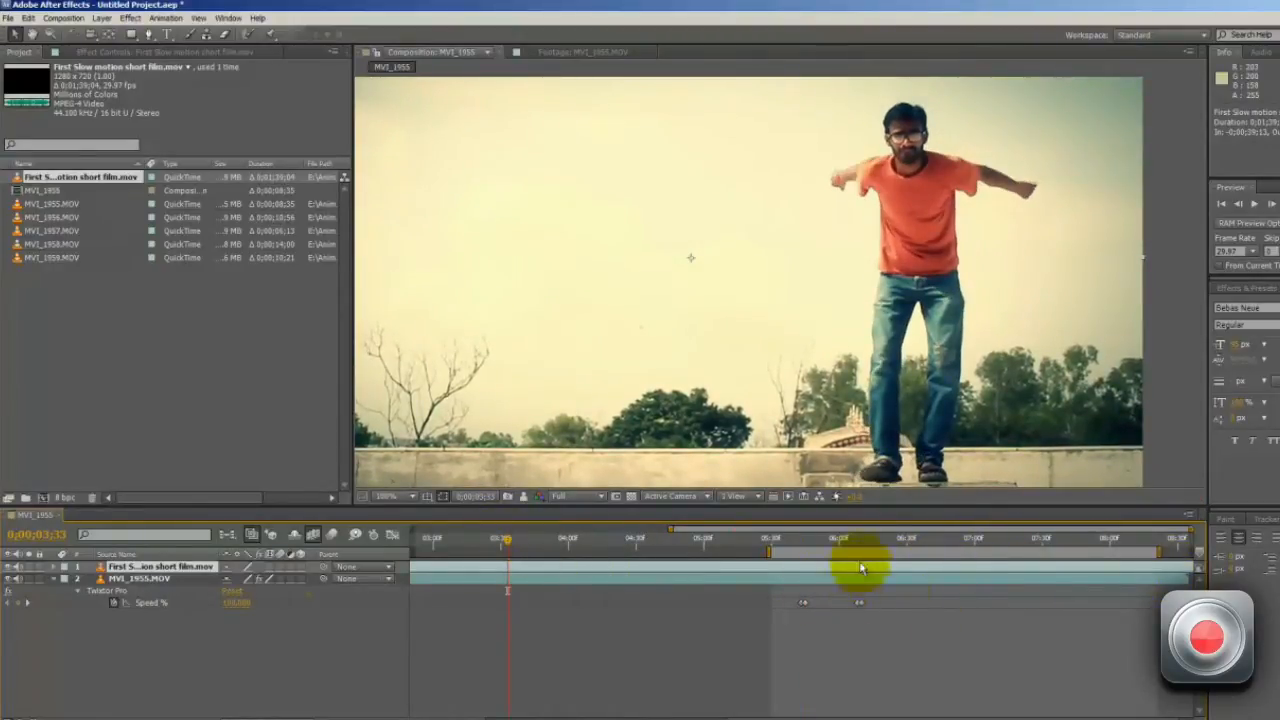
Step: Move the work area to start at 0;00;03;13 and play a RAM preview of the film's jump at Half resolution
left_click_drag(860, 553, 562, 545)
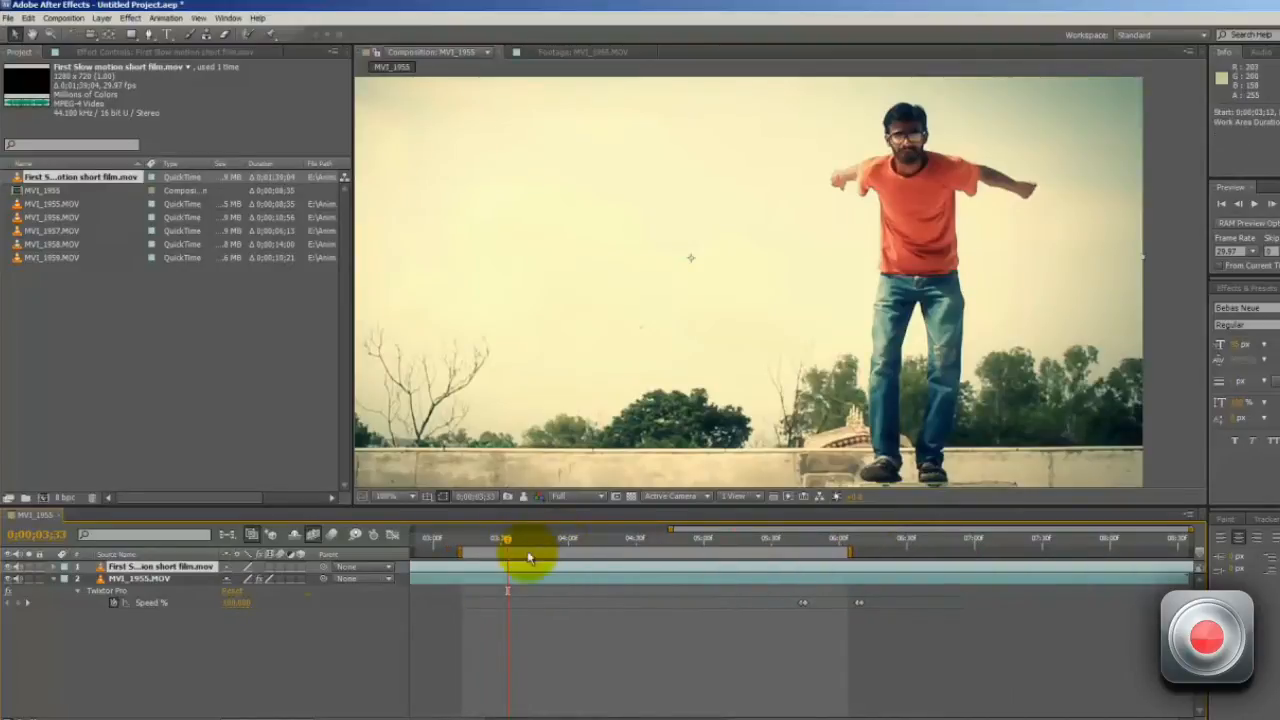
left_click(476, 540)
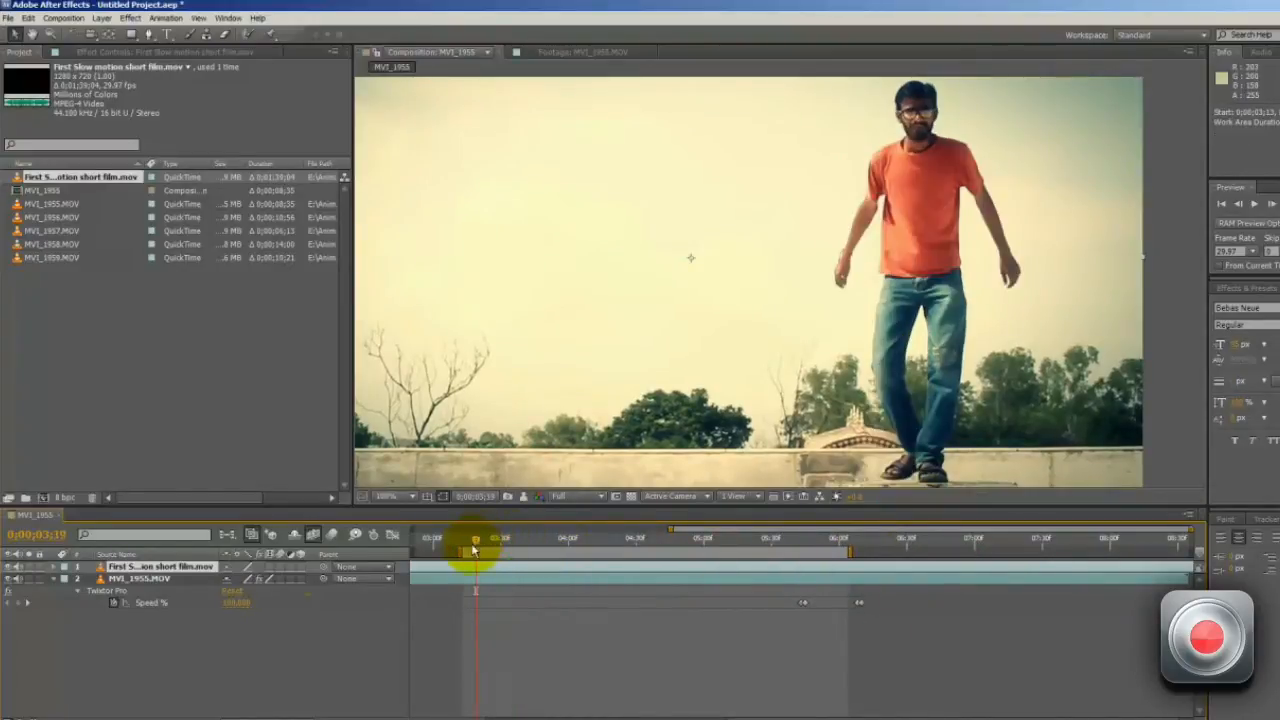
left_click(585, 496)
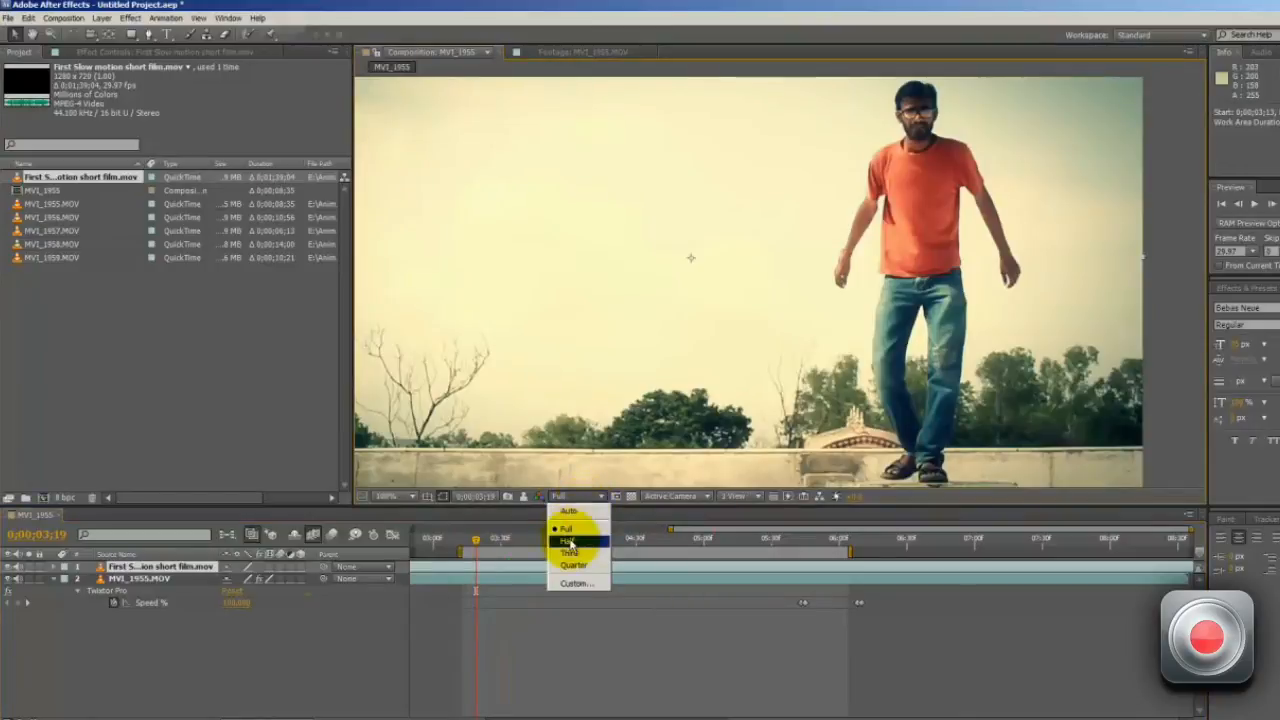
left_click(572, 529)
key("KP_0")
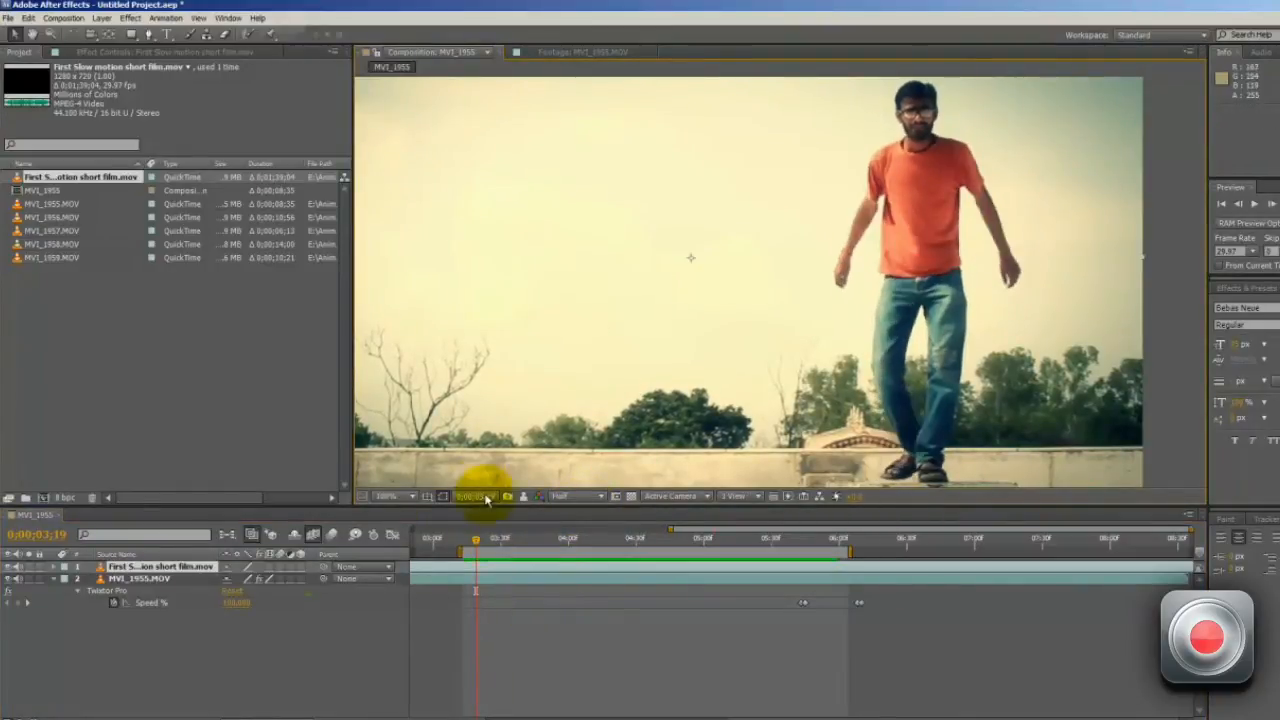
left_click(400, 496)
left_click(439, 519)
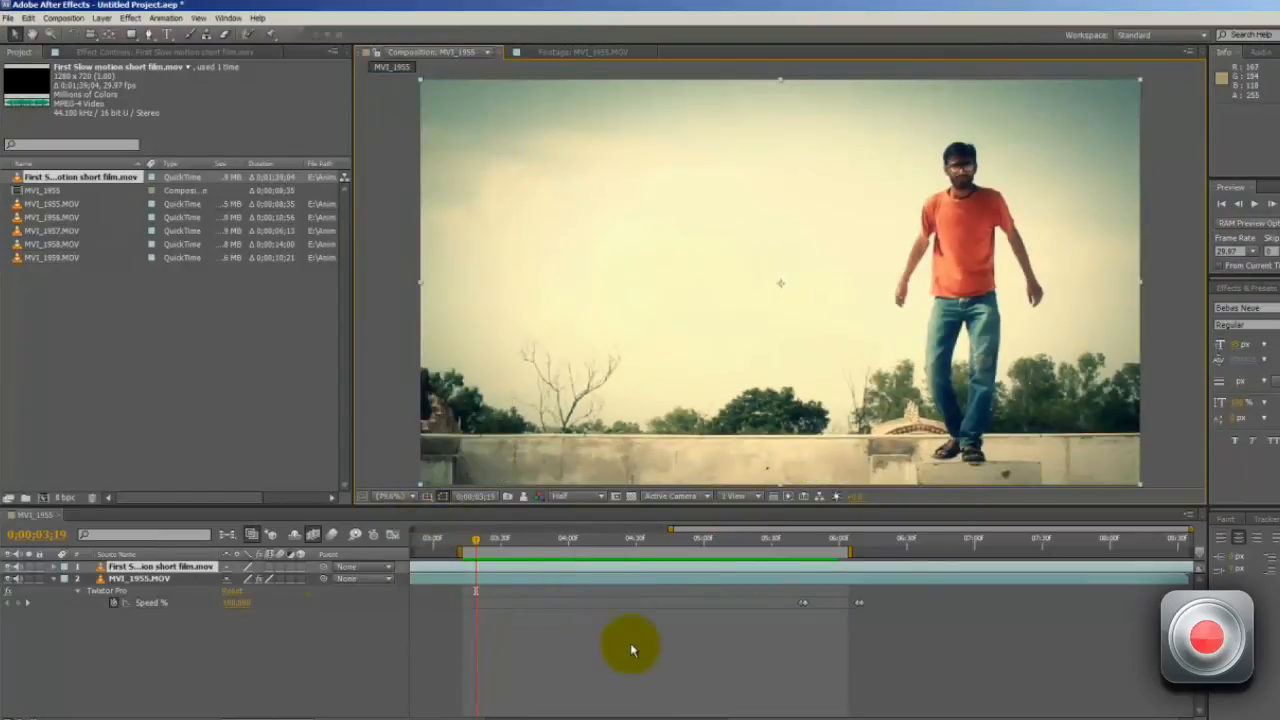
key("KP_0")
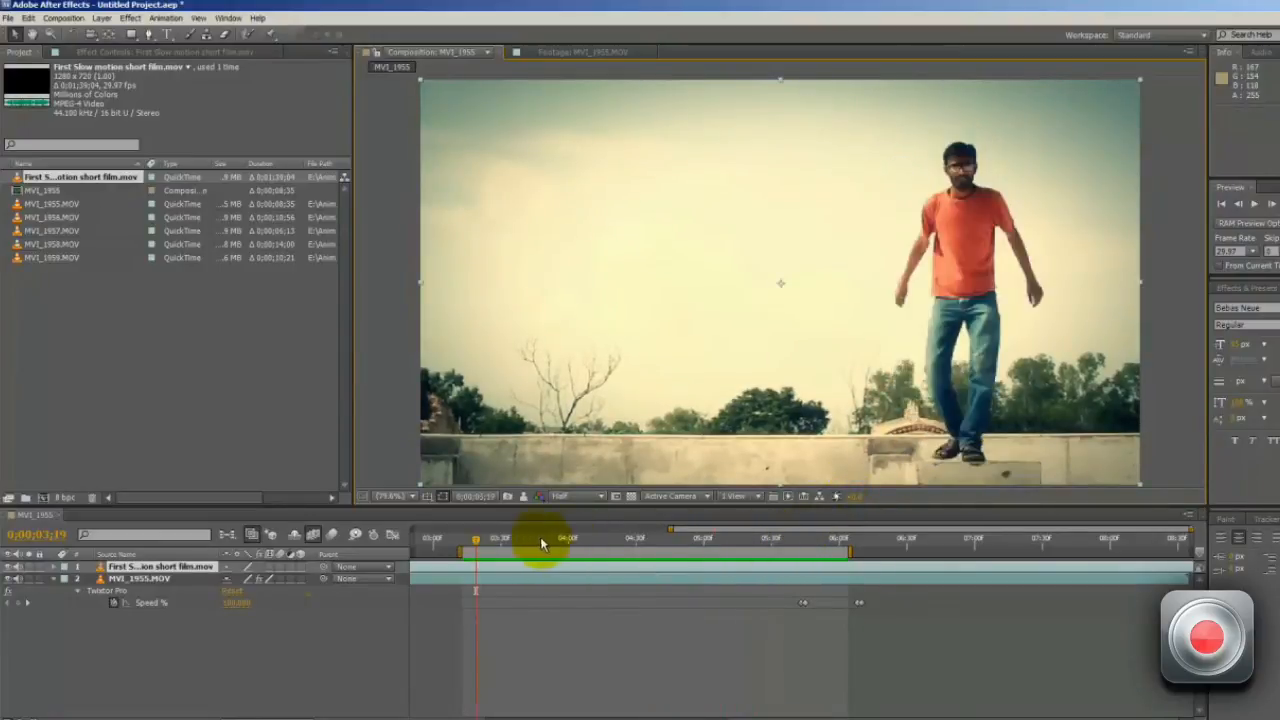
Step: Hide the film layer and compare the underlying MVI_1955 footage around 0;00;06;25 and 0;00;04;02
left_click(9, 566)
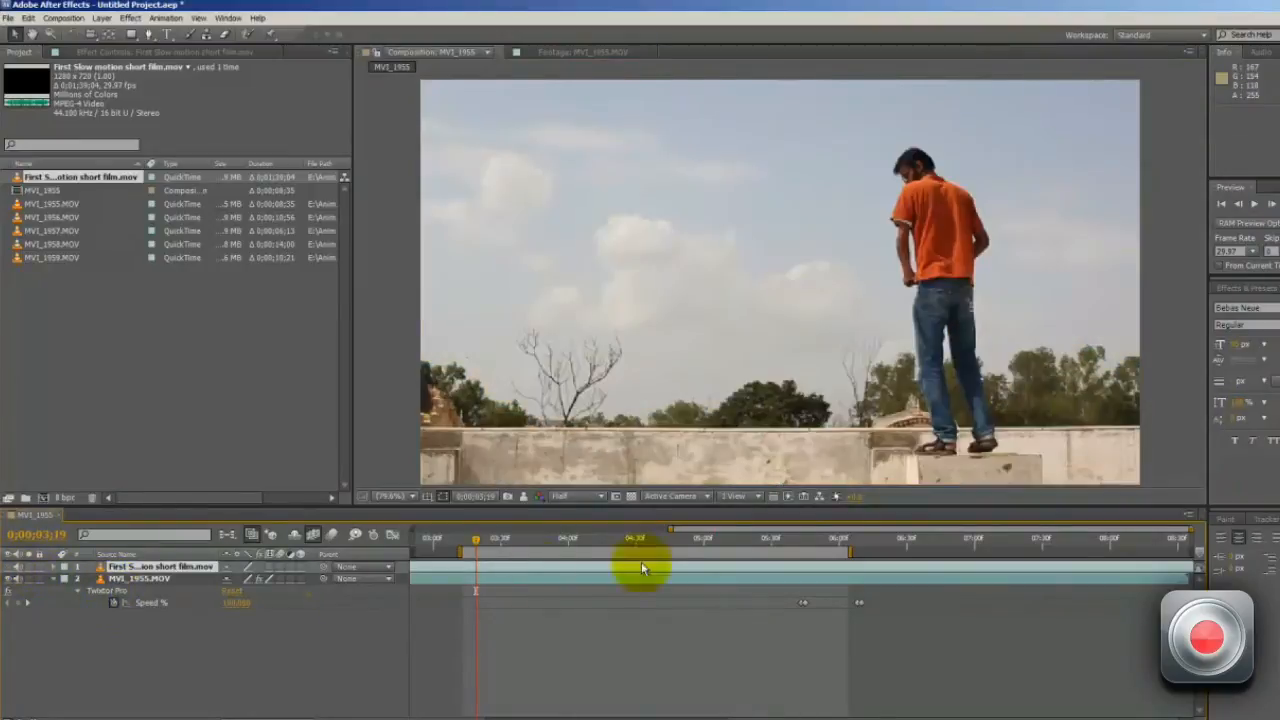
left_click_drag(794, 538, 895, 565)
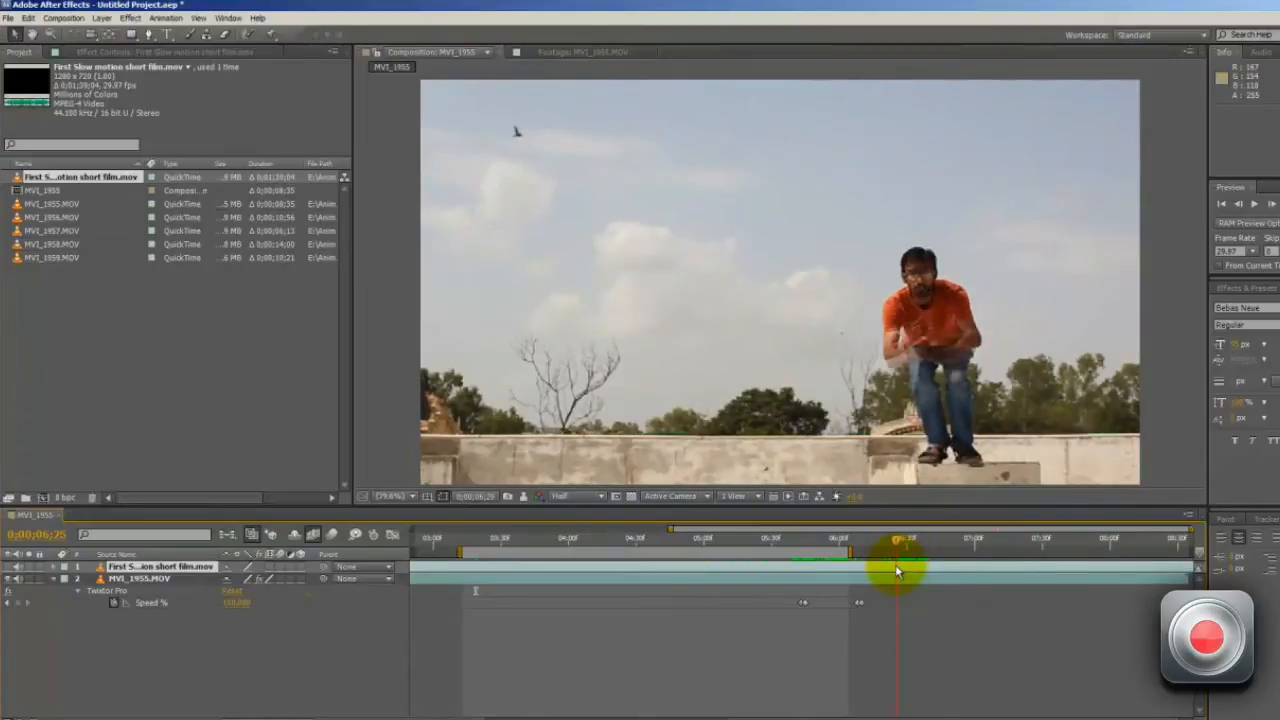
left_click(574, 540)
left_click_drag(574, 540, 568, 538)
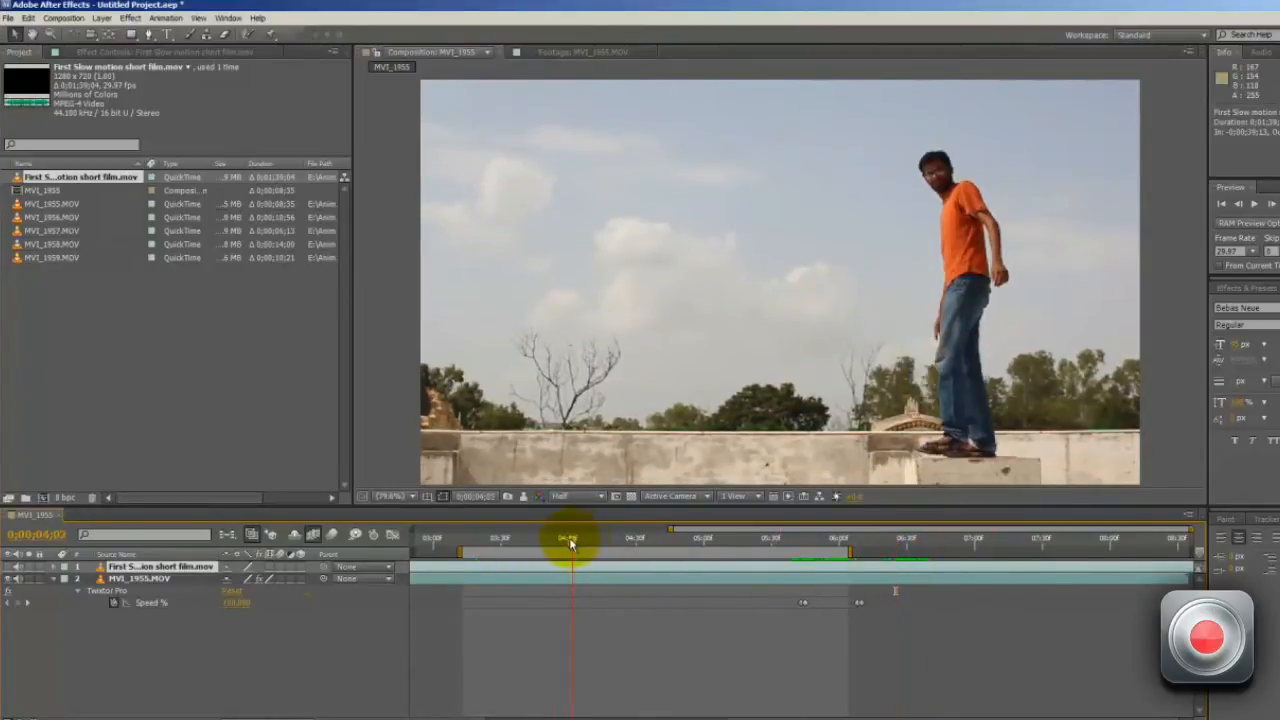
Step: Show the film layer again and examine the man's hands and face at 0;00;04;11
left_click(9, 567)
left_click_drag(564, 538, 541, 545)
scroll(923, 391, "up", 2)
key("space")
left_click_drag(1026, 414, 631, 311)
key("space")
left_click_drag(750, 400, 767, 310)
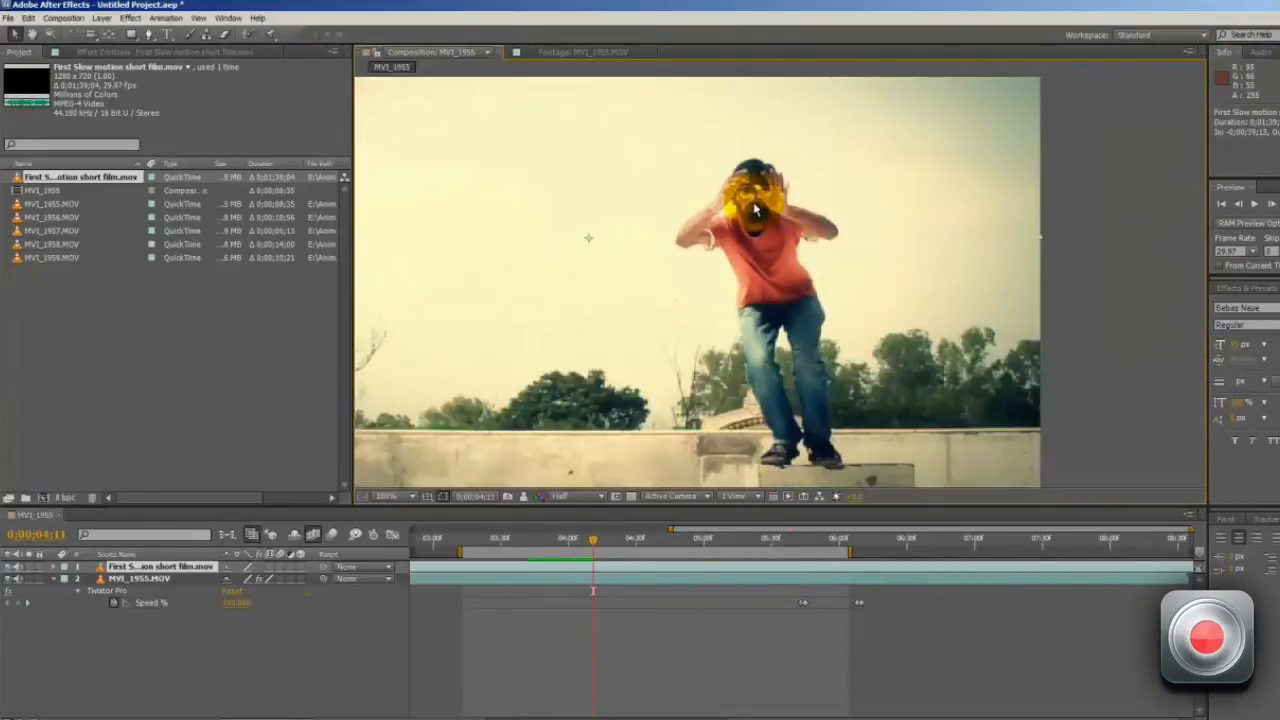
Step: Go back frame by frame to 0;00;04;07 in the film and check the man's arms in close-up for ghosting
key("Page_Up")
key("Page_Up")
key("Page_Up")
key("Page_Up")
scroll(780, 296, "up", 1)
scroll(780, 296, "down", 1)
scroll(780, 296, "up", 1)
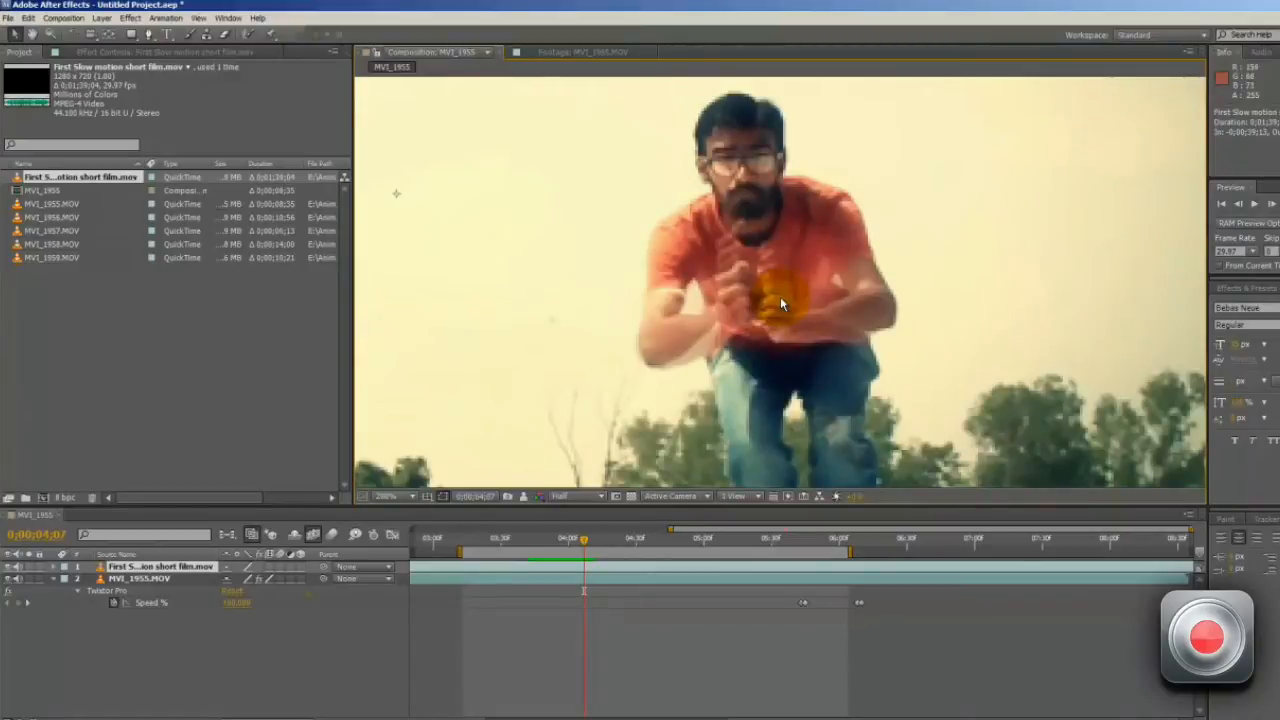
Step: Check the film's take-off frames one by one from 0;00;04;07 to 0;00;04;15 for blending artefacts
key("Page_Down")
key("Page_Down")
key("Page_Down")
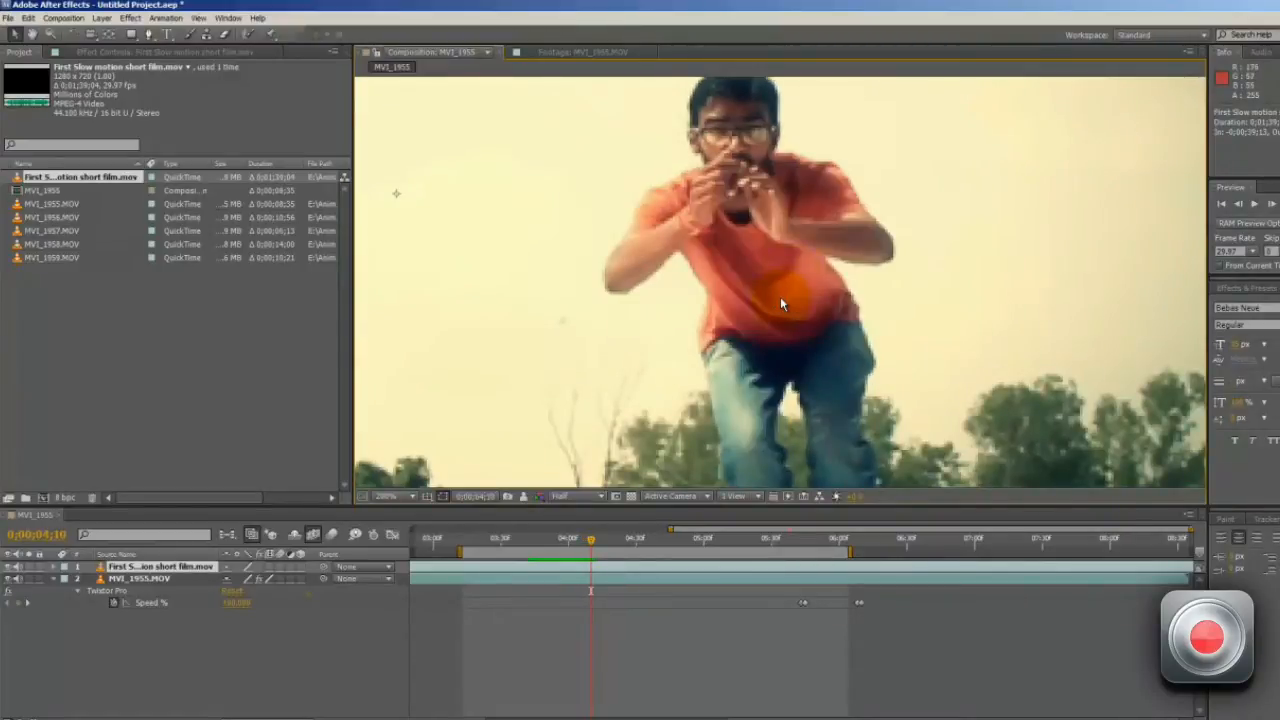
scroll(786, 267, "down", 1)
key("Page_Down")
key("Page_Down")
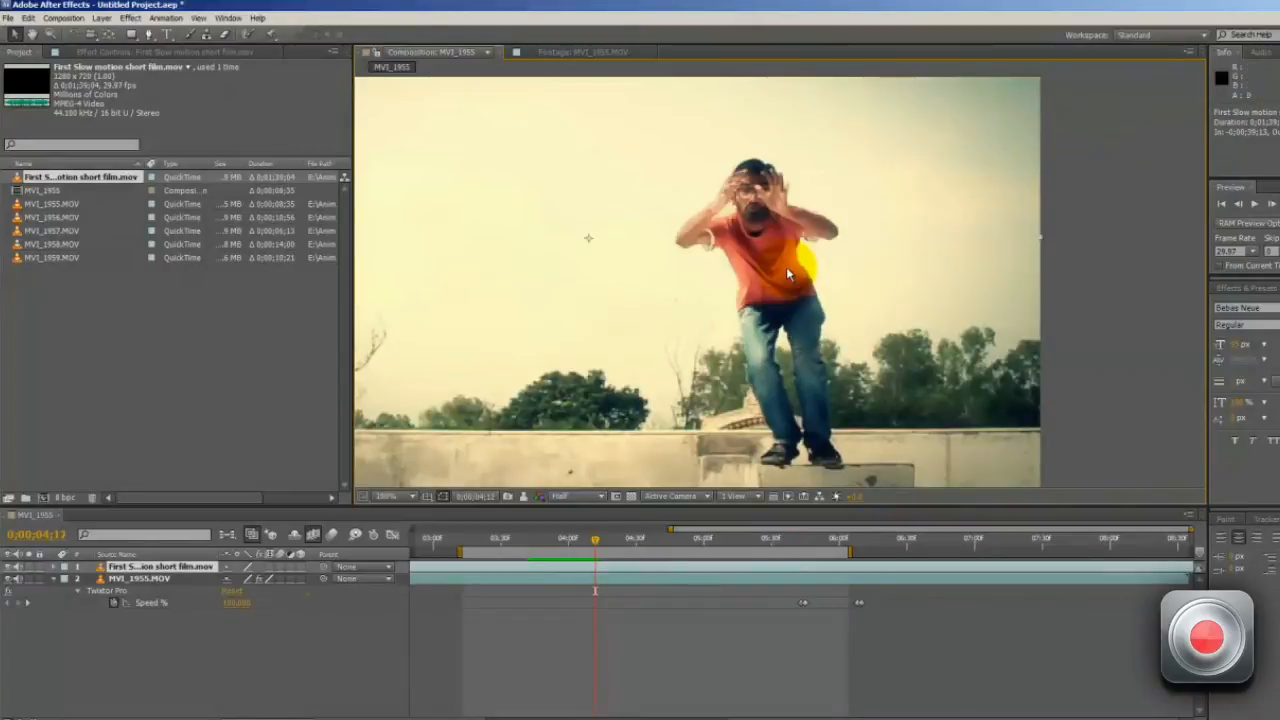
key("Page_Down")
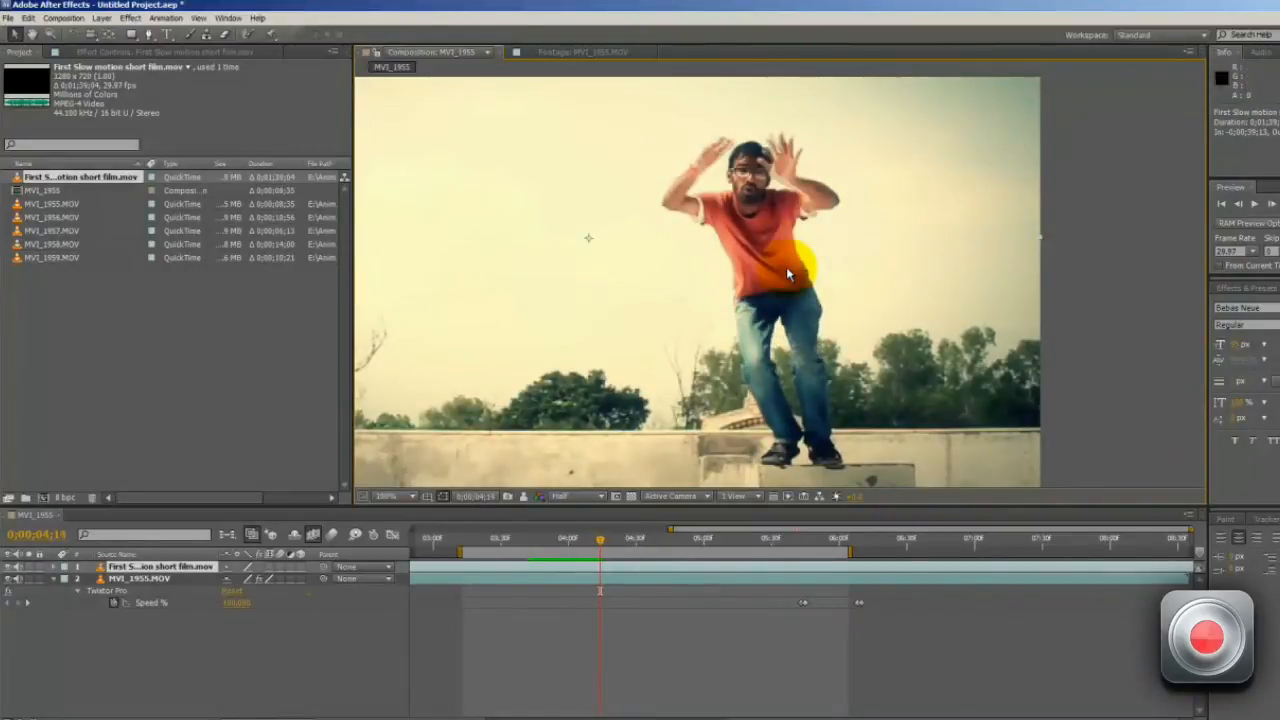
key("Page_Down")
key("Page_Down")
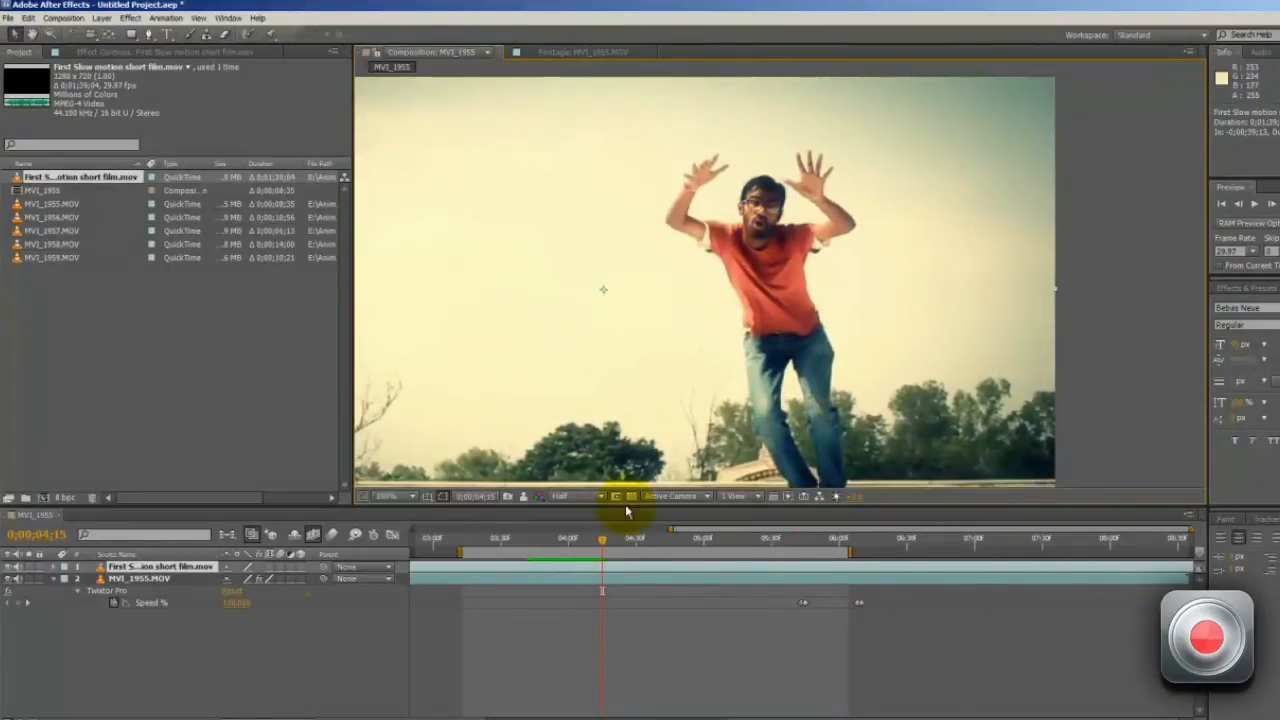
Step: Check the film's crouching frame at 0;00;04;06 and delete the film layer from the composition
mouse_move(604, 545)
left_mouse_down()
mouse_move(654, 535)
mouse_move(565, 542)
mouse_move(582, 543)
left_mouse_up()
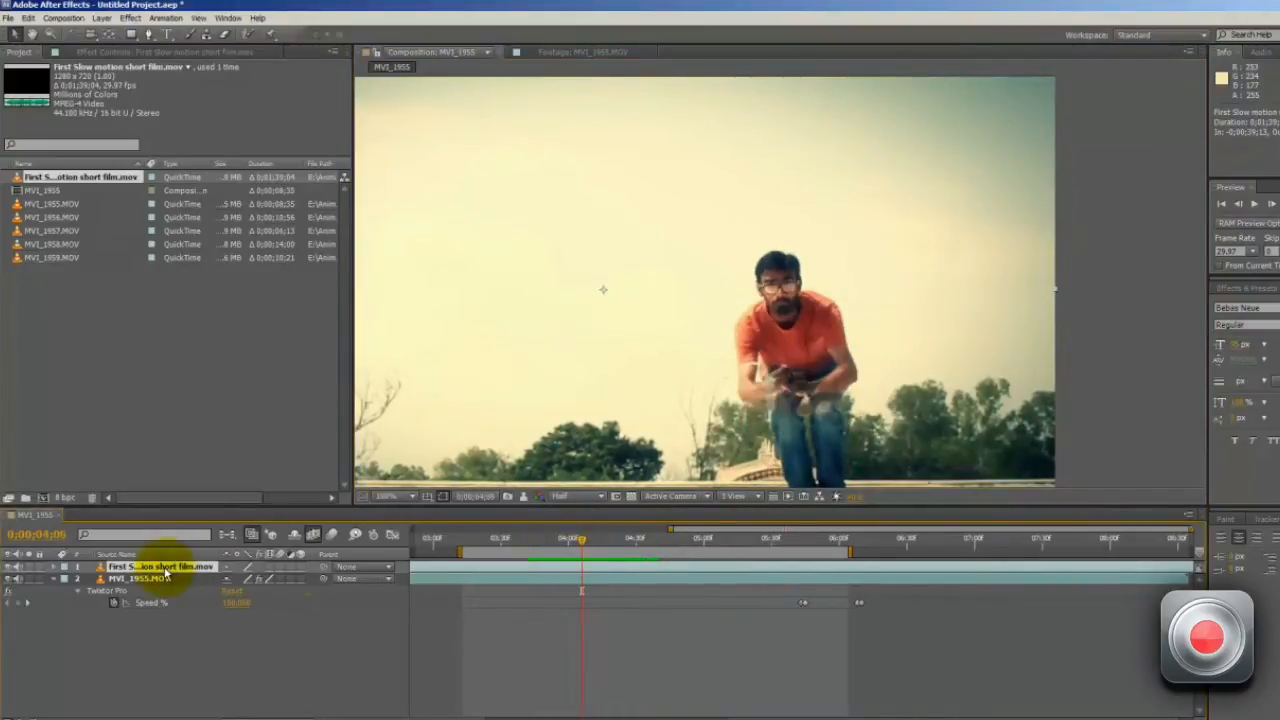
key("Delete")
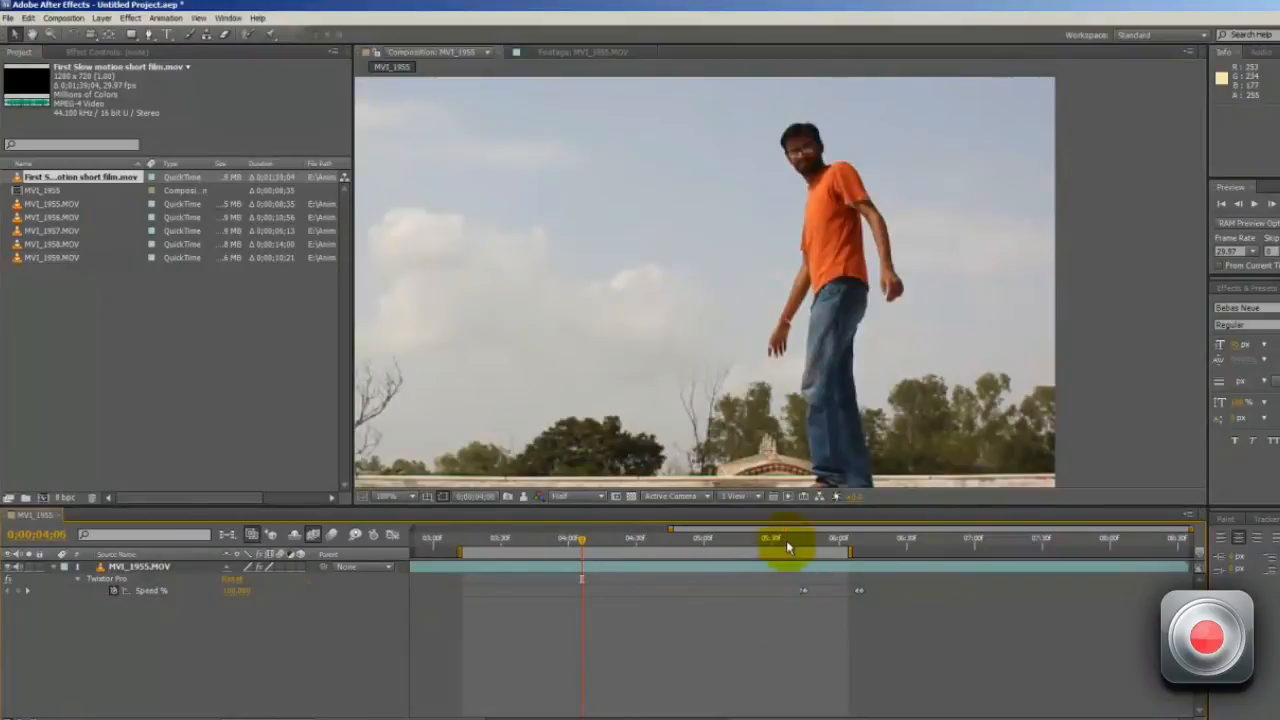
Step: Check the man's hands in close-up at 0;00;06;26 in the MVI_1955 footage for ghosting
left_click(812, 541)
left_click_drag(812, 541, 898, 552)
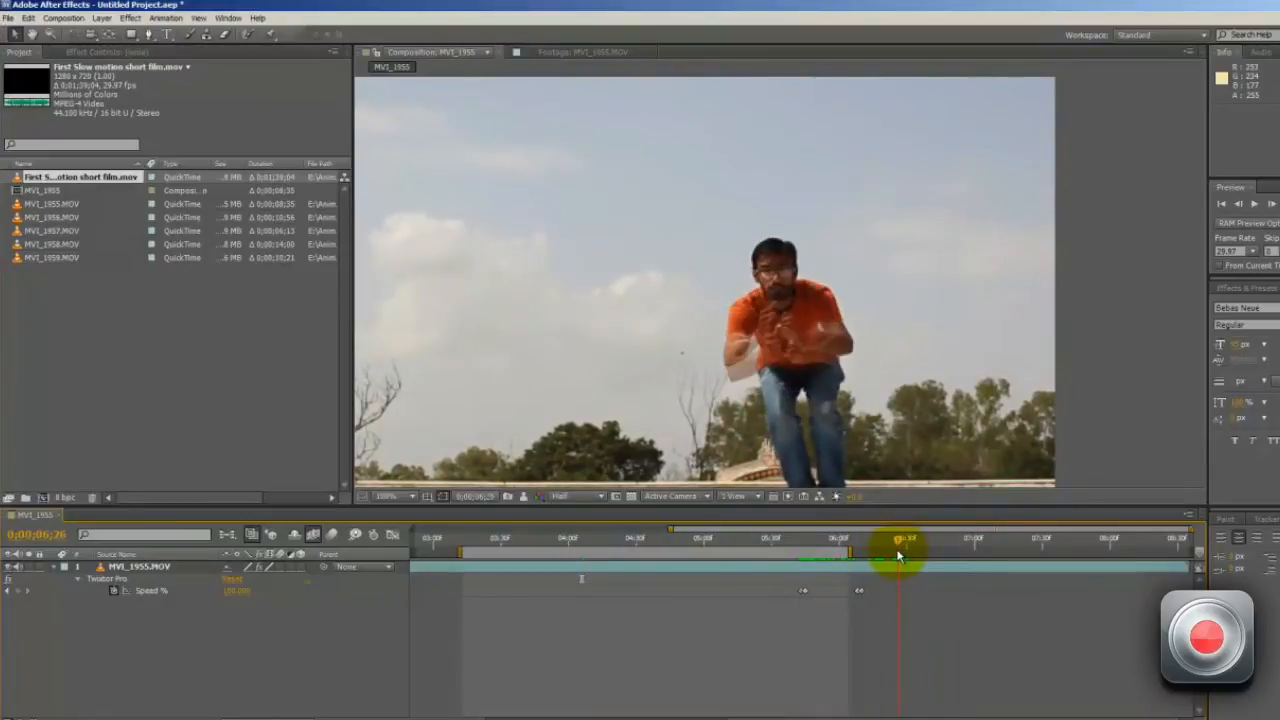
scroll(807, 372, "up", 1)
left_click_drag(807, 372, 771, 257)
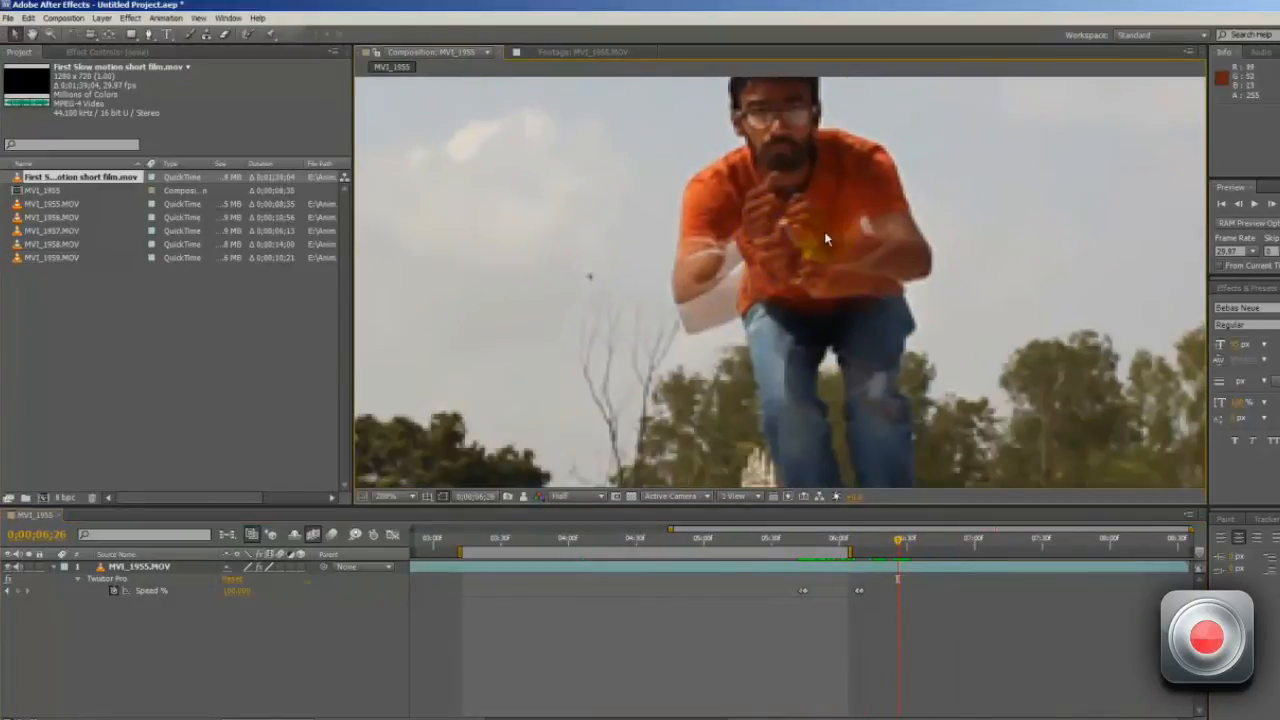
Step: Examine the man's airborne frames in the MVI_1955 footage from 0;00;06;39 to 0;00;07;12
left_click_drag(898, 541, 928, 543)
scroll(827, 350, "down", 2)
left_click_drag(777, 280, 748, 380)
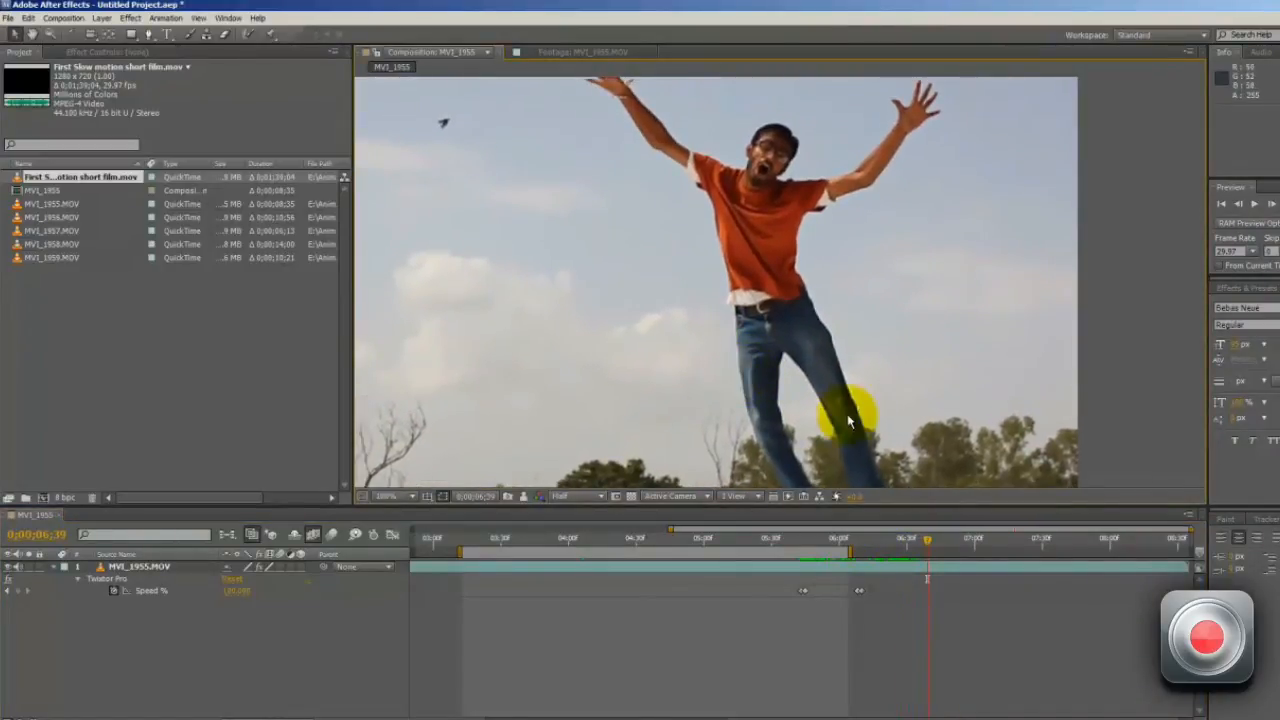
left_click_drag(928, 543, 940, 543)
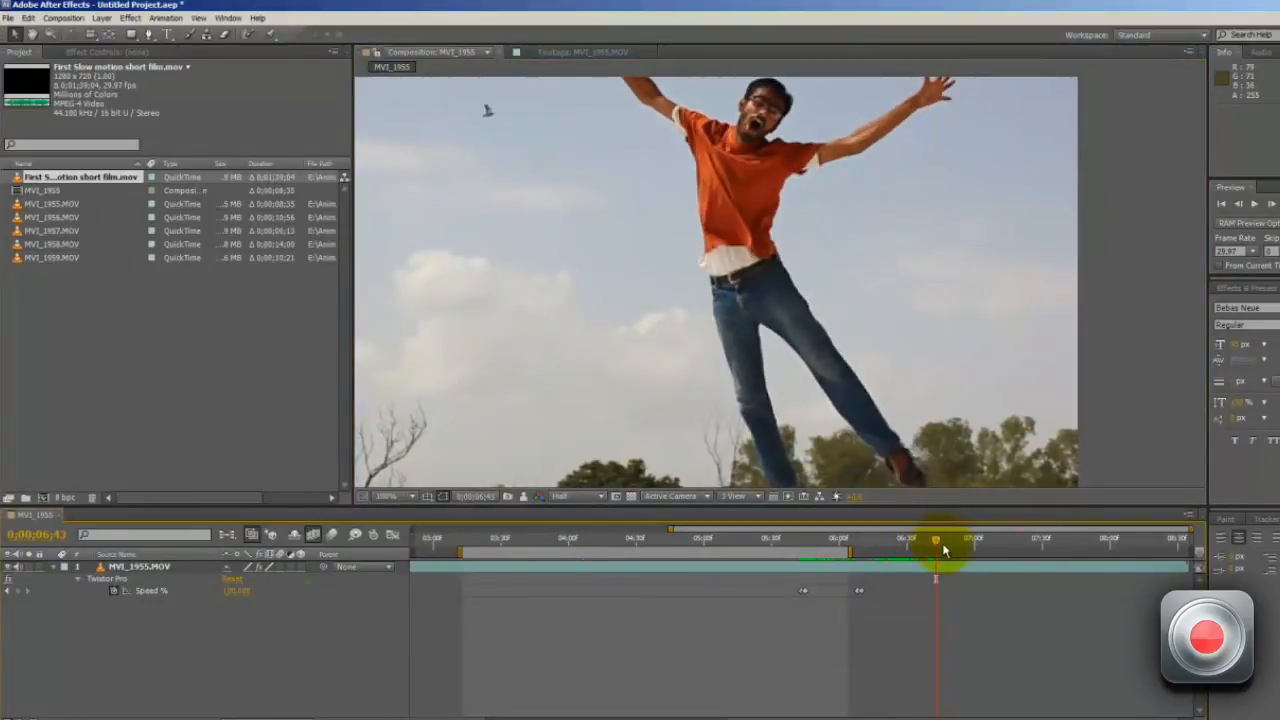
left_click_drag(937, 541, 1004, 546)
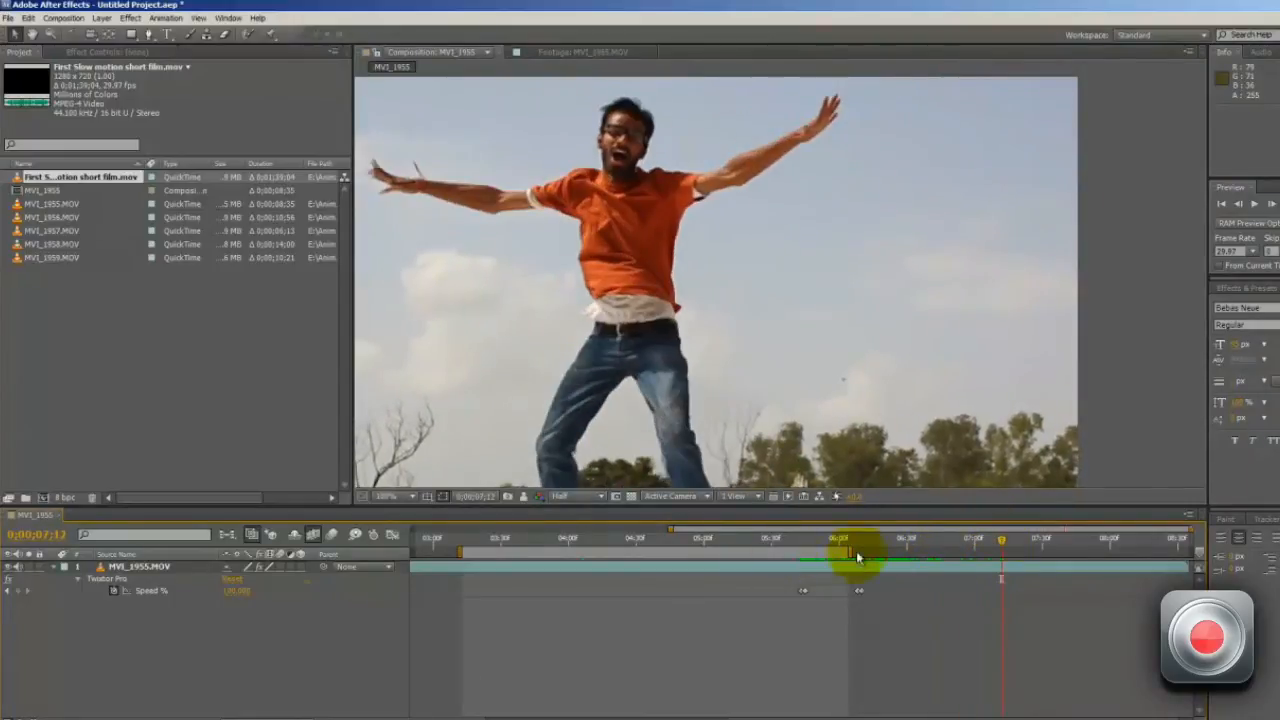
Step: Set the work area around the Speed keyframes, from about 0;00;05;15 to 0;00;06;30, with the playhead at 0;00;05;34
left_click_drag(850, 553, 912, 554)
left_click_drag(808, 543, 781, 547)
left_click_drag(453, 557, 739, 560)
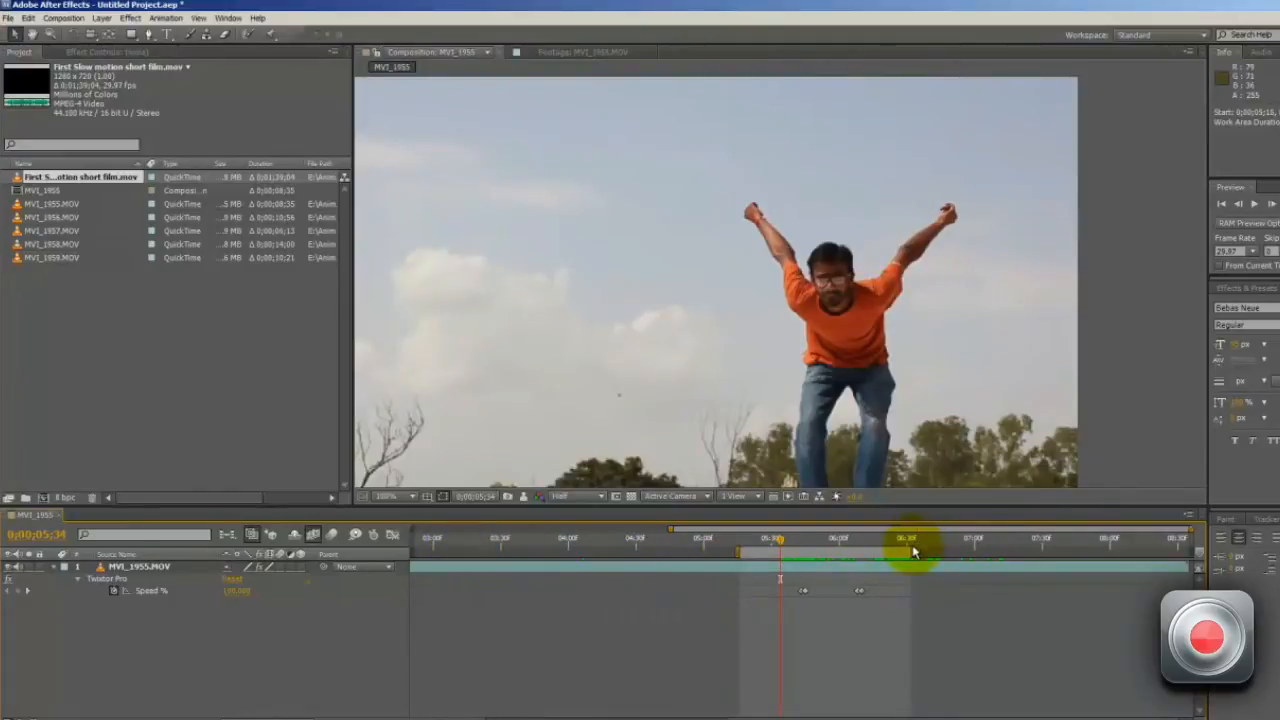
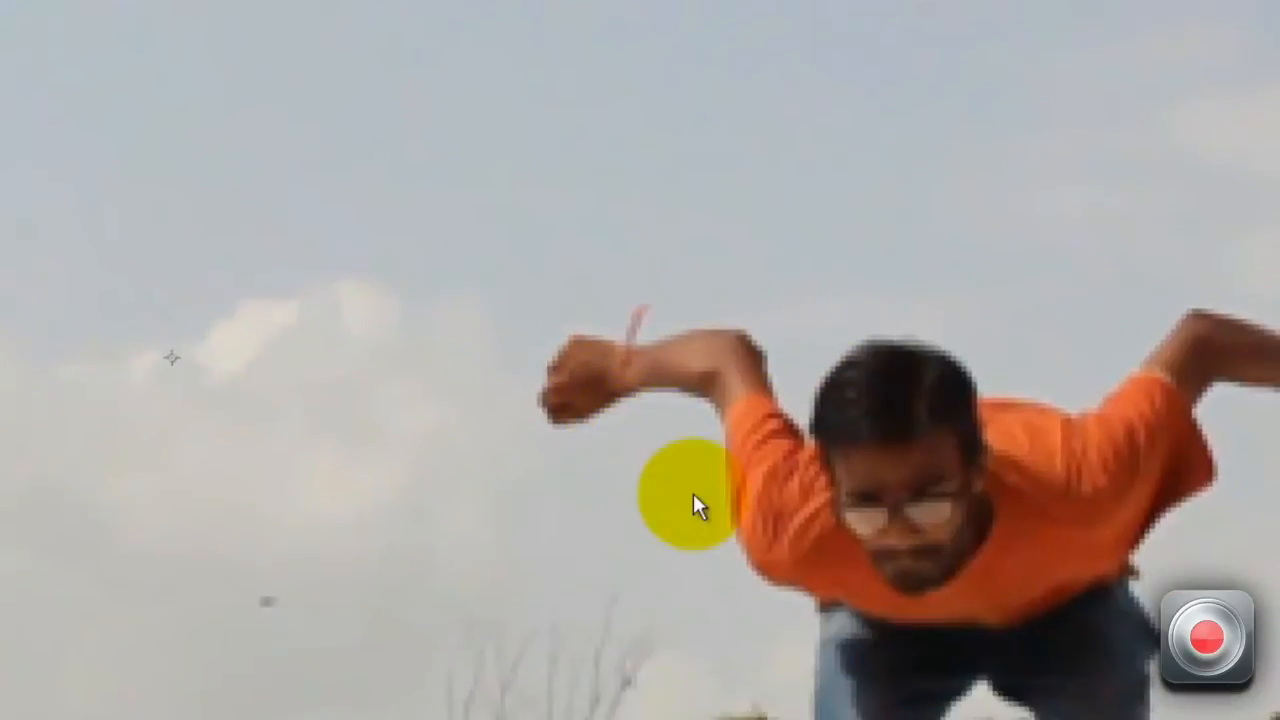
Step: Set Twixtor Pro's Frame Interp to Nearest, keeping Warping on Inverse
left_click(390, 395)
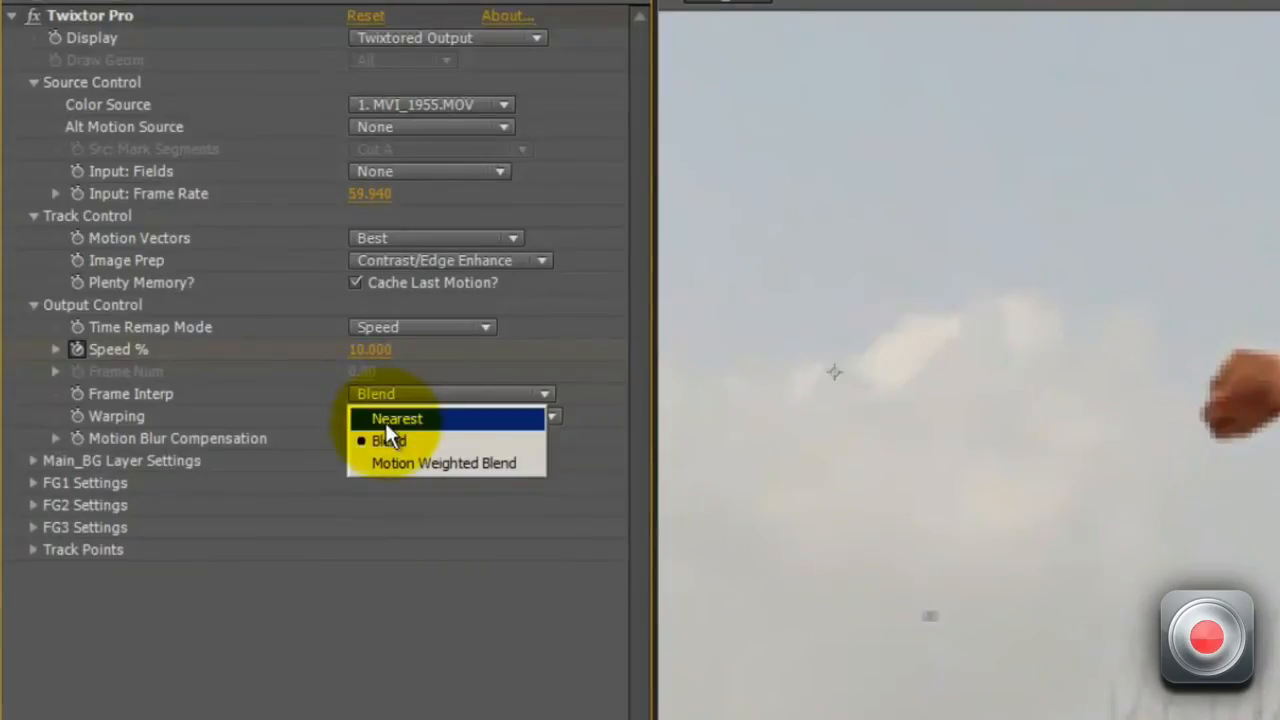
left_click(386, 419)
left_click(386, 416)
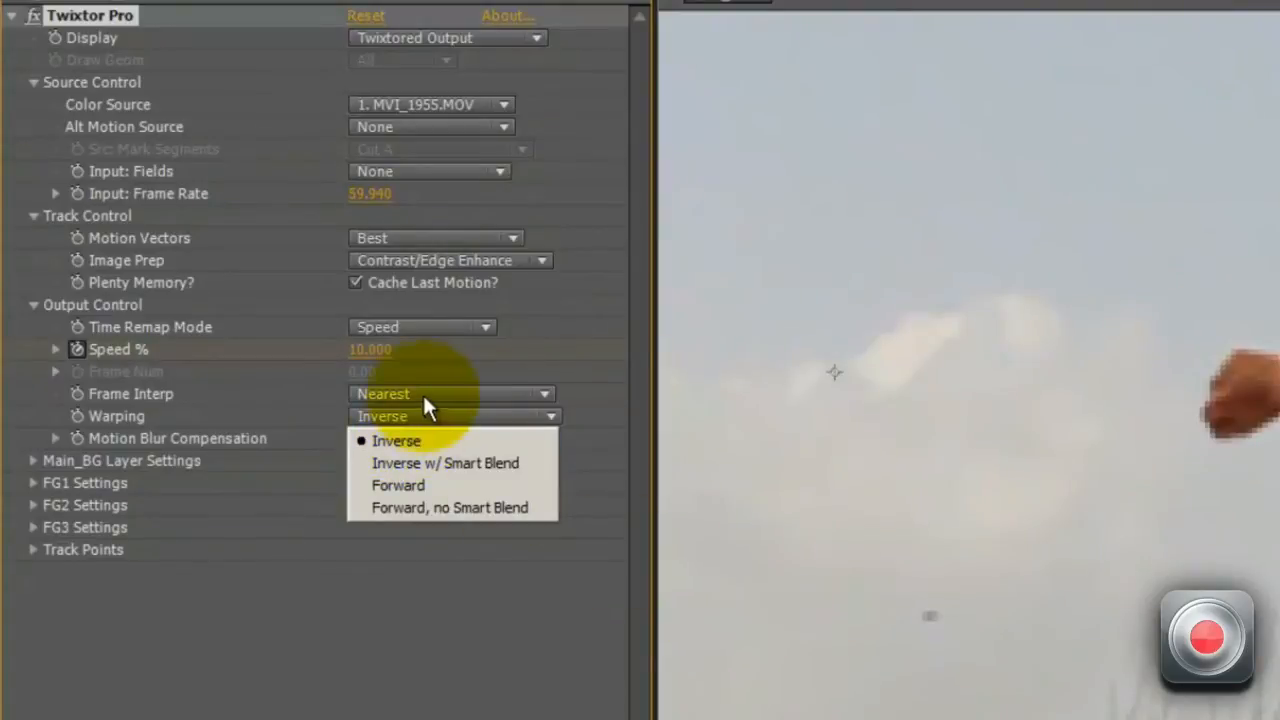
left_click(590, 395)
Step: Play a RAM preview of the slowed jump and check the man's arms from 0;00;05;40 onward past the first Speed keyframes
key("KP_0")
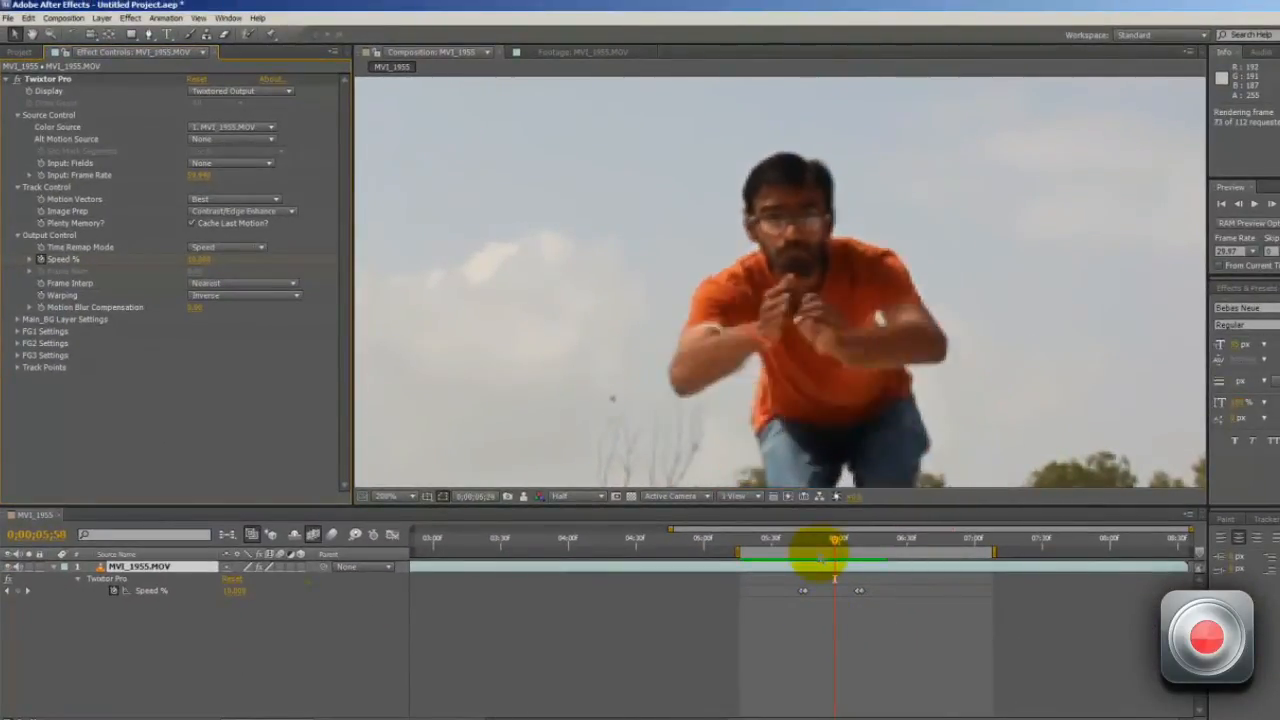
mouse_move(816, 550)
left_mouse_down()
mouse_move(805, 540)
mouse_move(795, 551)
left_mouse_up()
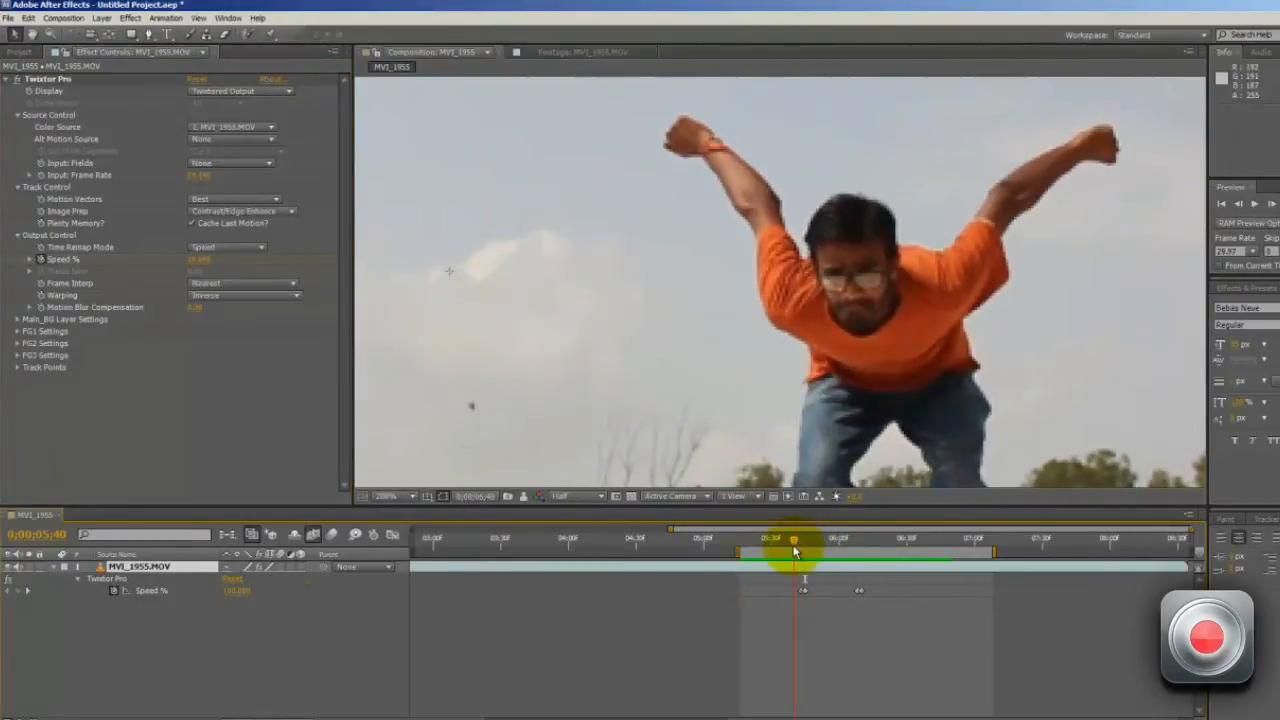
left_click_drag(795, 551, 806, 543)
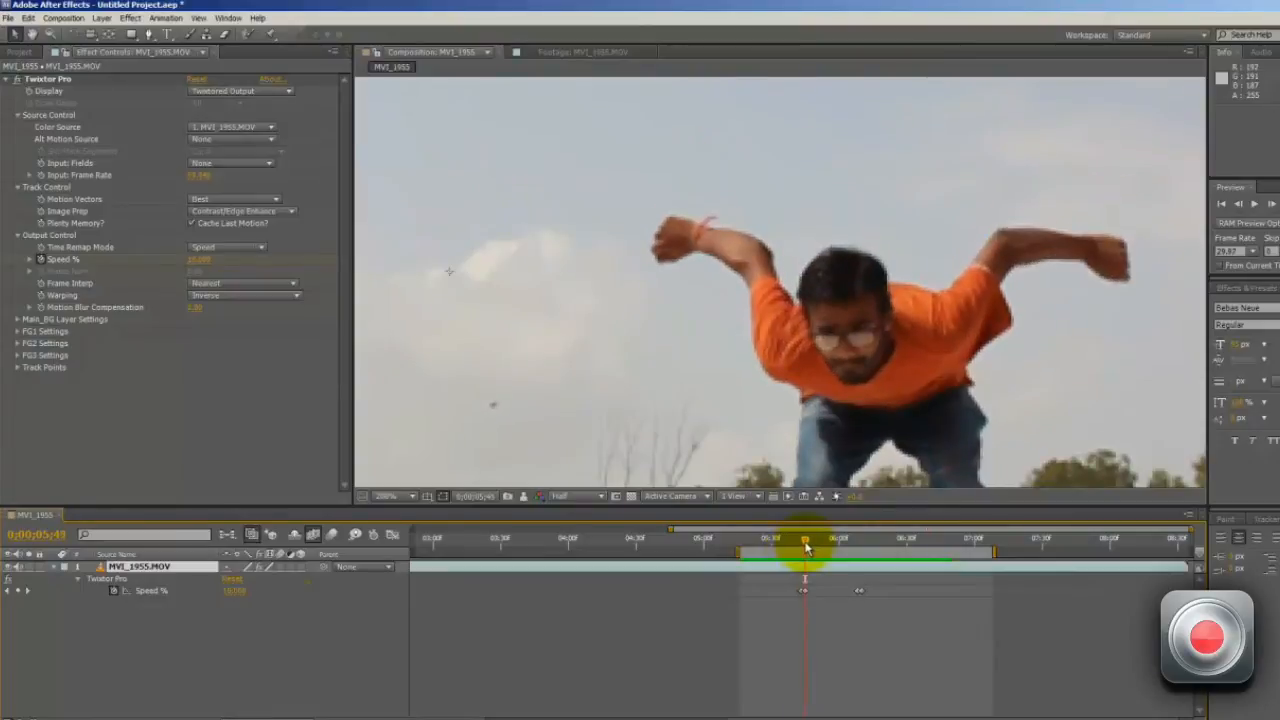
Step: Play the RAM preview of the slowed jump with Nearest interpolation, deselect the MVI_1955 layer and play it again
key("KP_0")
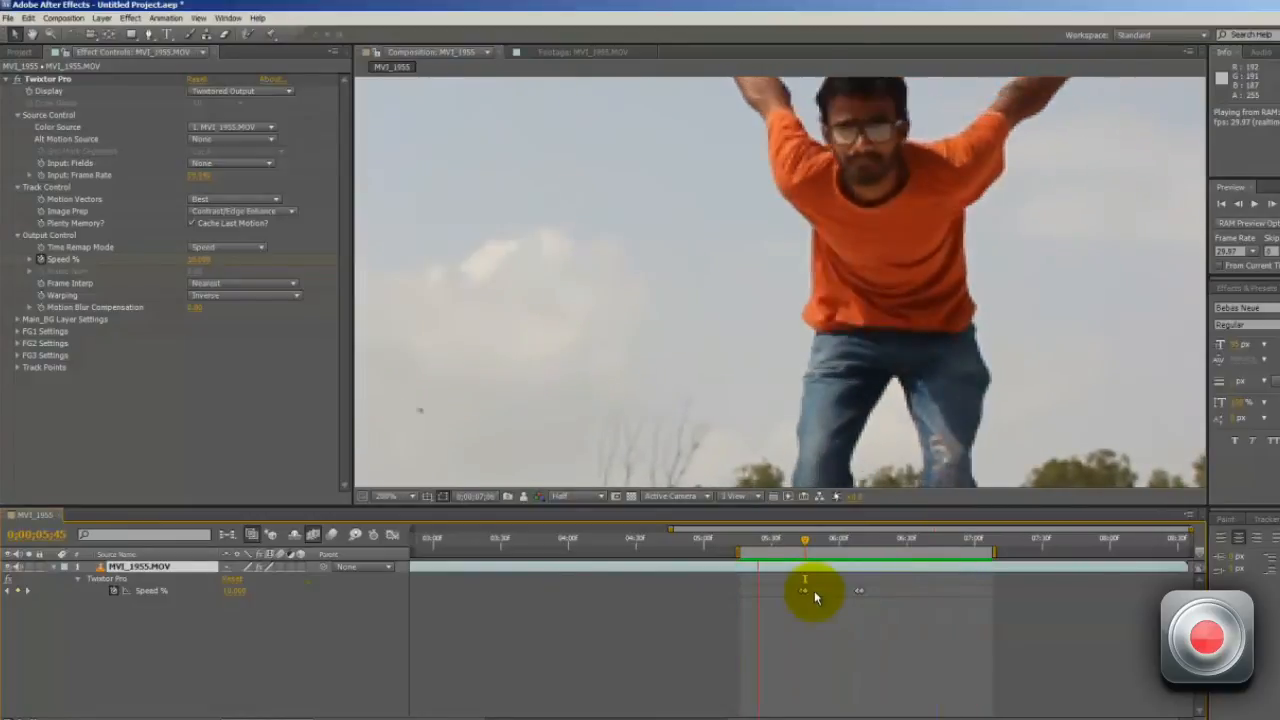
key("space")
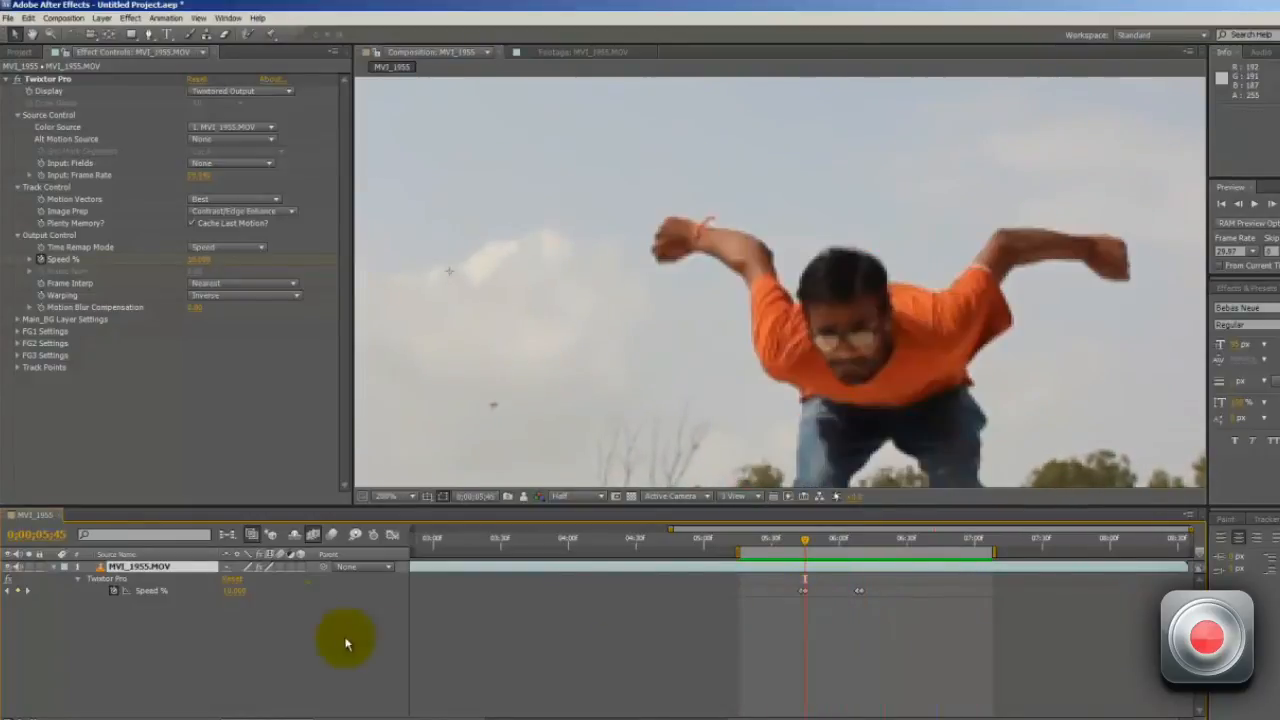
left_click(631, 676)
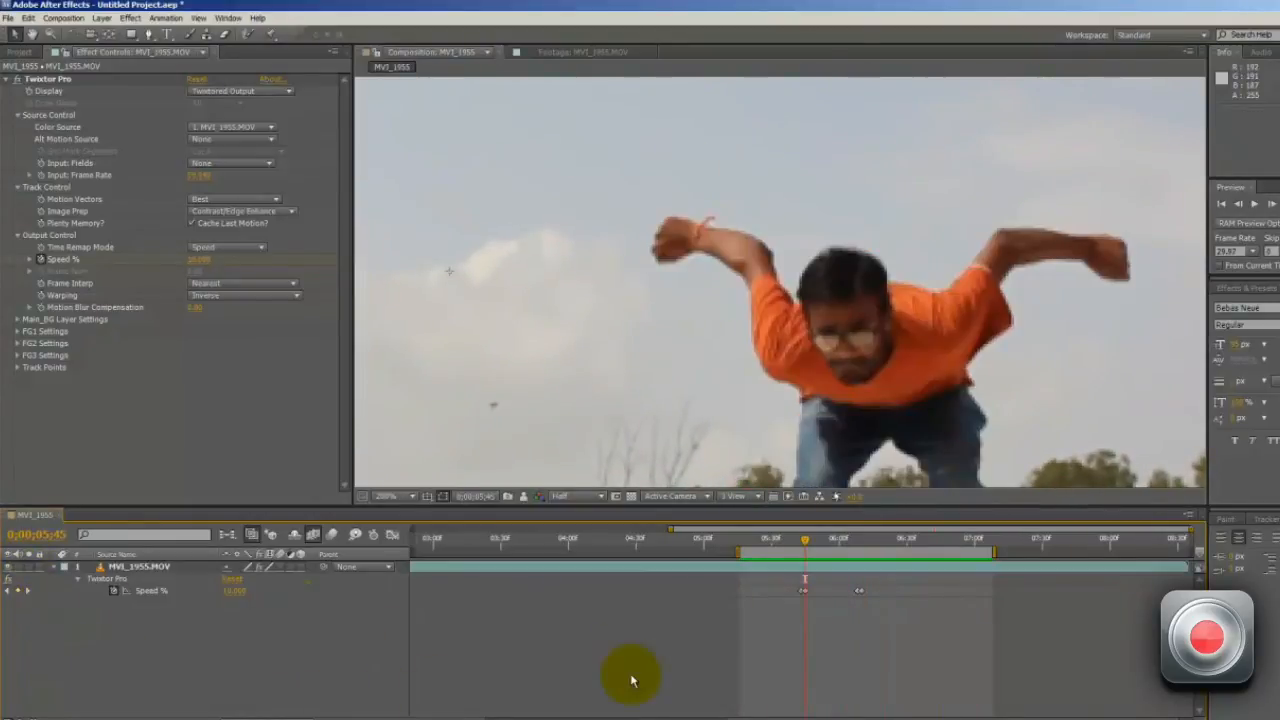
key("space")
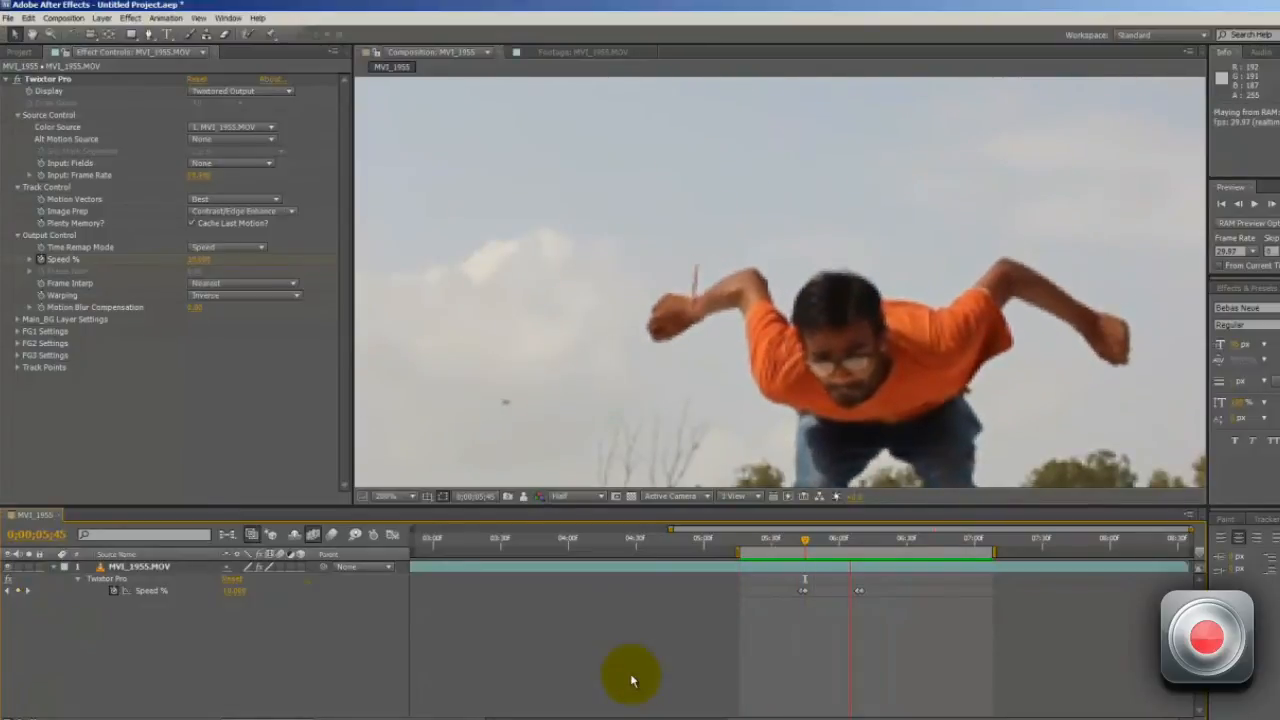
key("space")
key("comma")
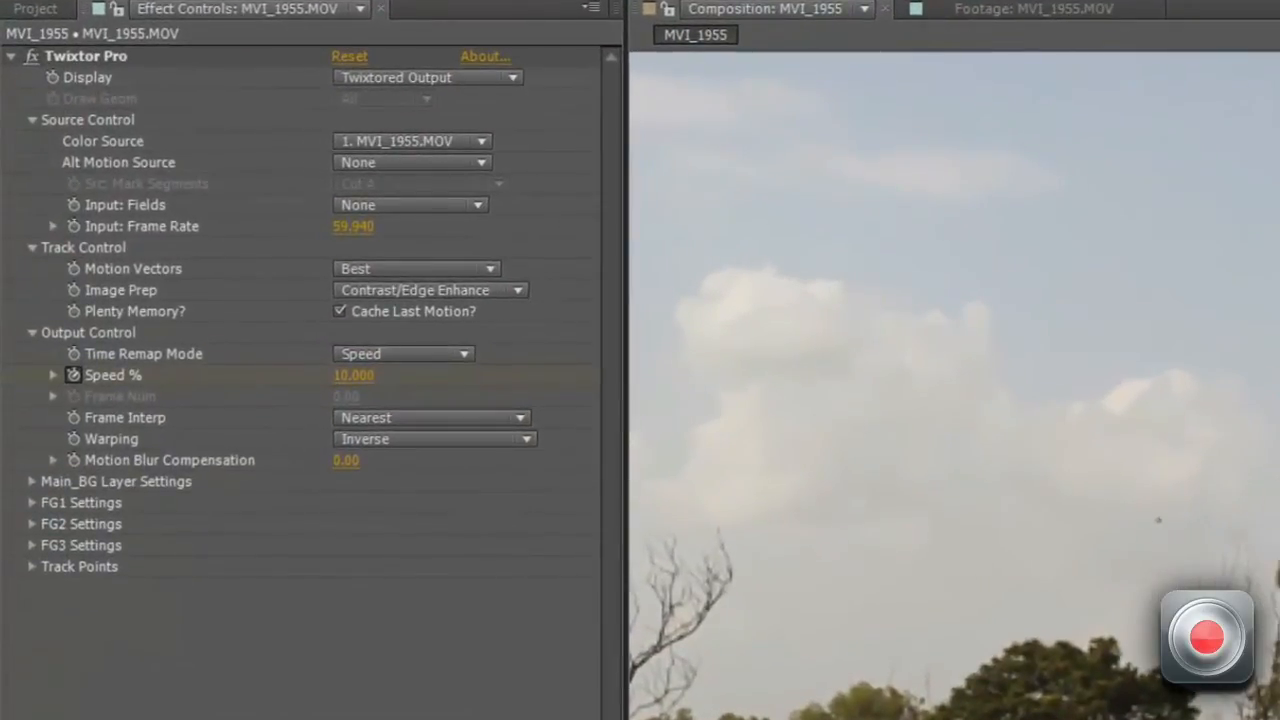
Step: Try Twixtor Pro's Frame Interp on Blend, set it to Motion Weighted Blend, and inspect the man's arms
left_click(357, 419)
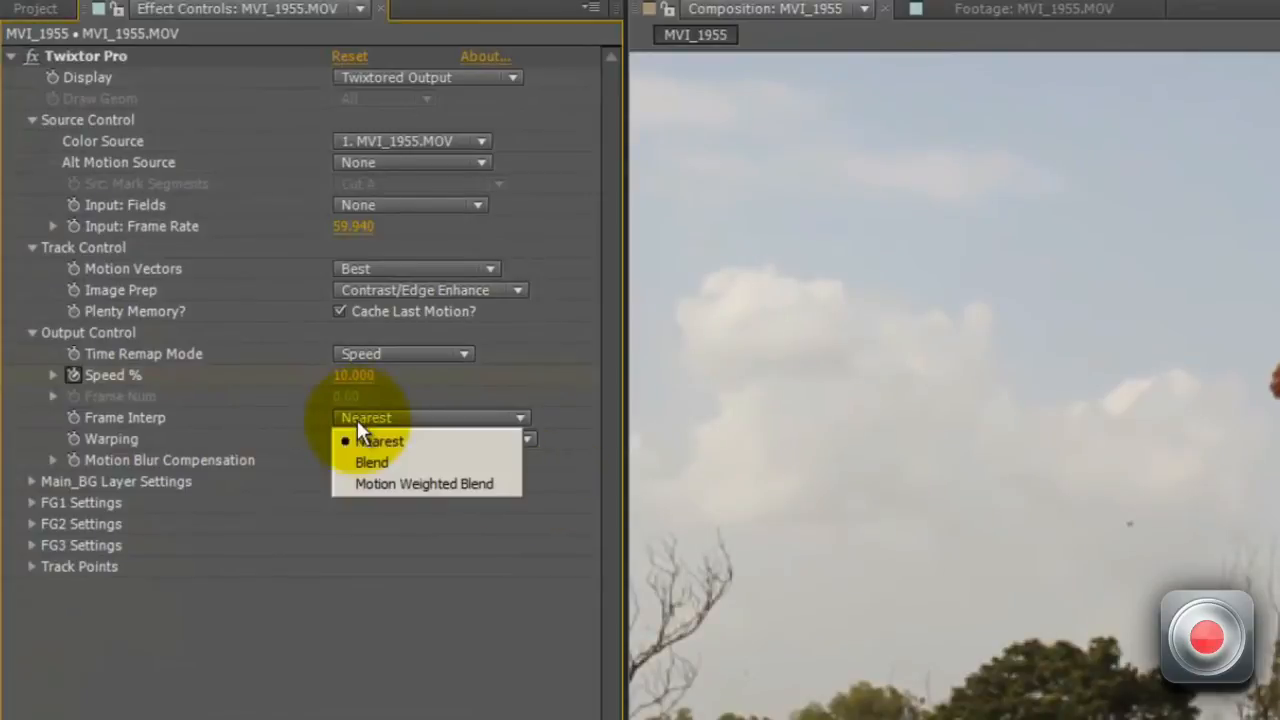
left_click(384, 468)
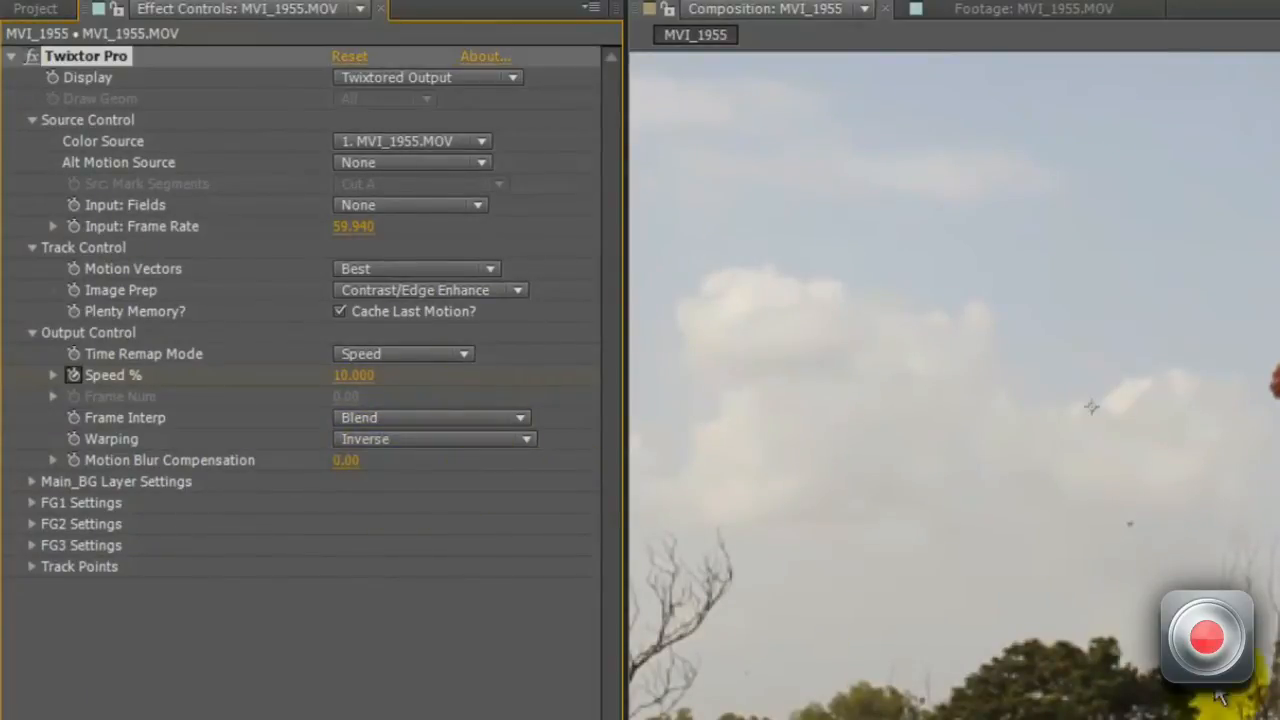
left_click(396, 420)
left_click(383, 486)
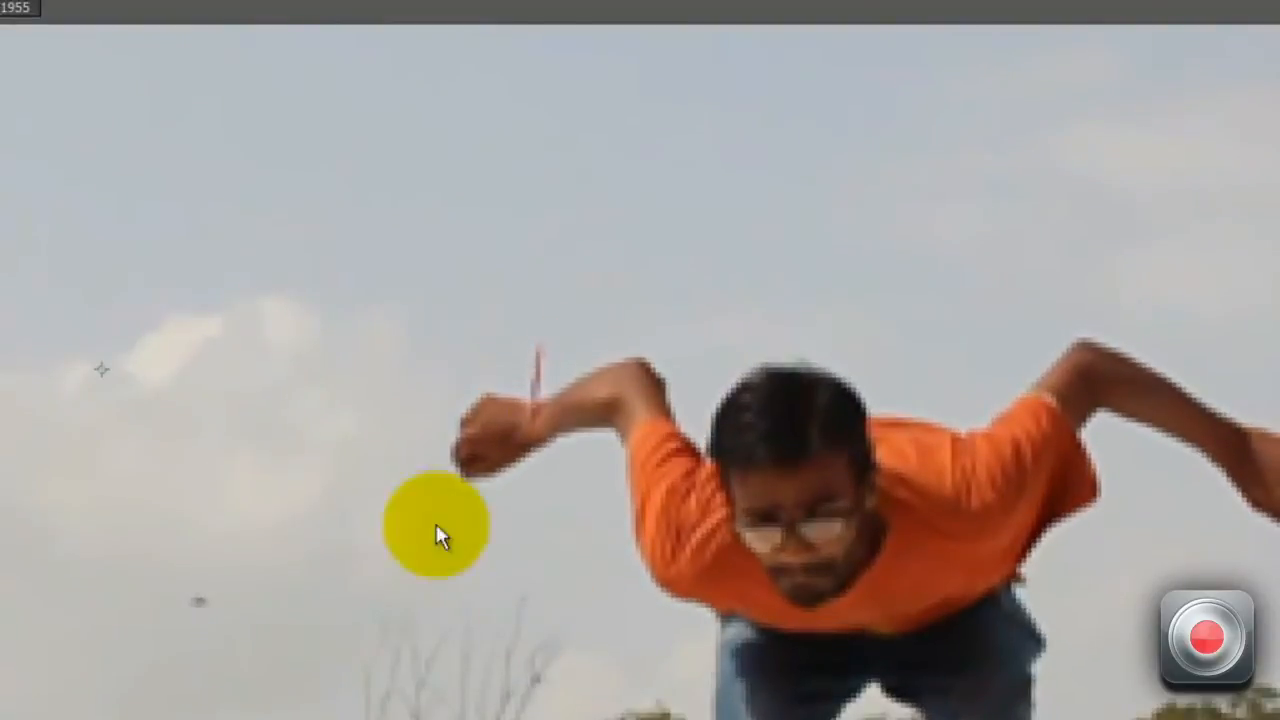
scroll(543, 512, "up", 1)
scroll(543, 512, "down", 1)
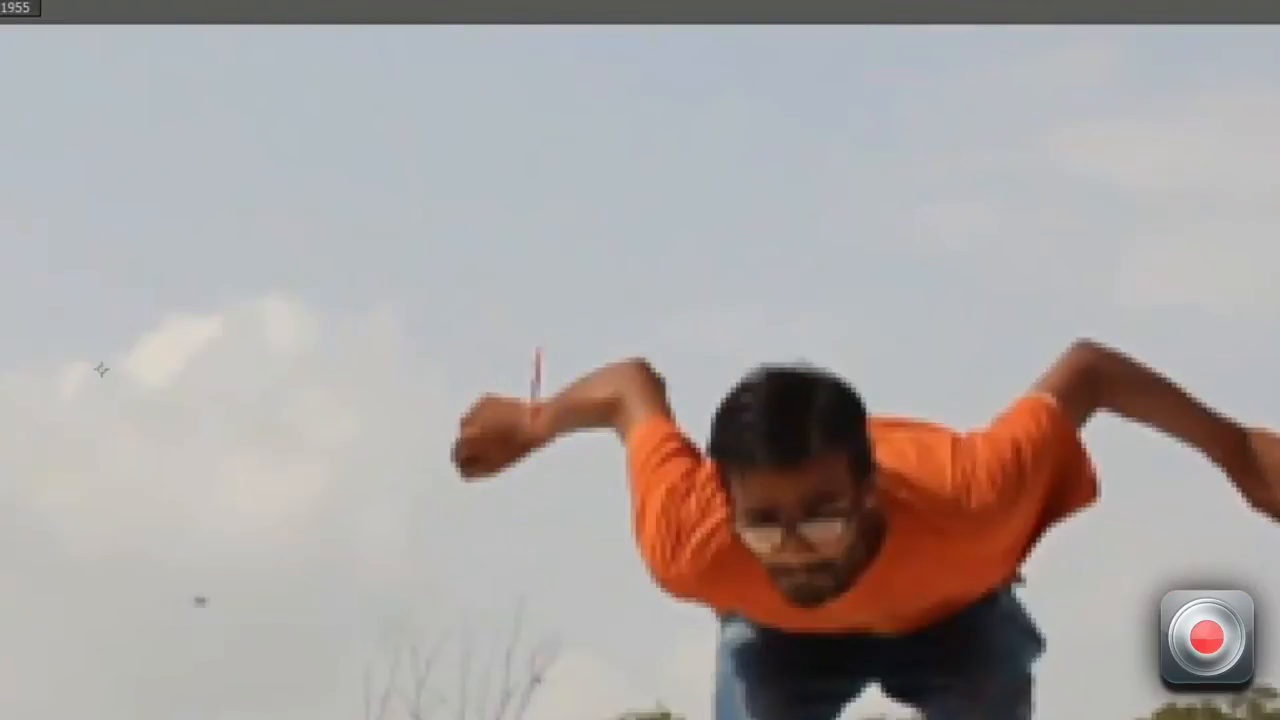
scroll(968, 467, "down", 1)
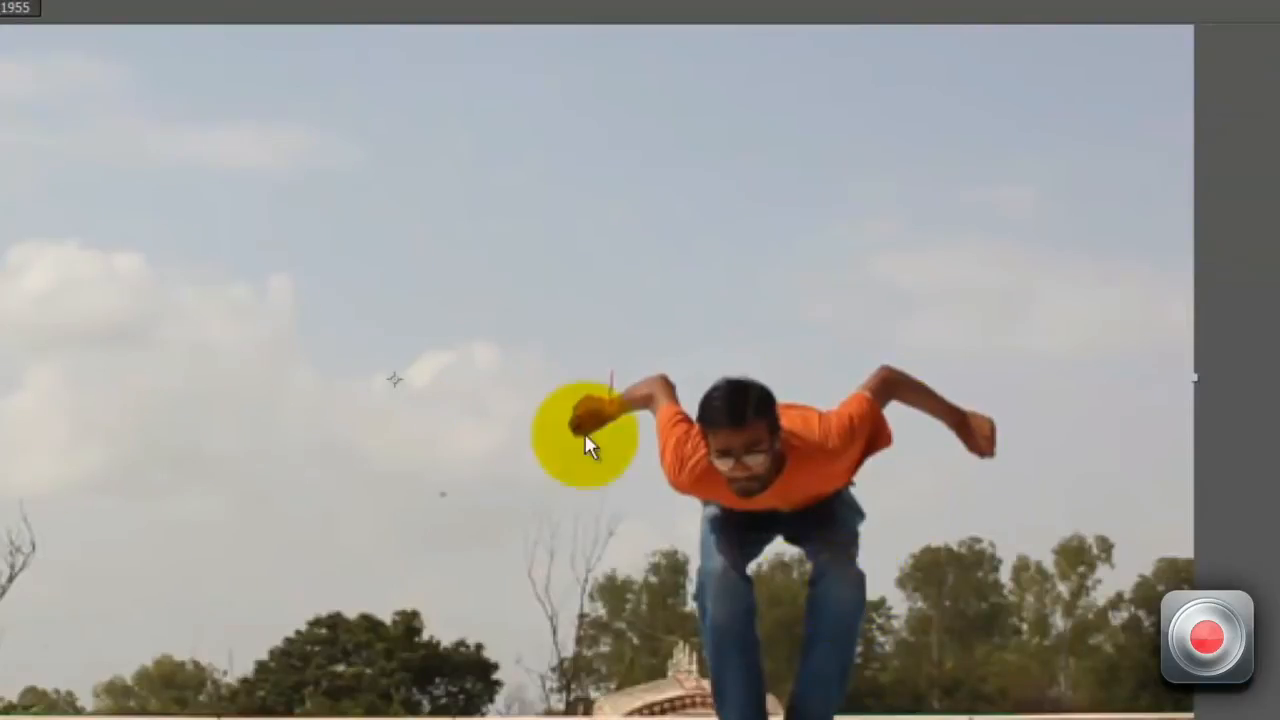
scroll(732, 498, "up", 1)
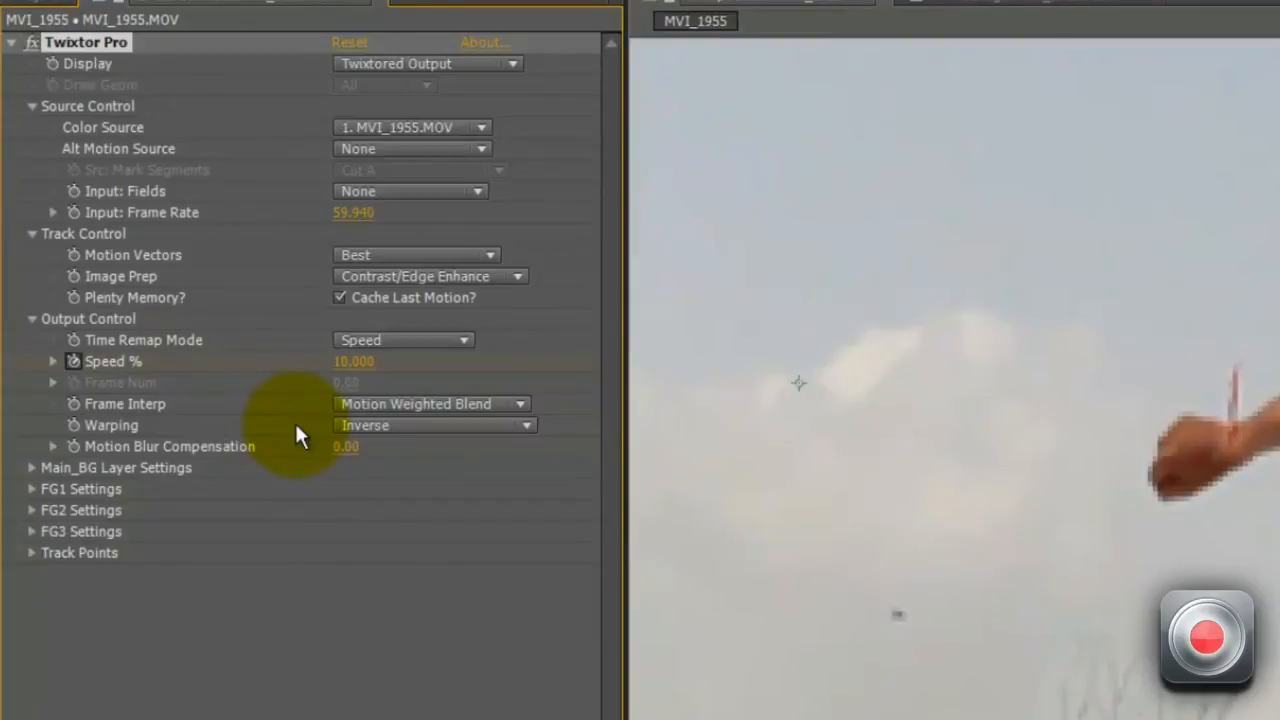
Step: Try Twixtor Pro's Warping on Inverse w/ Smart Blend, and set it back to Inverse
left_click(390, 428)
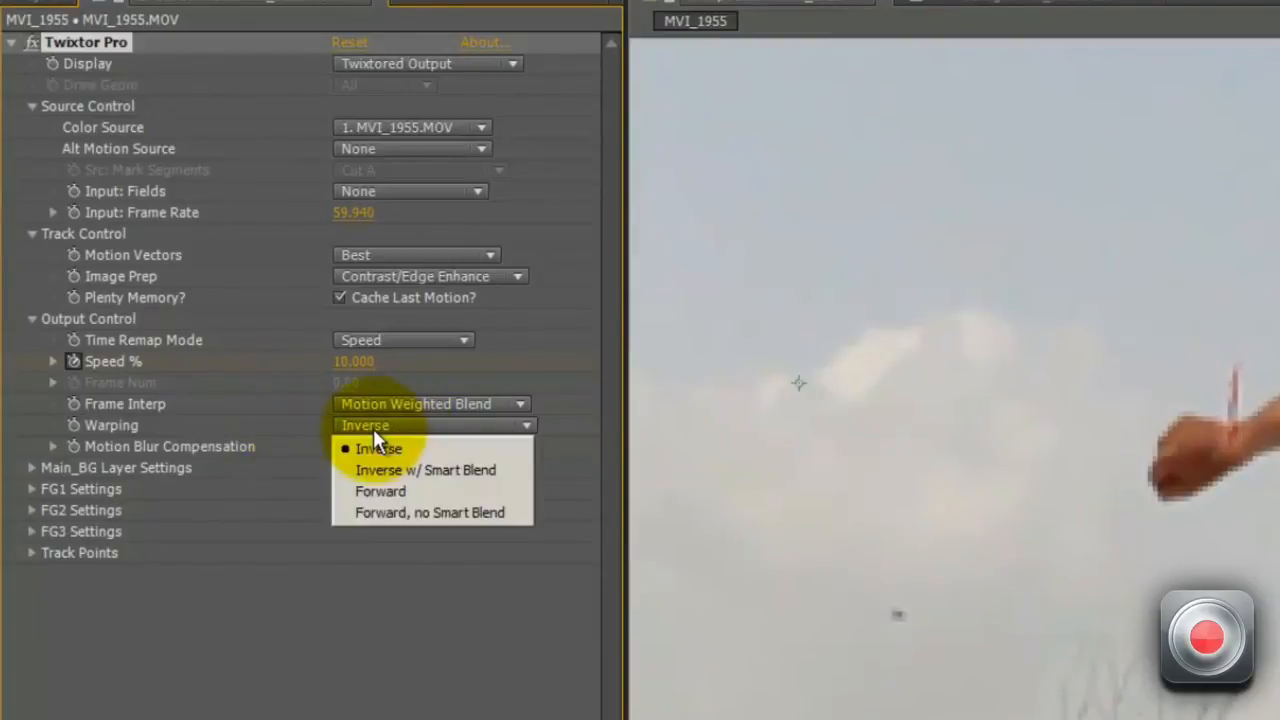
left_click(427, 469)
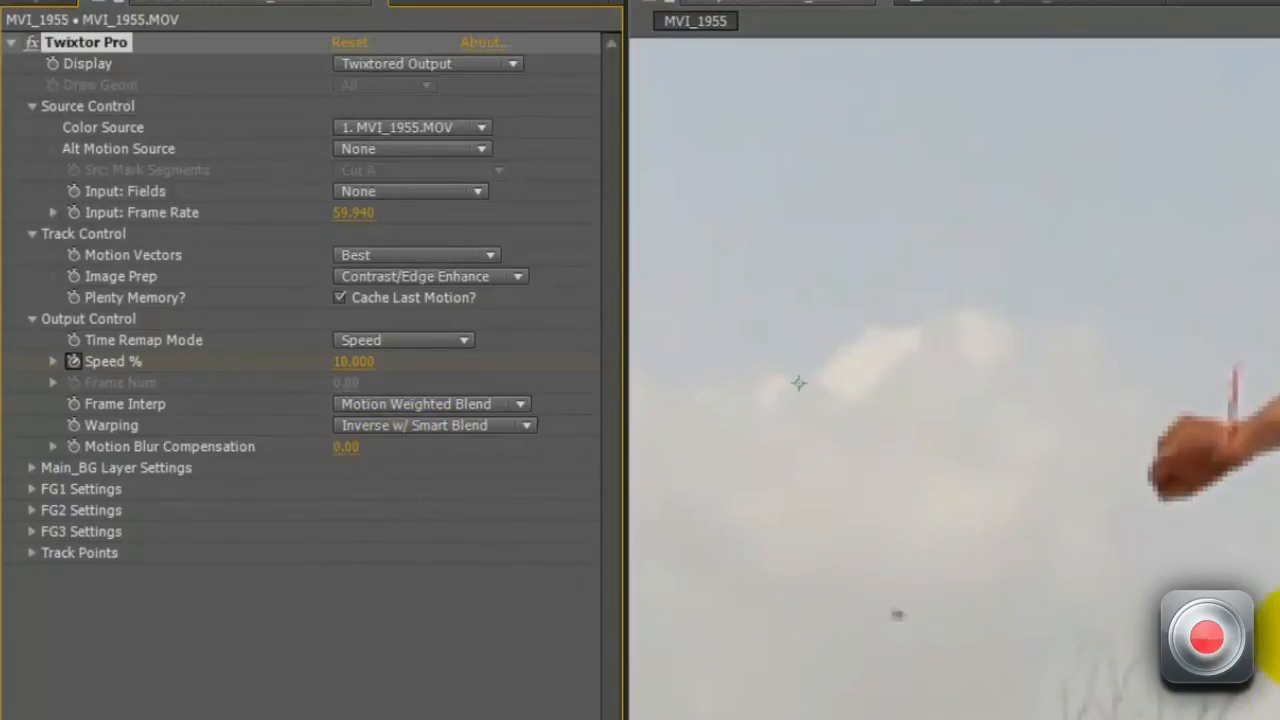
left_click(378, 428)
left_click(380, 442)
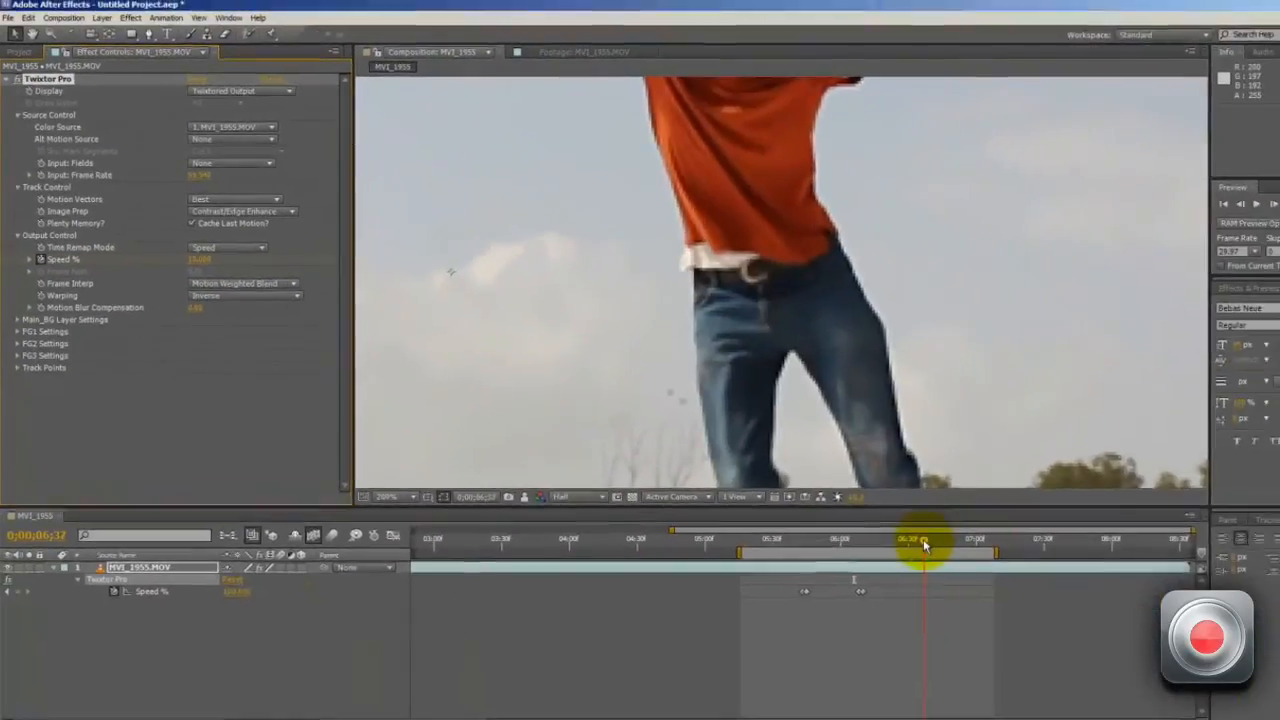
Step: Place the playhead at 0;00;06;29 and set the composition's preview resolution to Full
left_click_drag(923, 541, 904, 540)
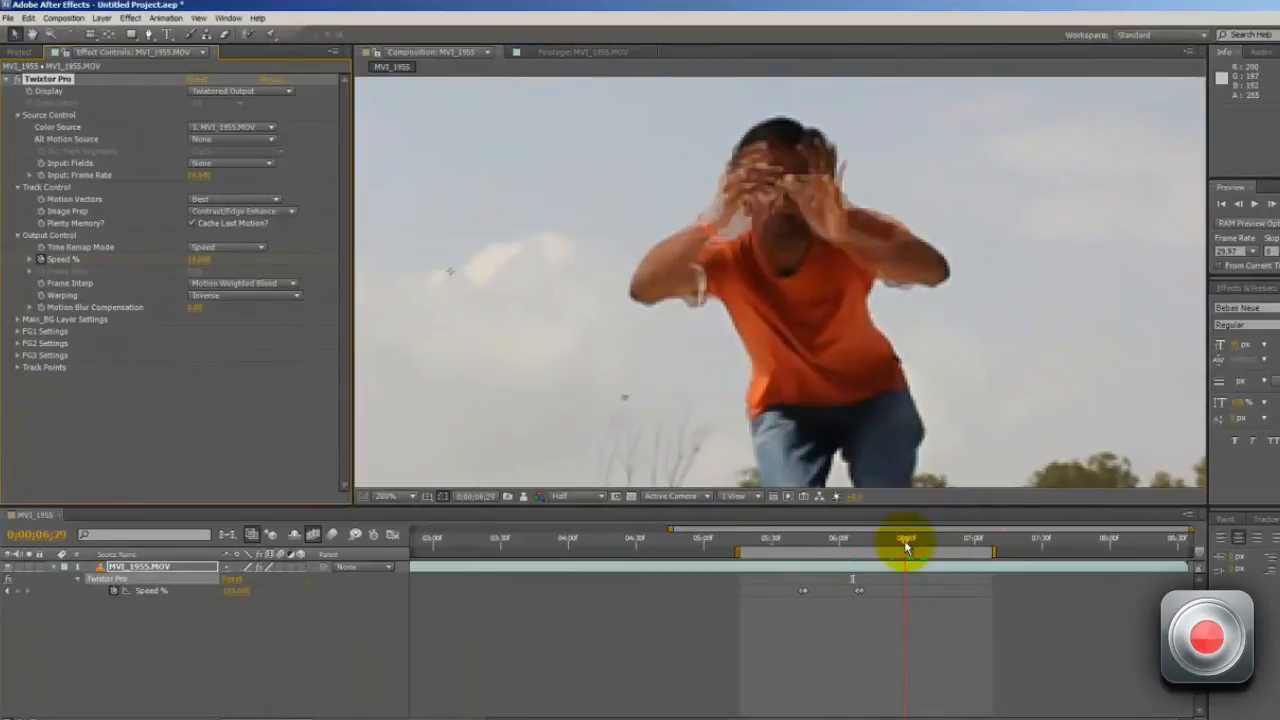
left_click(595, 496)
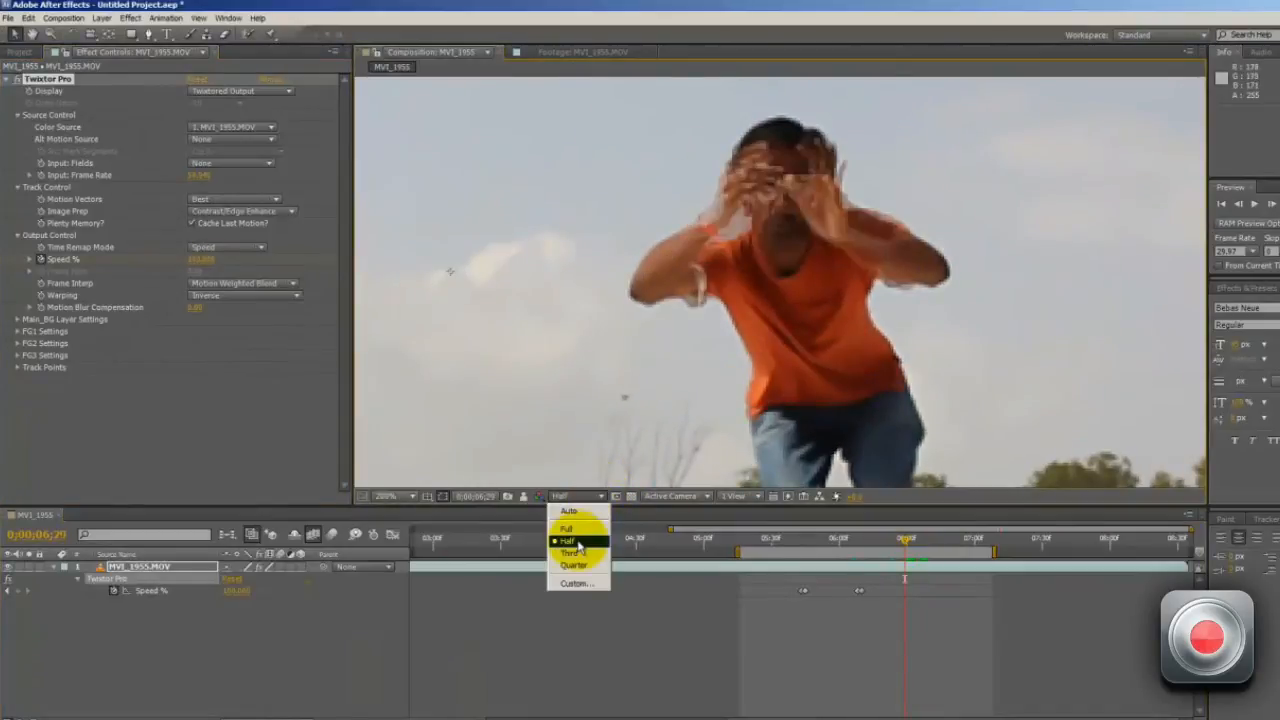
left_click(585, 530)
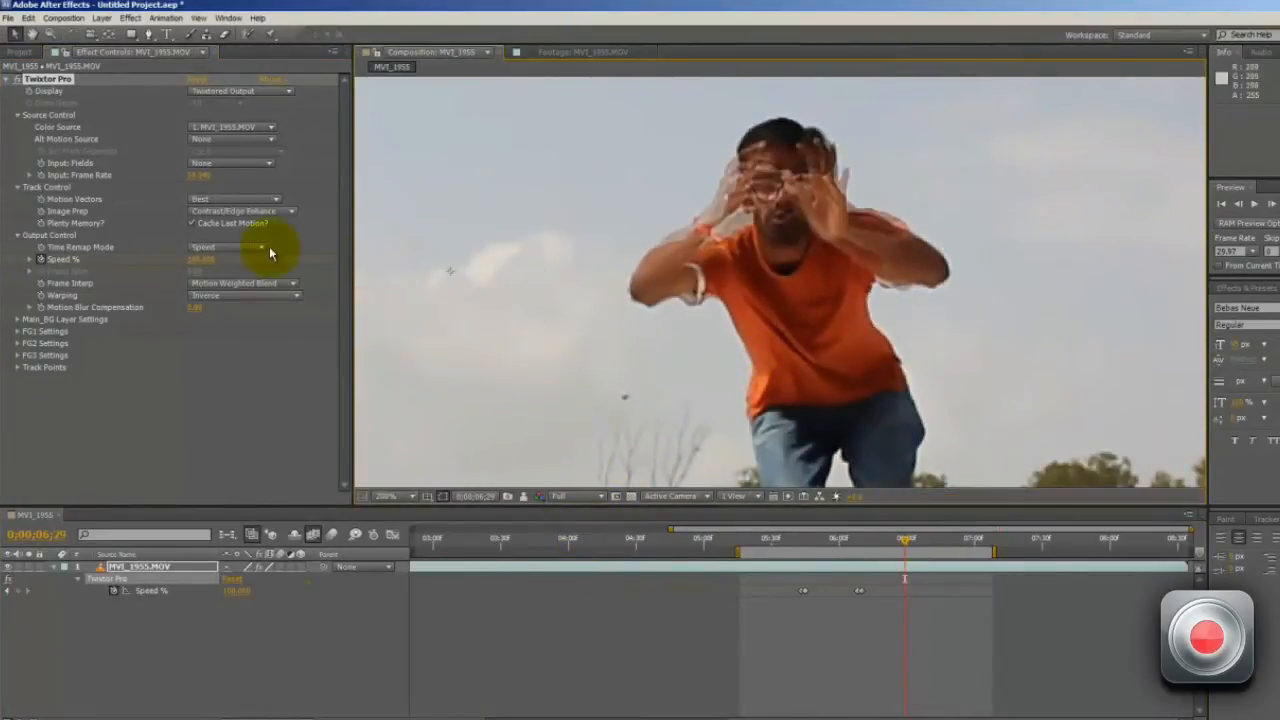
Step: Compare Frame Interp's Blend and Nearest options on the man's hands, and return it to Motion Weighted Blend
left_click(207, 286)
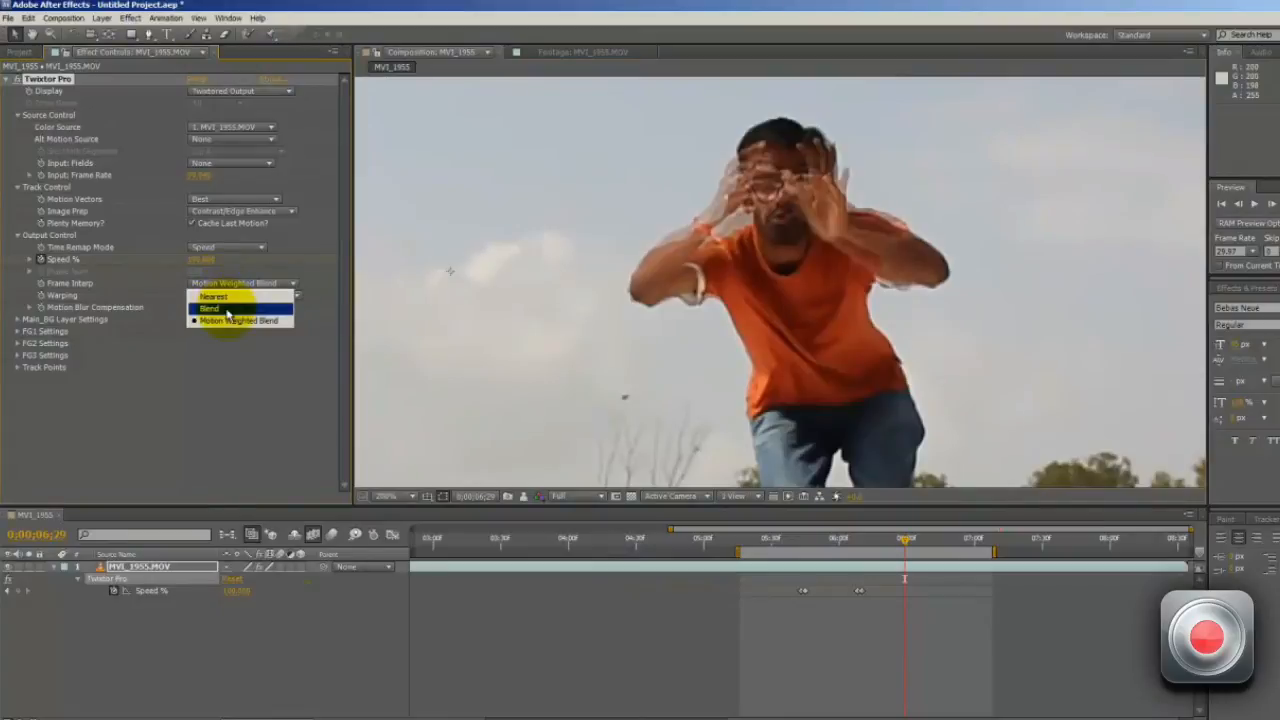
left_click(228, 310)
left_click(249, 290)
left_click(250, 297)
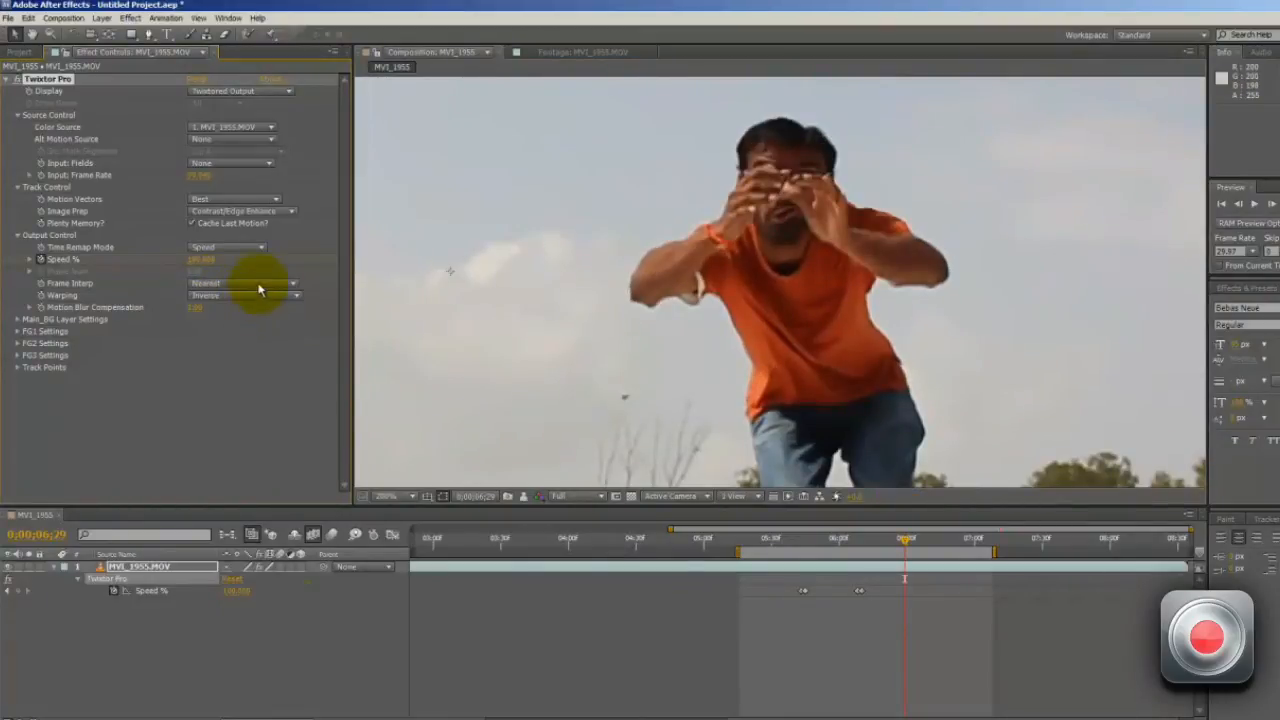
left_click(250, 285)
left_click(232, 317)
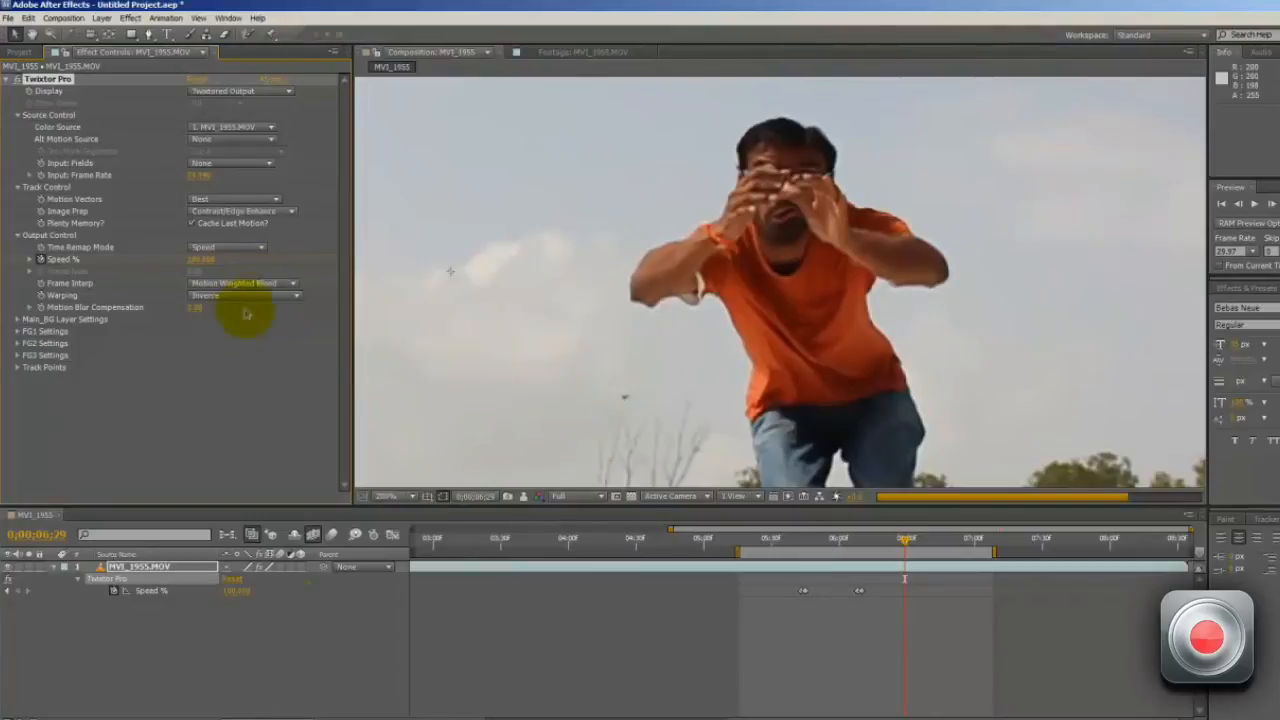
Step: Set Warping to Inverse w/ Smart Blend and inspect the man's arms and hands up close
left_click(265, 295)
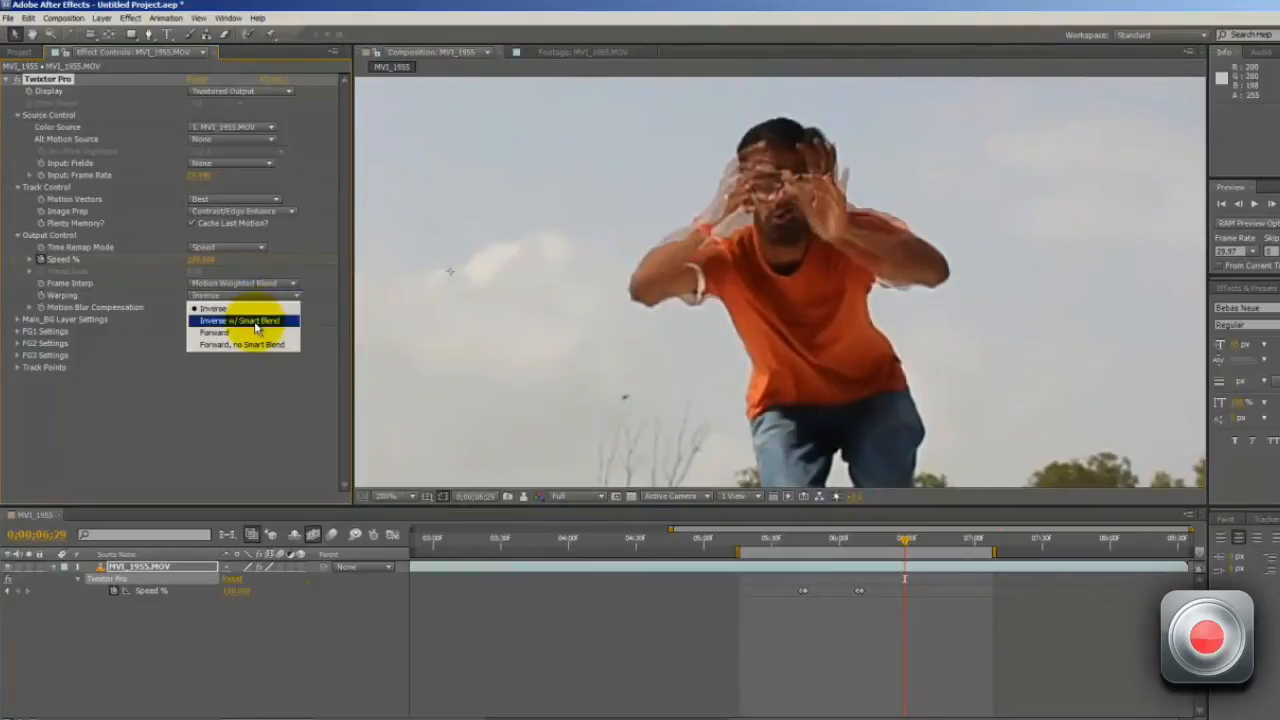
left_click(255, 322)
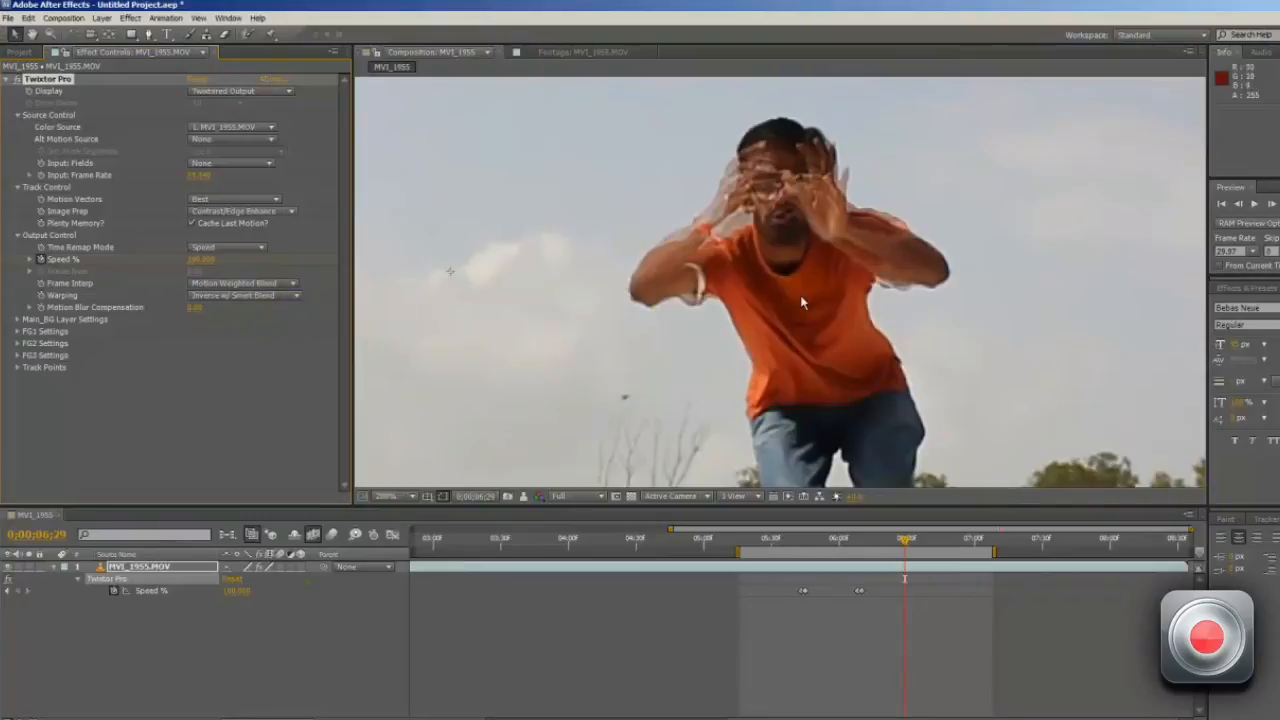
scroll(800, 295, "up", 2)
scroll(1037, 294, "down", 1)
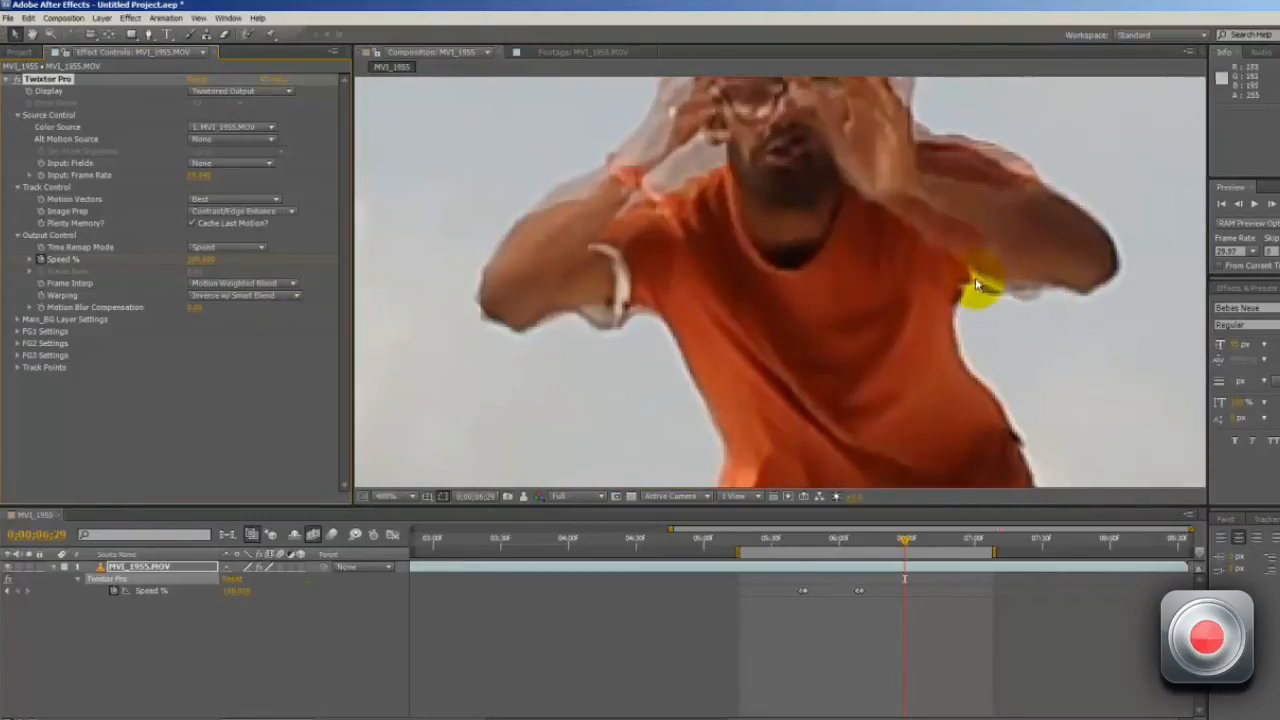
scroll(980, 275, "down", 2)
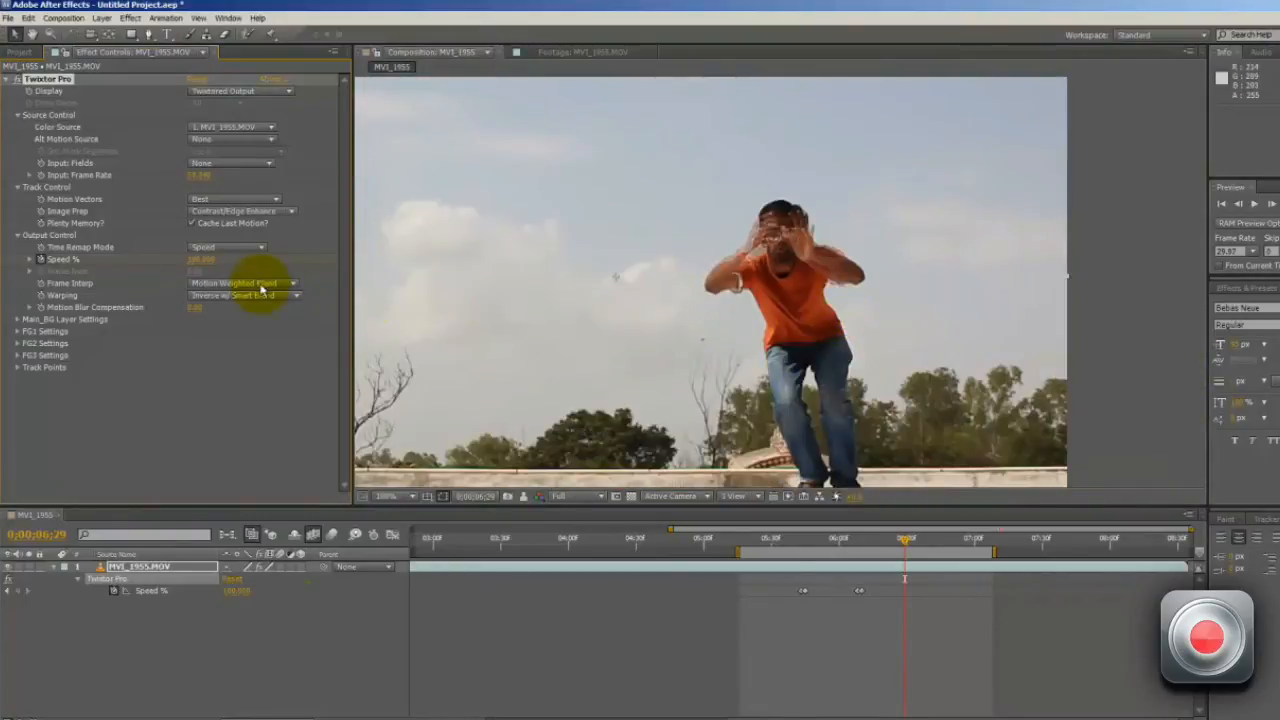
Step: Set Twixtor Pro's Warping to Forward and check the whole frame
left_click(256, 298)
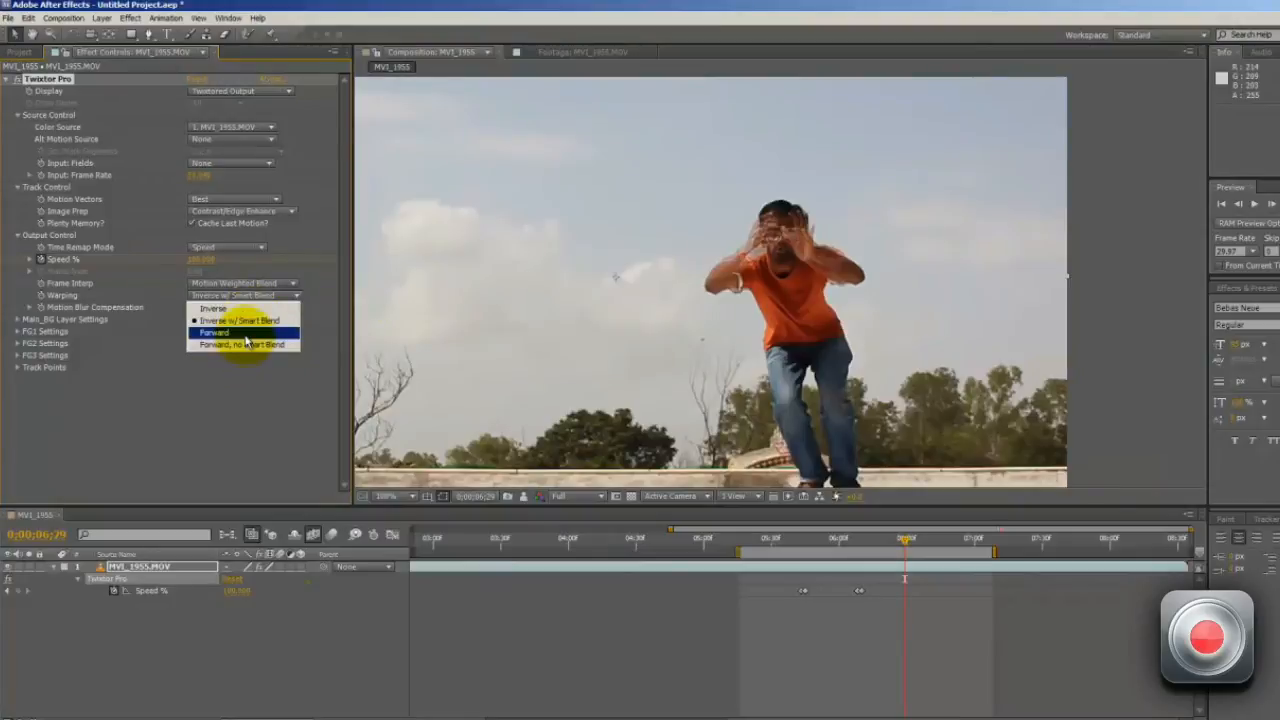
left_click(245, 335)
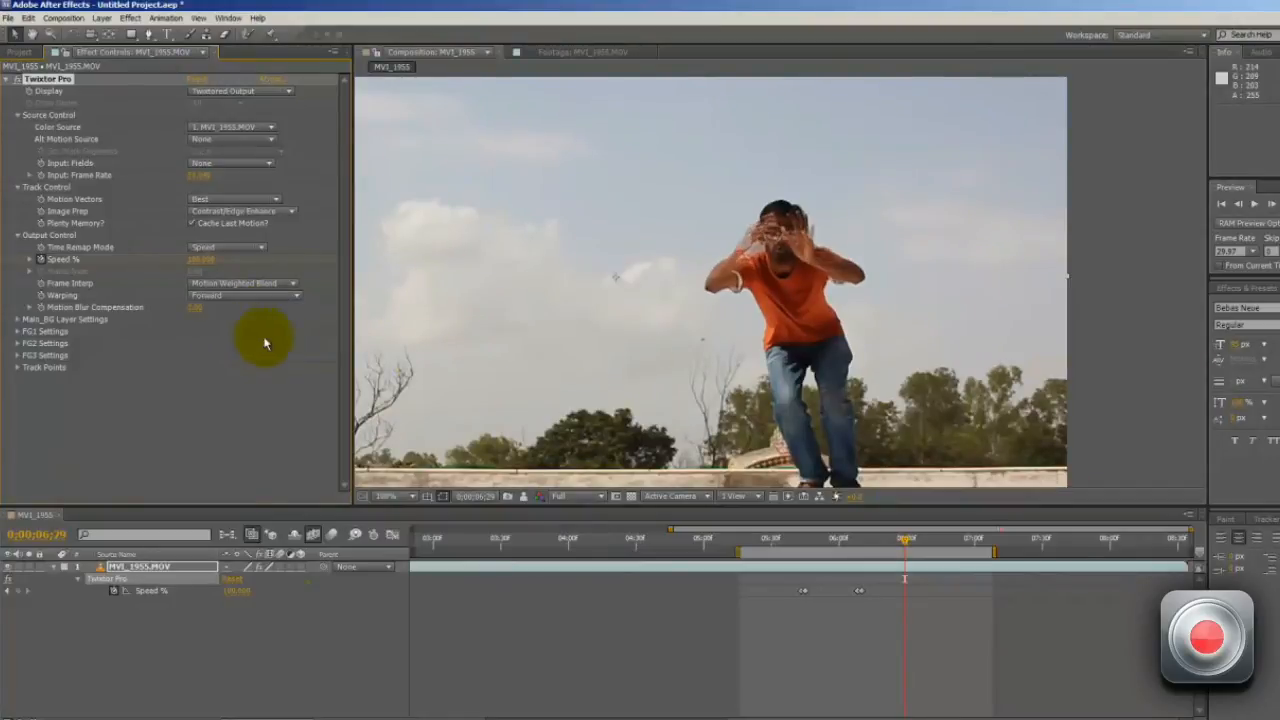
scroll(634, 343, "down", 2)
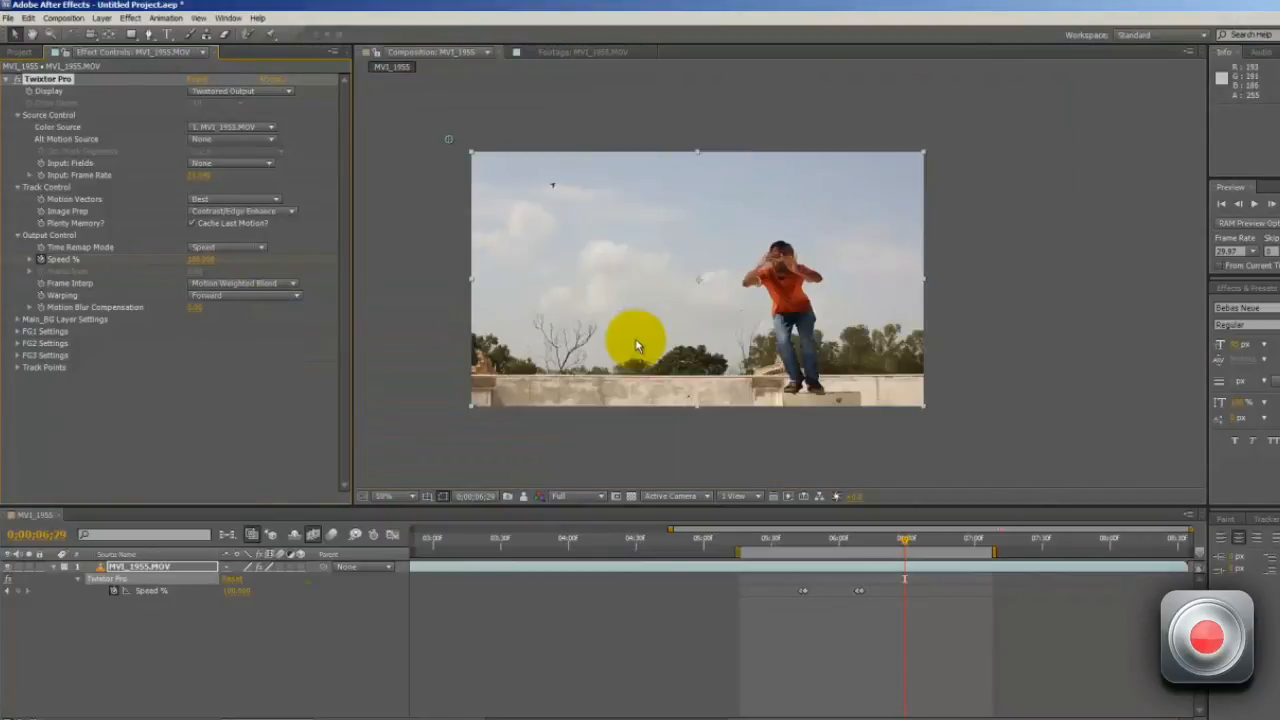
Step: Try moving a Twixtor Pro track point onto the man and past the frame's right edge, and undo the move
left_click_drag(450, 138, 797, 313)
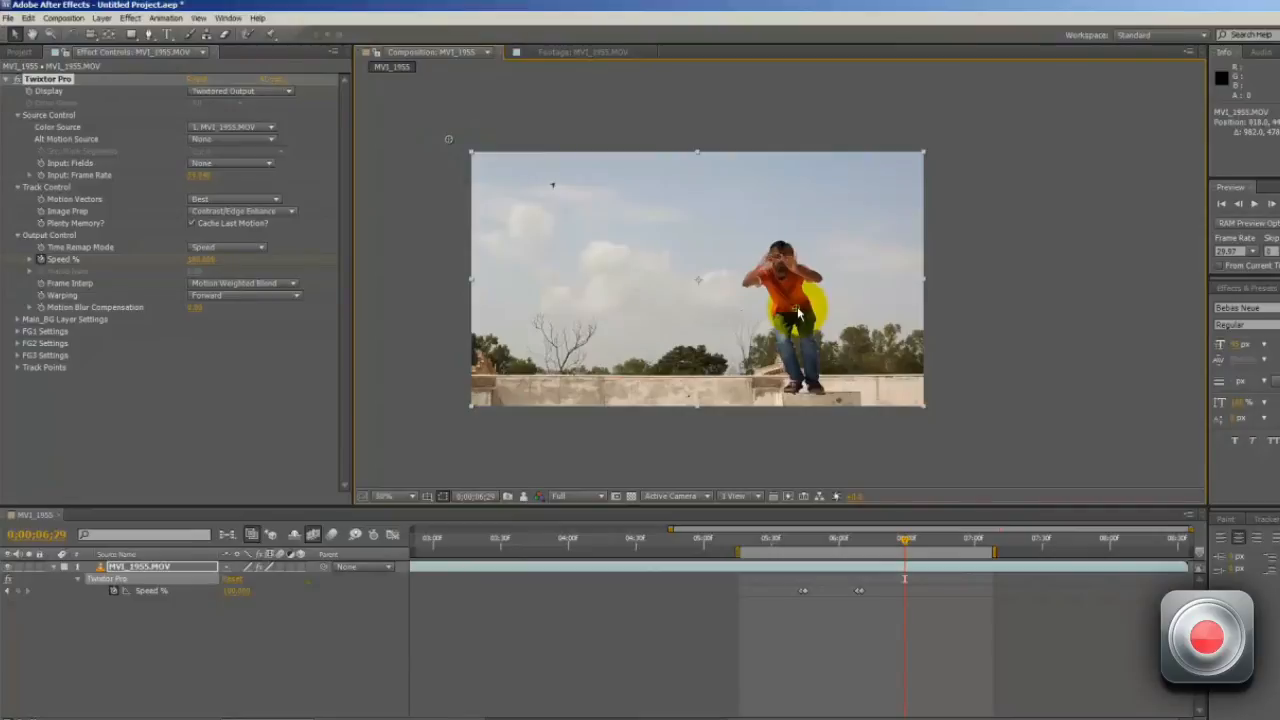
left_click_drag(797, 313, 936, 266)
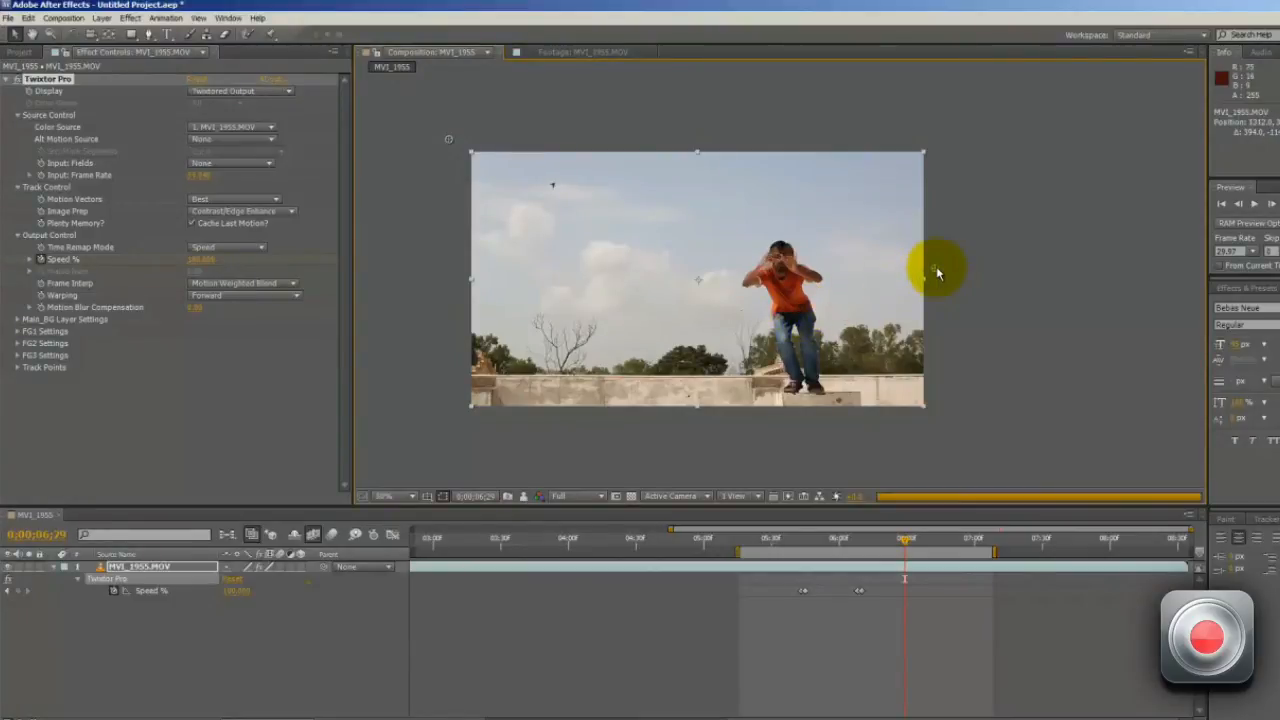
scroll(842, 309, "up", 1)
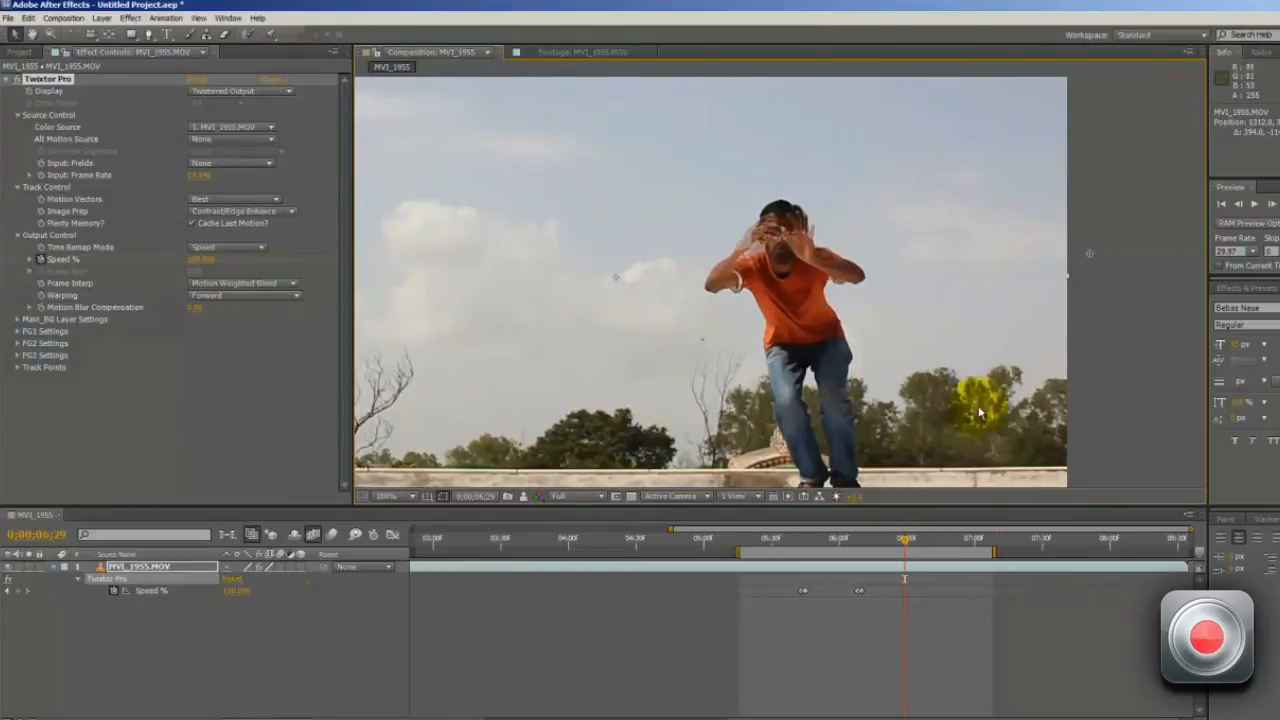
key("ctrl+z")
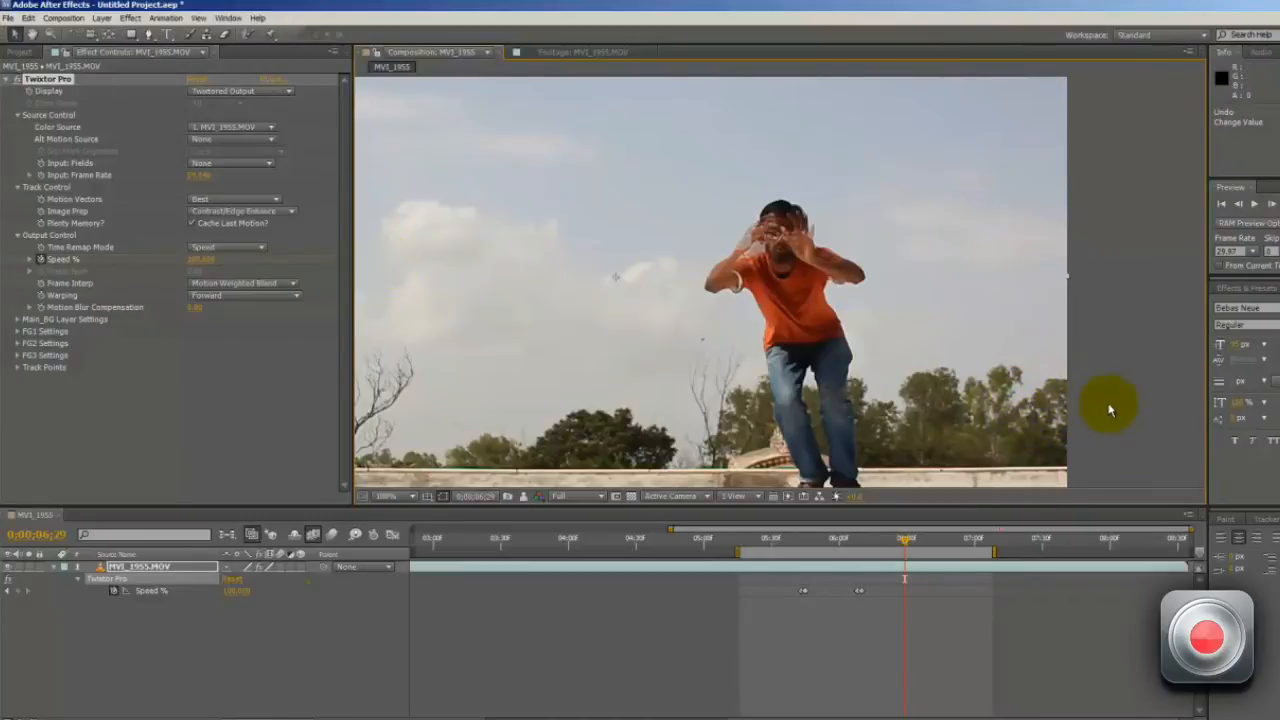
Step: Set Warping to Forward, no Smart Blend and inspect the trees along the frame's right edge up close
left_click(251, 295)
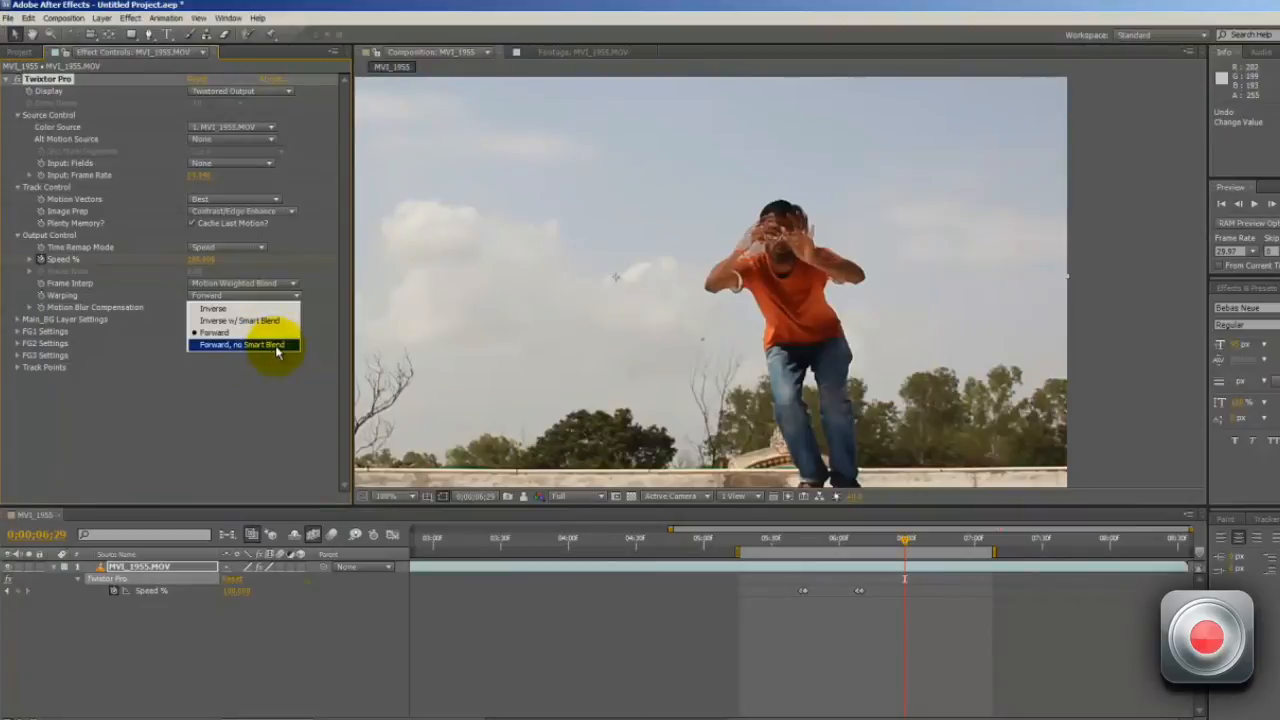
left_click(270, 344)
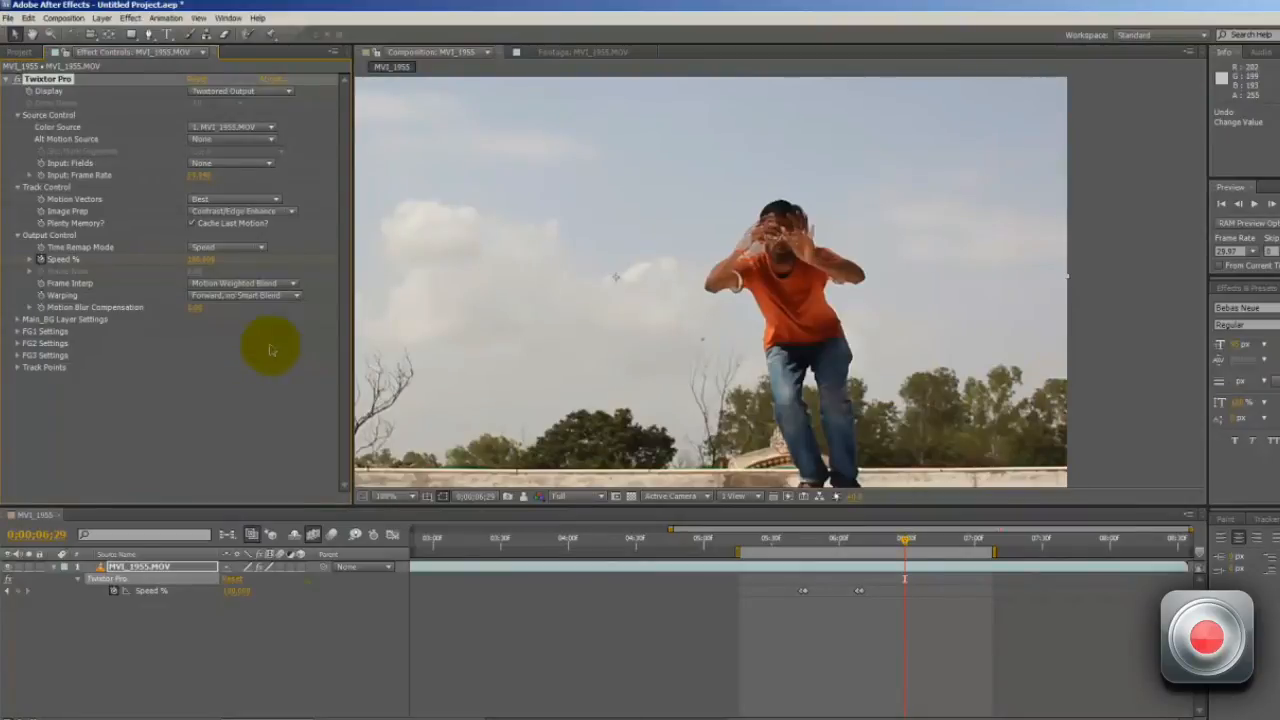
left_click_drag(964, 392, 740, 311)
scroll(740, 311, "up", 2)
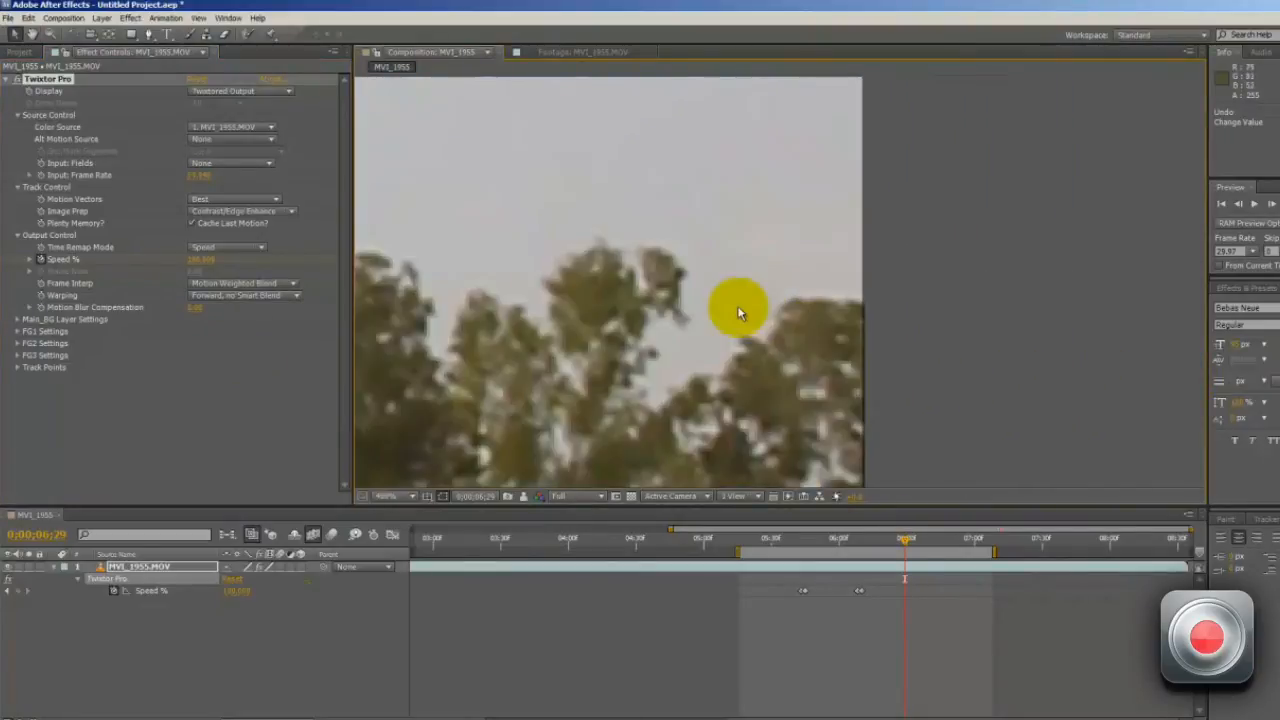
left_click_drag(793, 422, 746, 341)
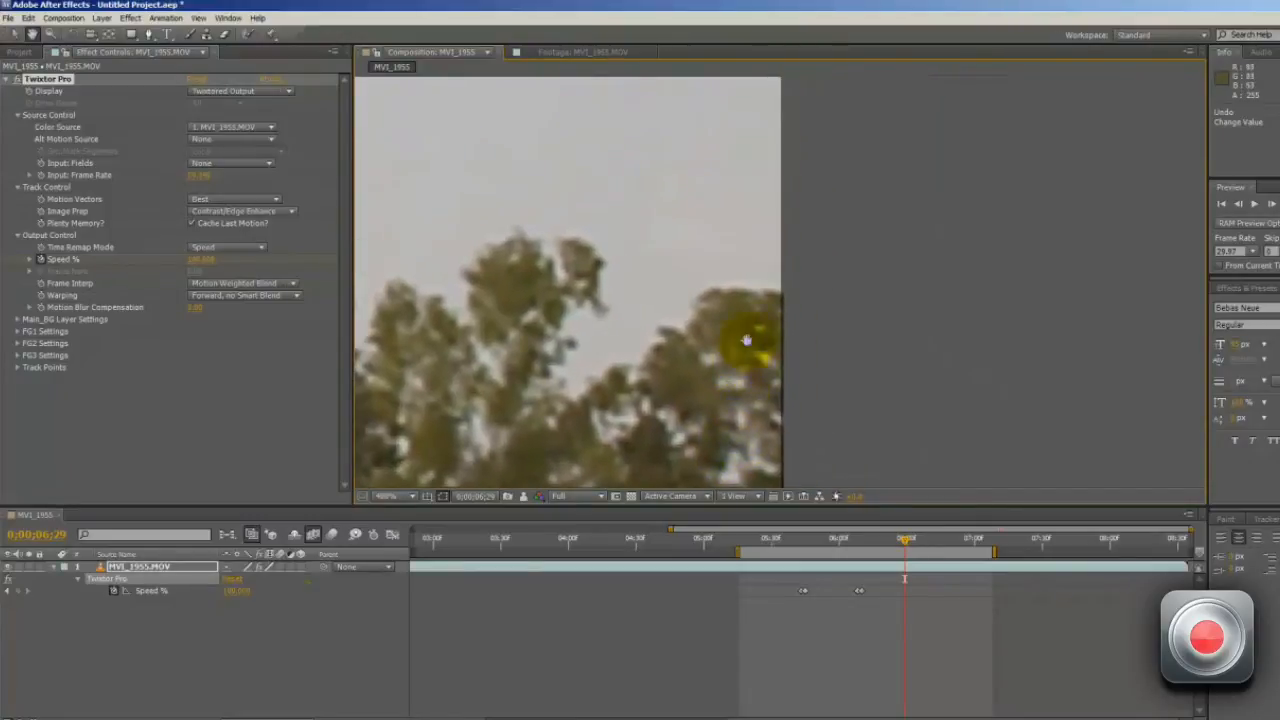
Step: Check the trees and wall along the frame's right edge, and set Twixtor Pro's Warping to Inverse w/ Smart Blend
left_click_drag(774, 442, 772, 298)
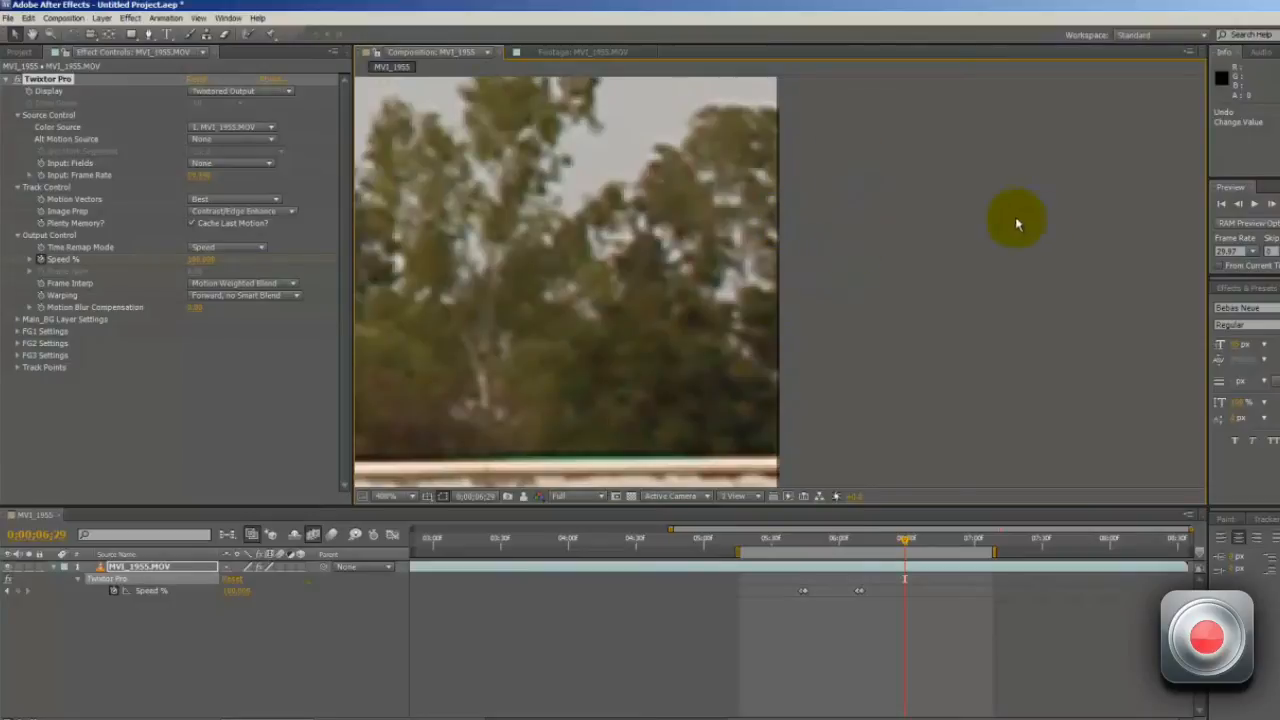
scroll(688, 290, "down", 2)
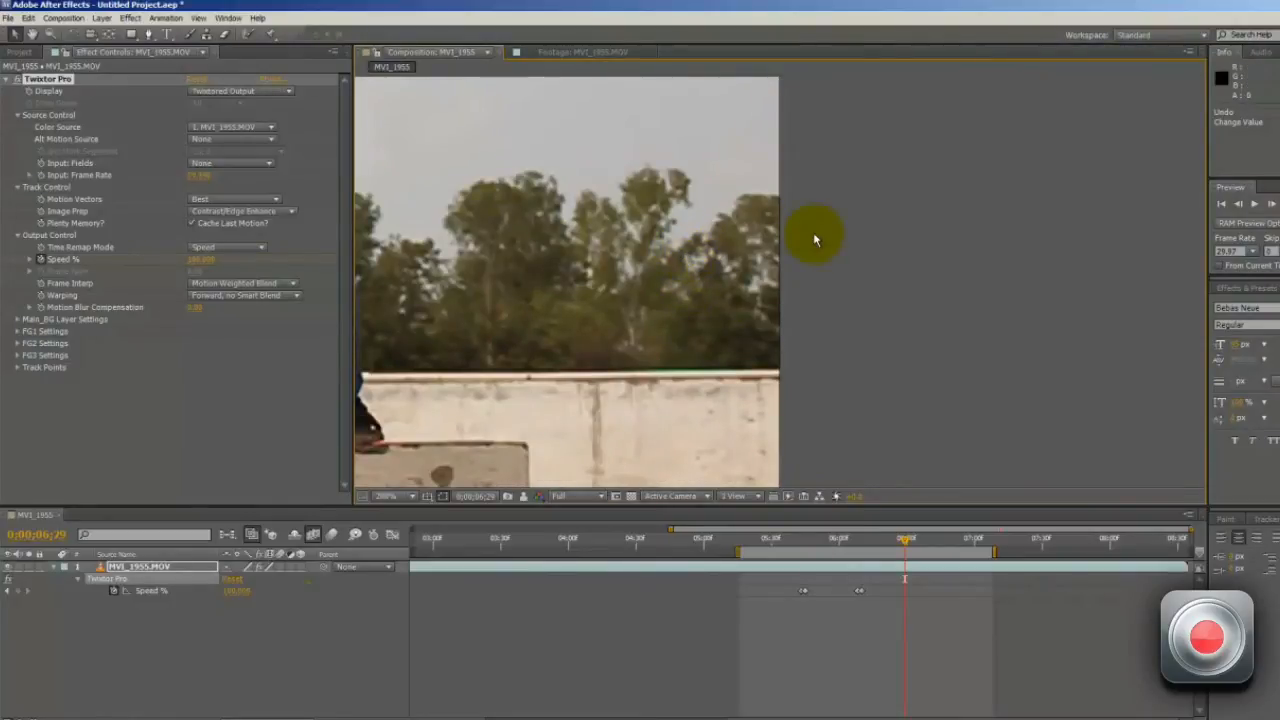
scroll(811, 234, "down", 1)
left_click_drag(757, 223, 752, 287)
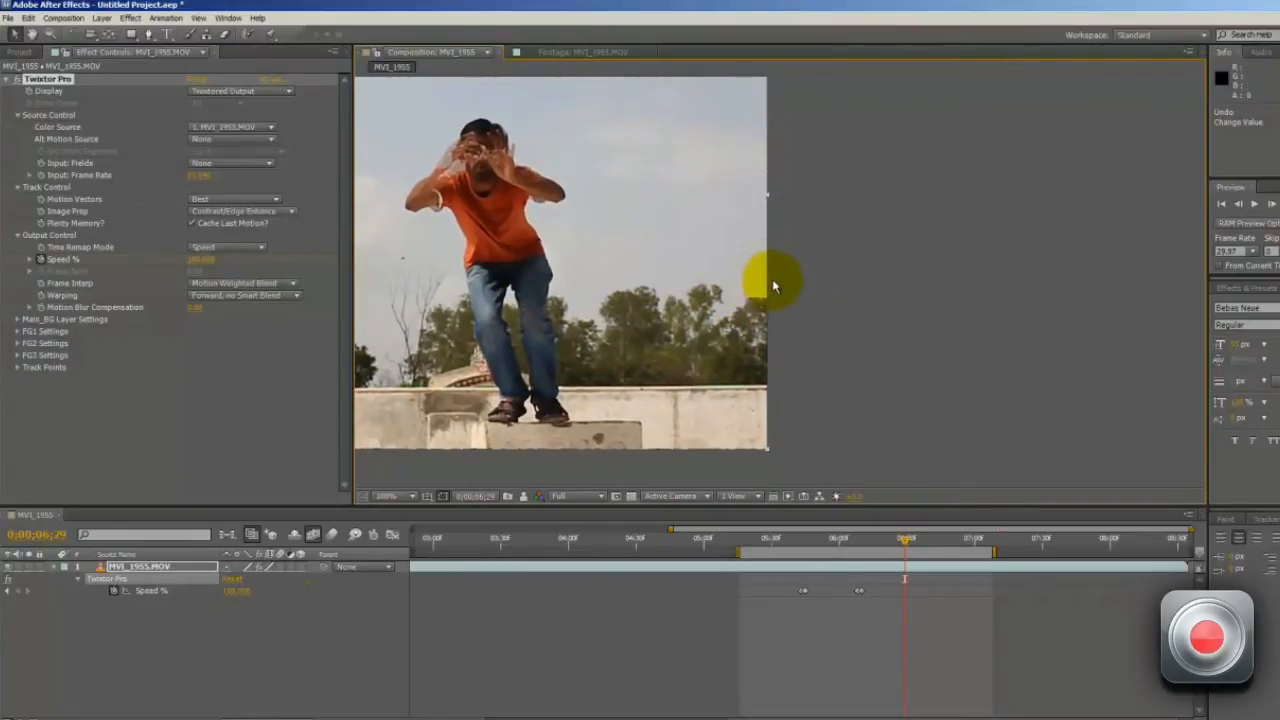
left_click(238, 297)
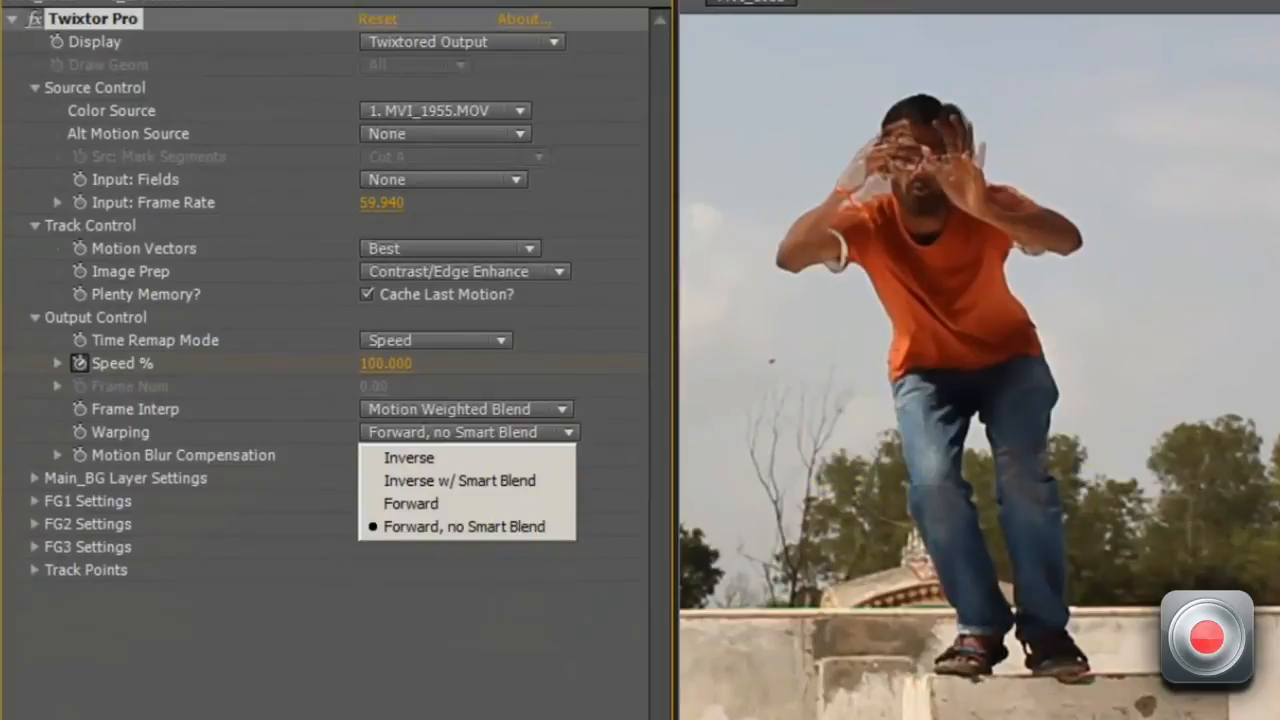
left_click(468, 481)
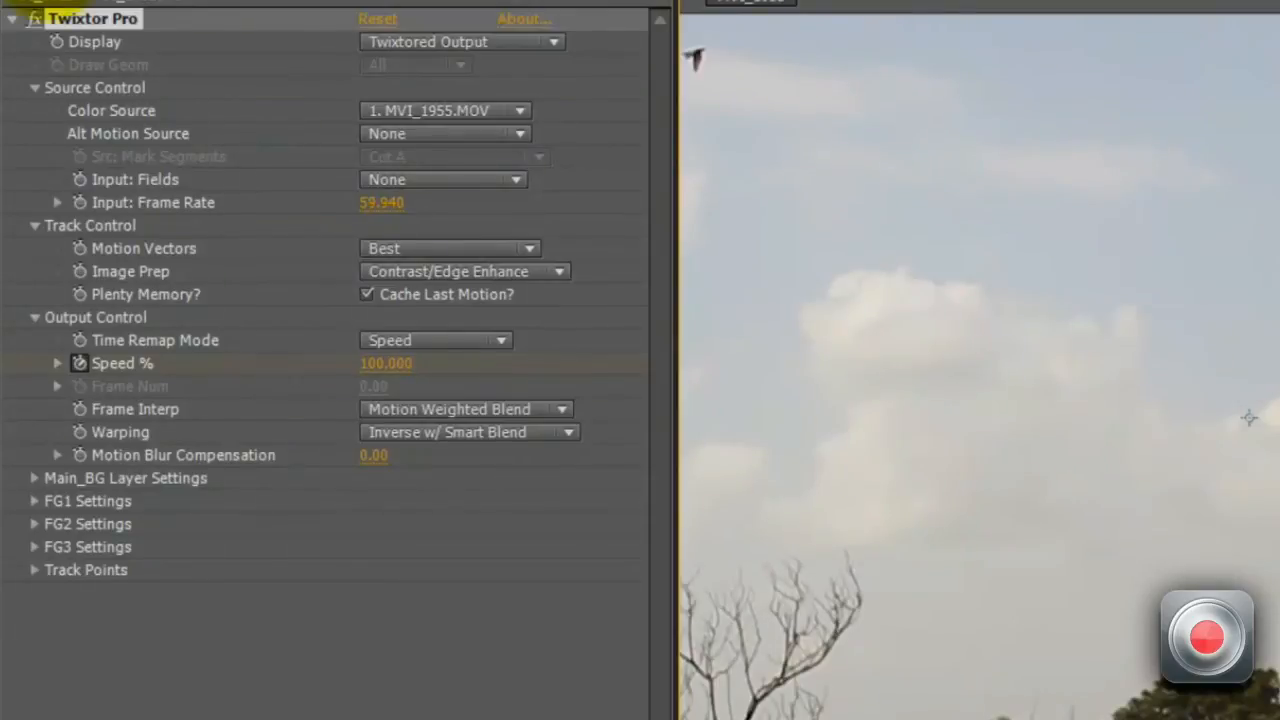
Step: Open the original MVI_1955.MOV footage and play it from the start through the jump
left_click(50, 1)
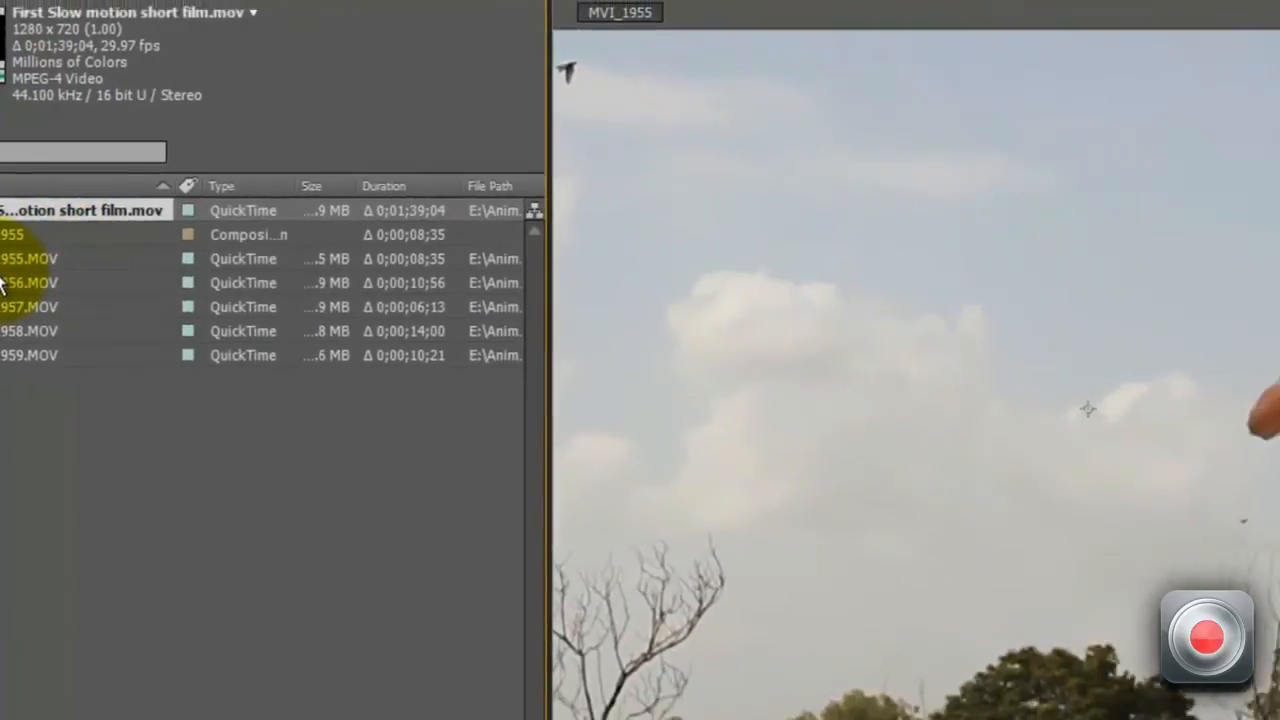
double_click(8, 260)
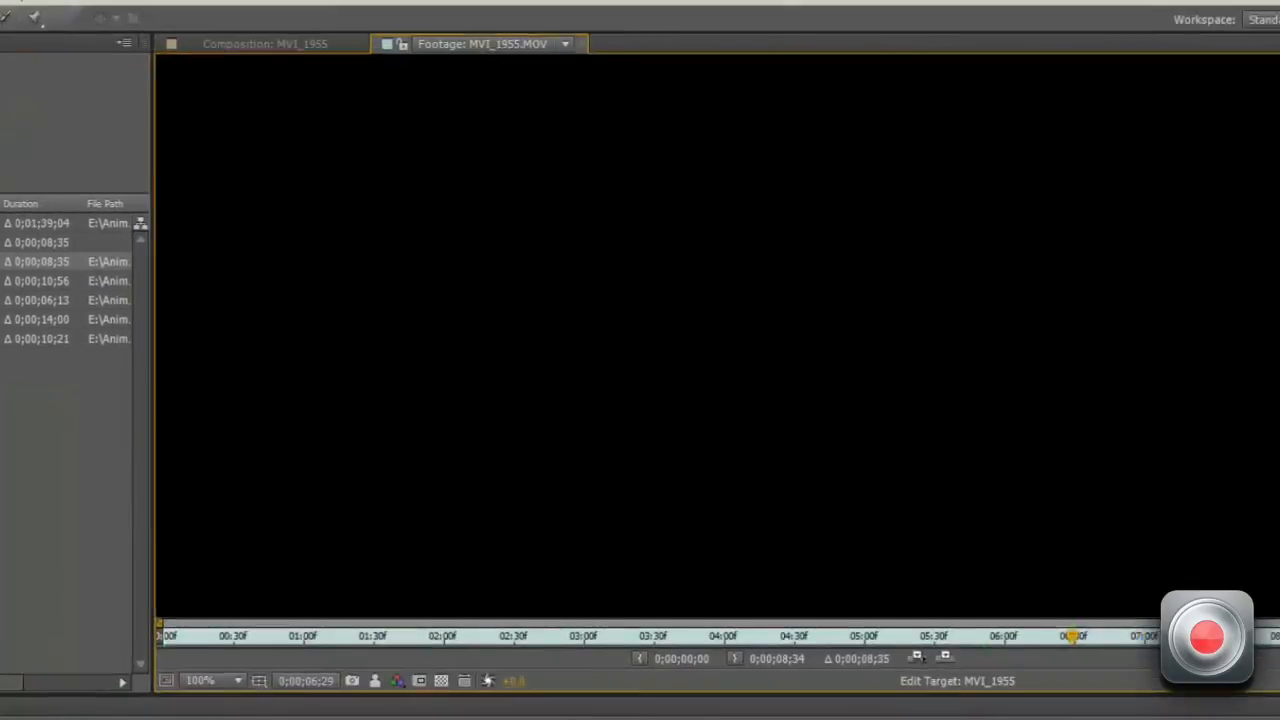
left_click_drag(564, 628, 120, 636)
key("space")
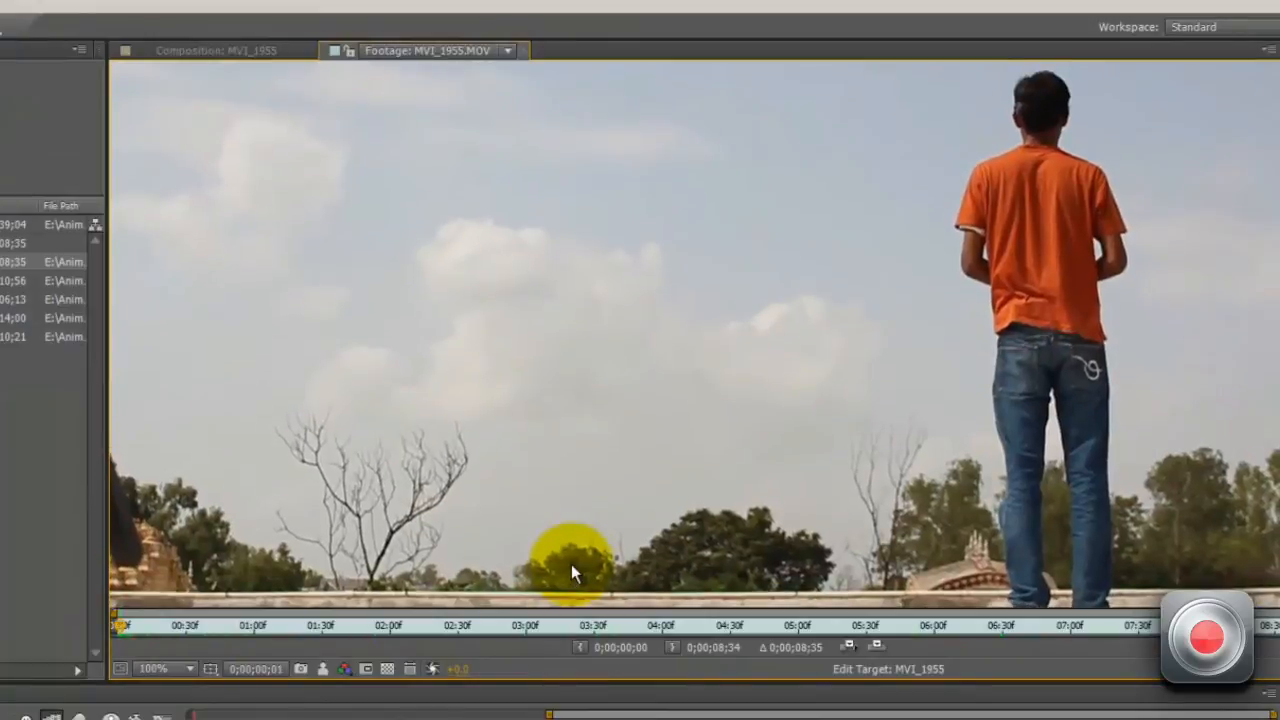
mouse_move(668, 630)
left_mouse_down()
mouse_move(641, 630)
mouse_move(845, 637)
left_mouse_up()
key("space")
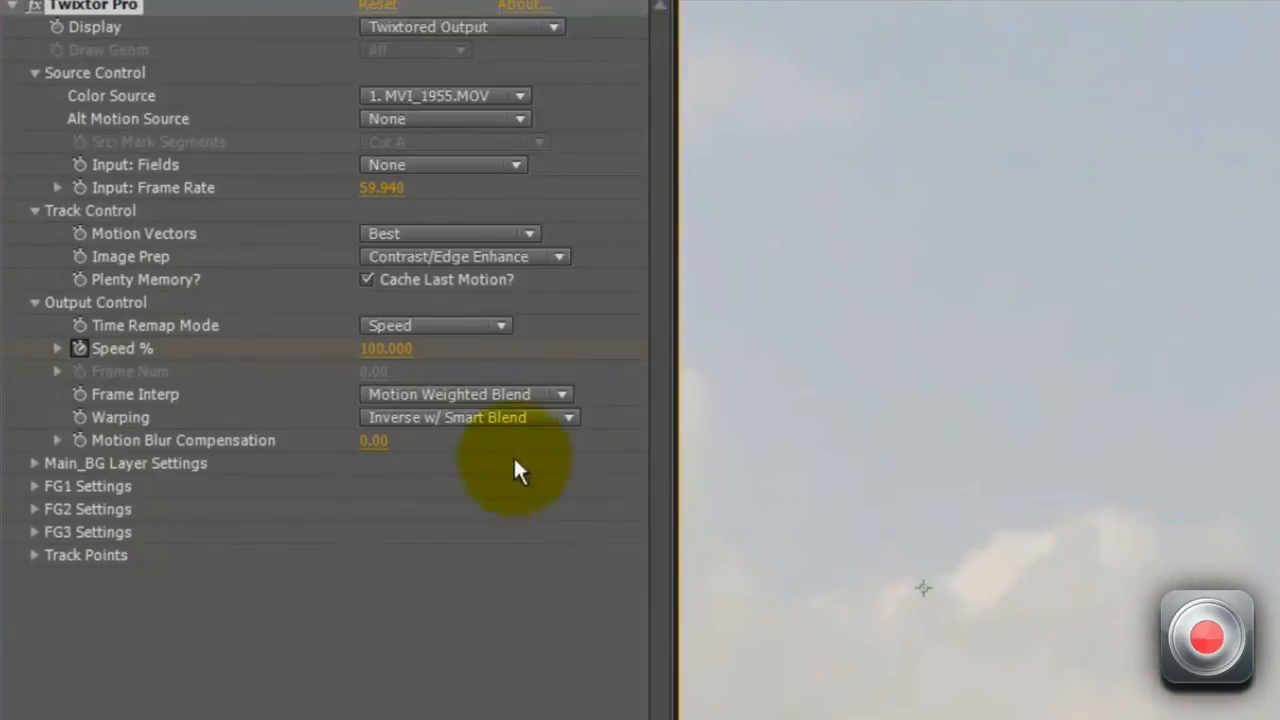
Step: Expand Main_BG Layer Settings, go to 0;00;05;57 and set Main_BG Sensitivity to 0
left_click(36, 461)
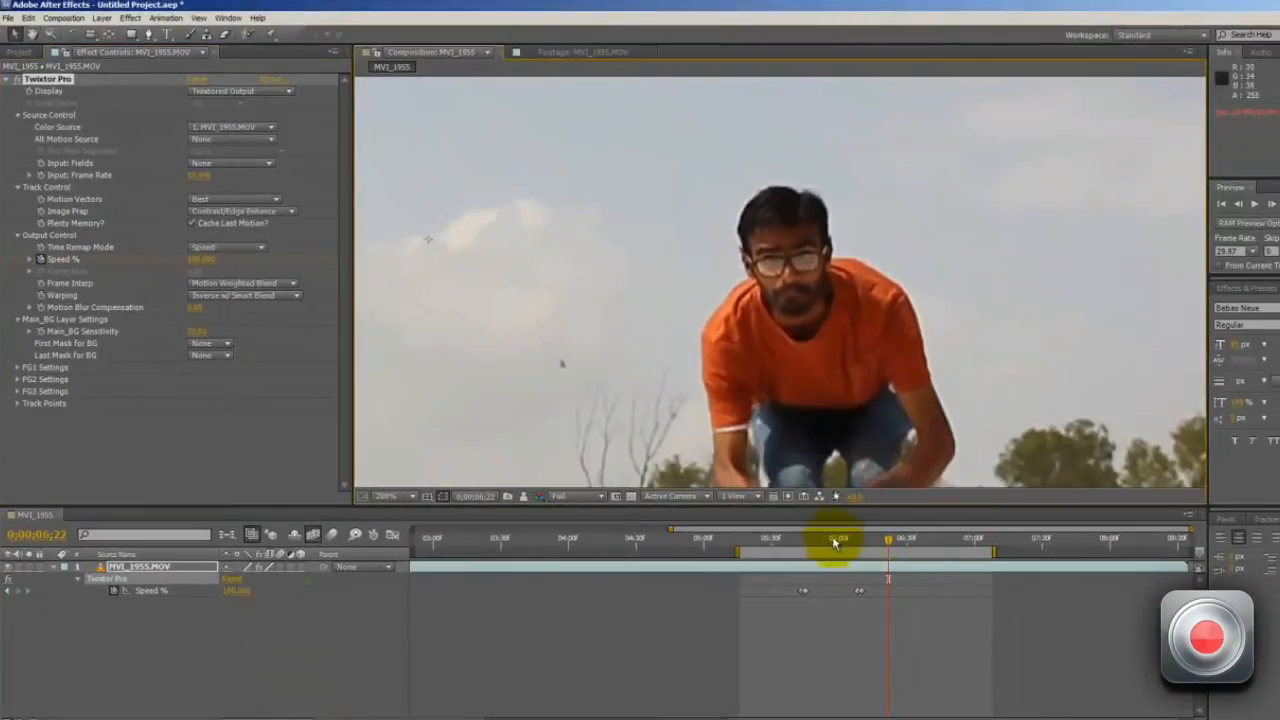
left_click(838, 538)
left_click_drag(838, 540, 833, 538)
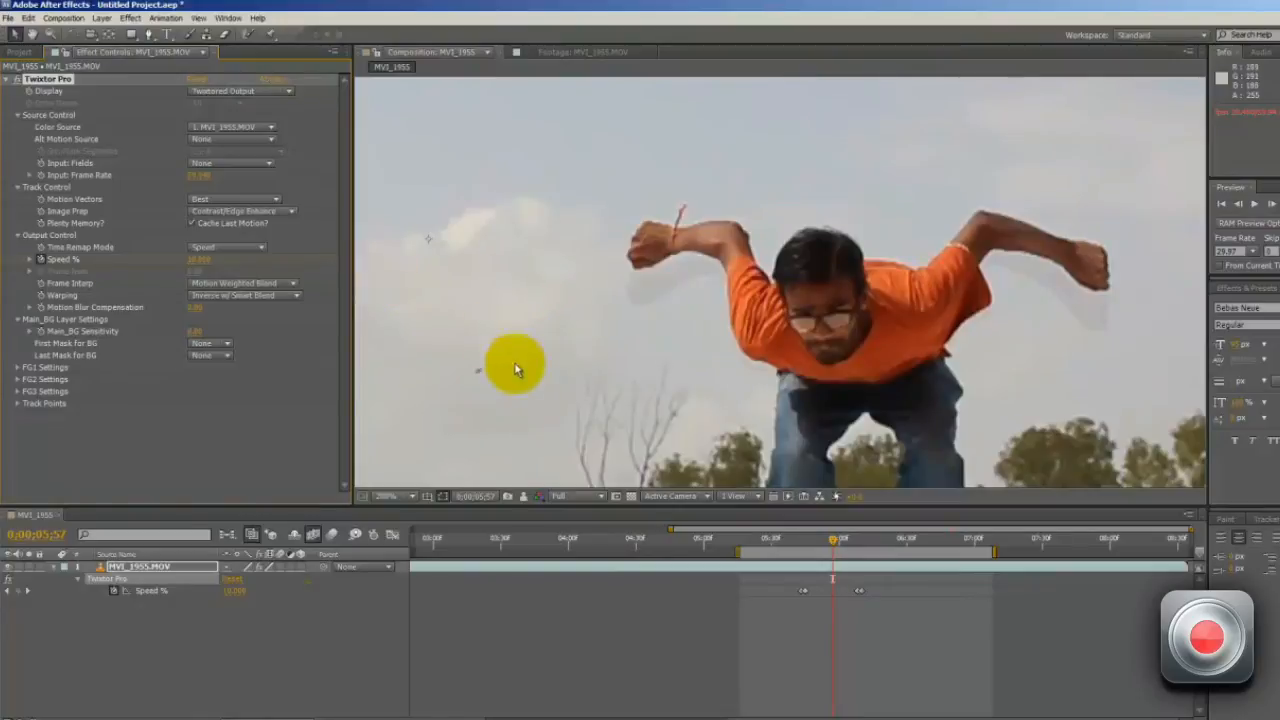
Step: Preview the jump and scrub through the slow-motion section, examining the man's head and arms for ghosting
key("KP_0")
scroll(858, 378, "down", 2)
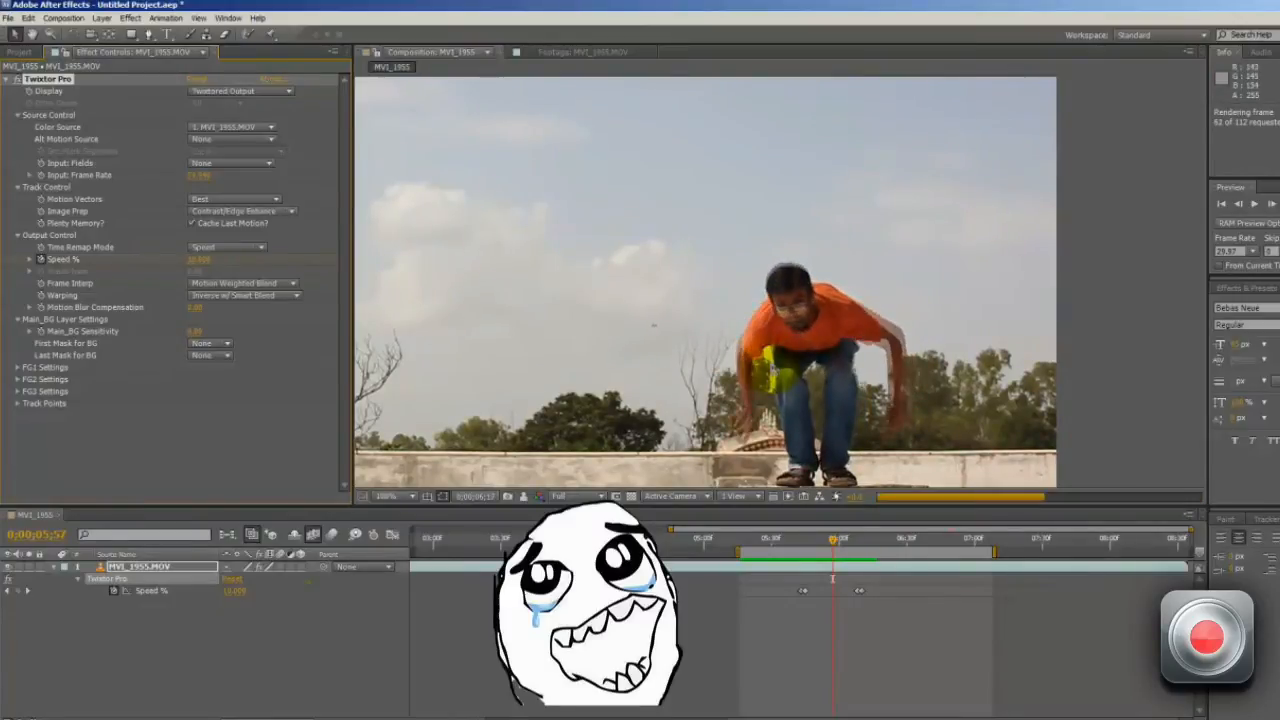
key("space")
left_click_drag(800, 536, 834, 542)
scroll(781, 378, "up", 1)
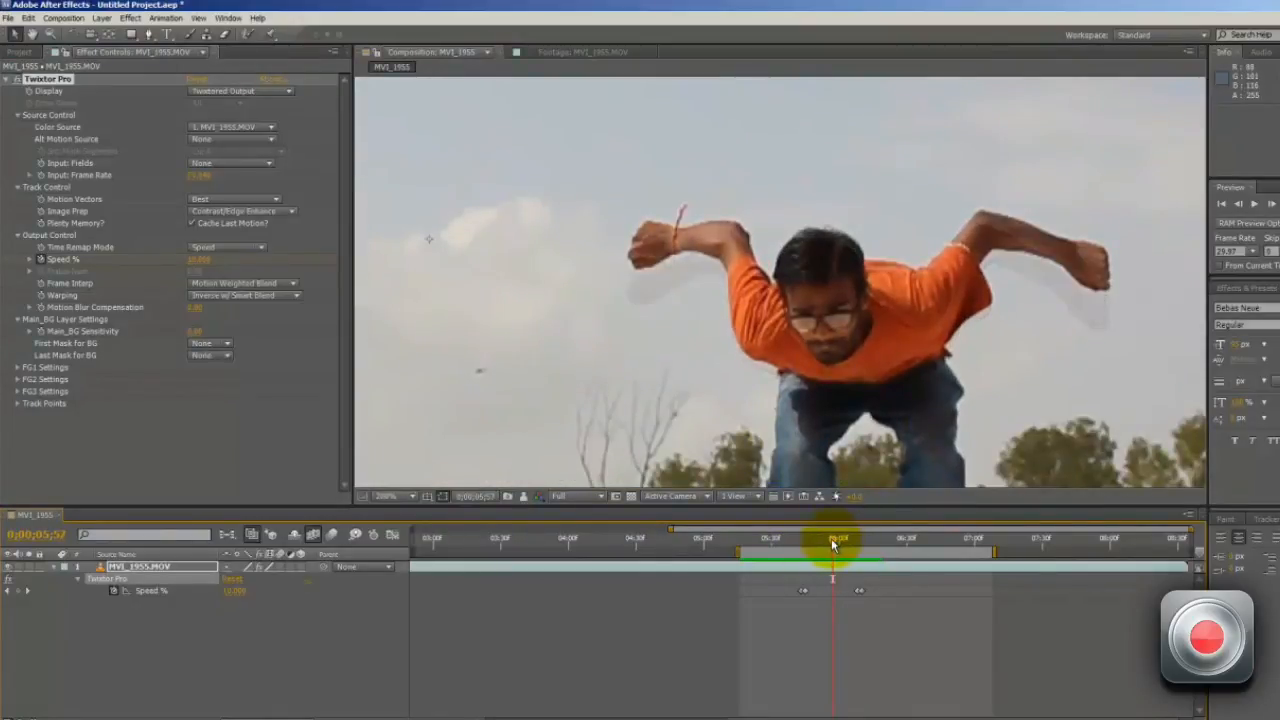
left_click_drag(814, 540, 868, 551)
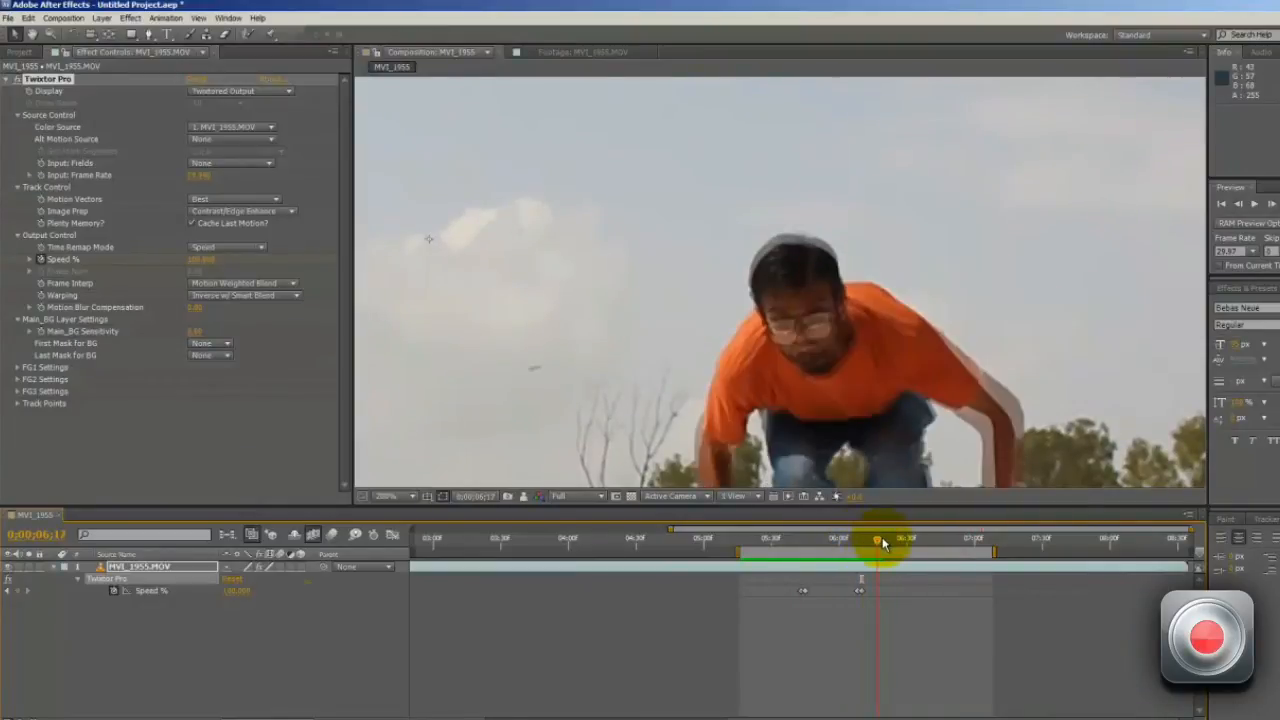
left_click_drag(881, 540, 846, 551)
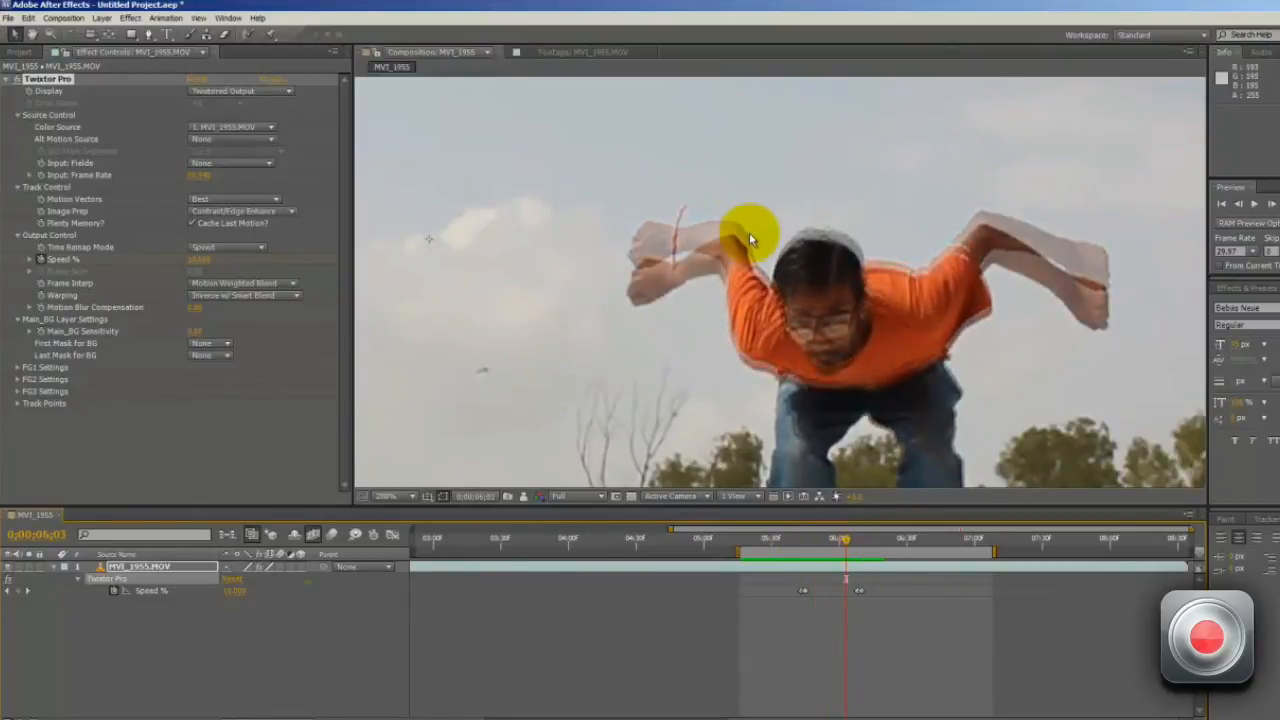
scroll(749, 232, "down", 2)
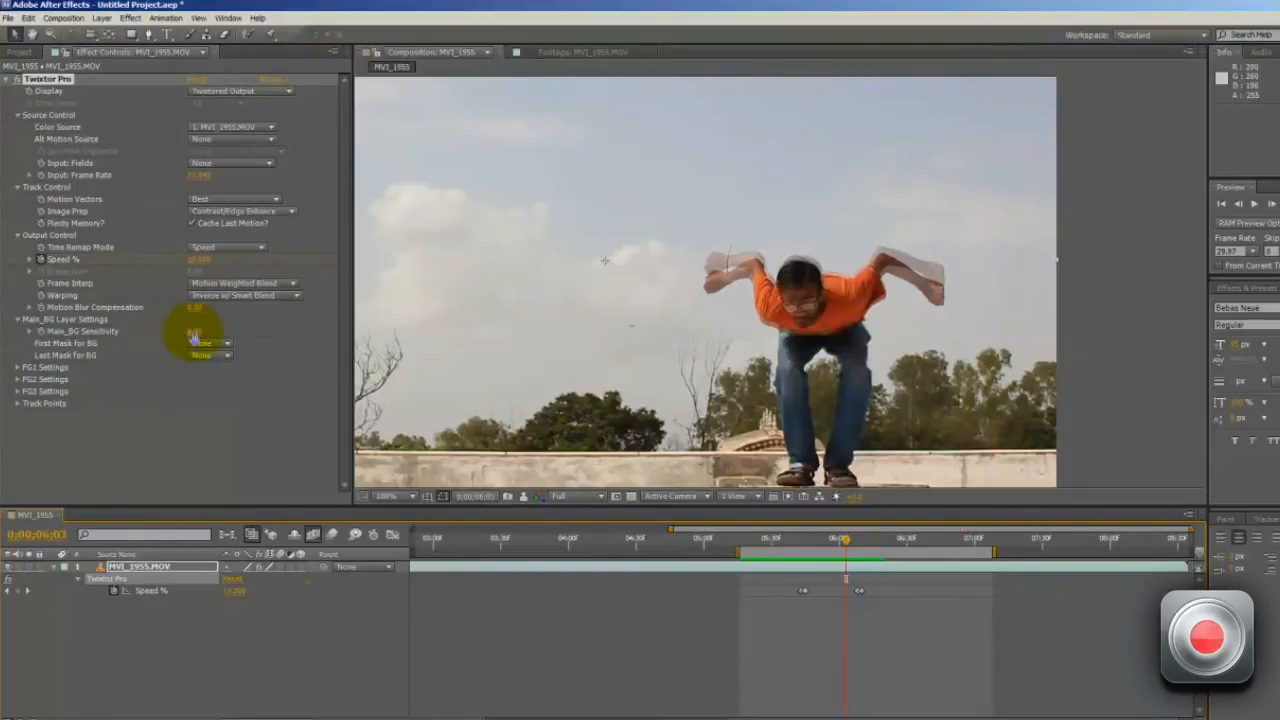
Step: Set Main_BG Sensitivity to 70 and check the man's arms up close at 0;00;06;03
left_click_drag(201, 331, 212, 333)
left_click(201, 331)
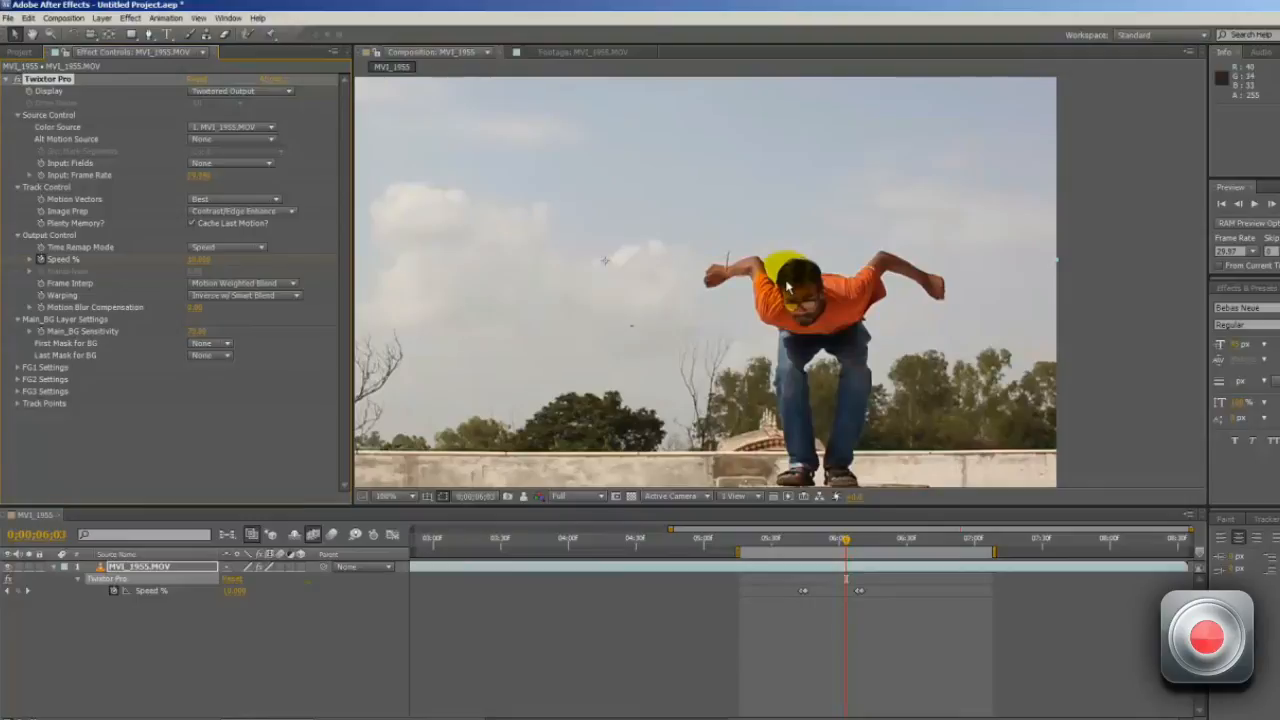
scroll(771, 277, "up", 1)
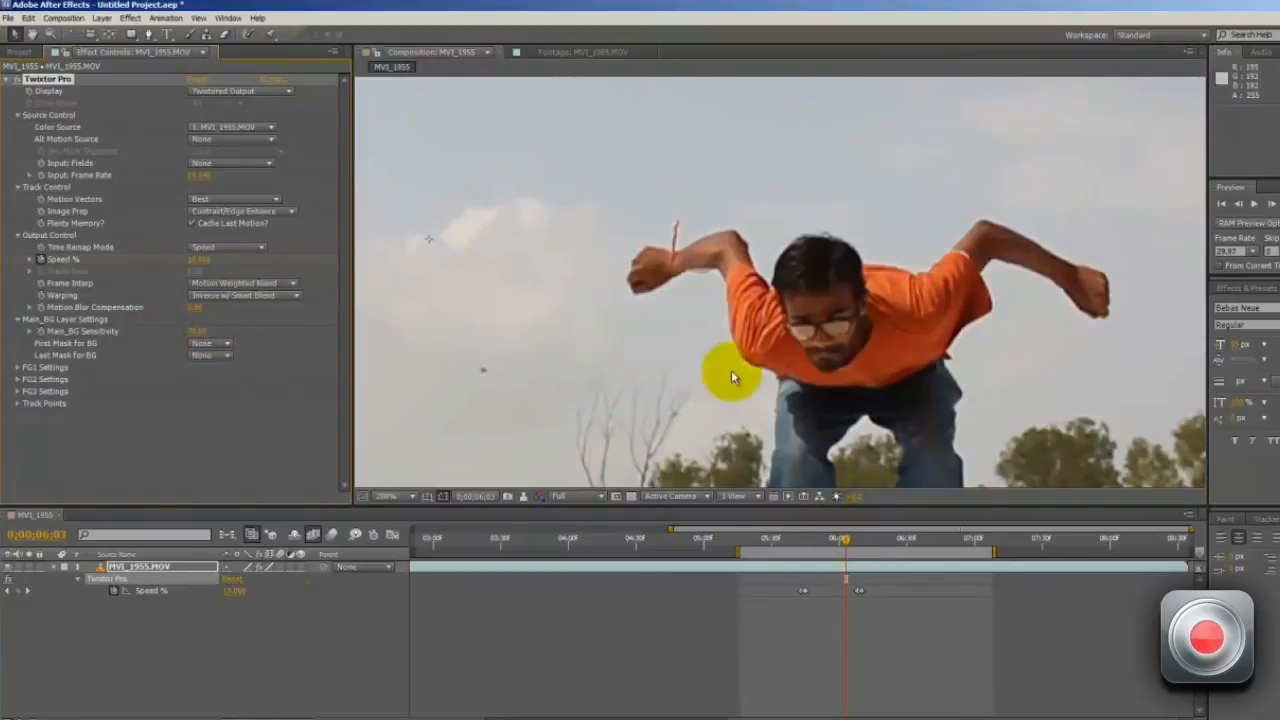
Step: Extend the slow motion by moving the ending Speed % keyframes to just past 0;00;06;30
left_click_drag(848, 543, 884, 538)
left_click(857, 590)
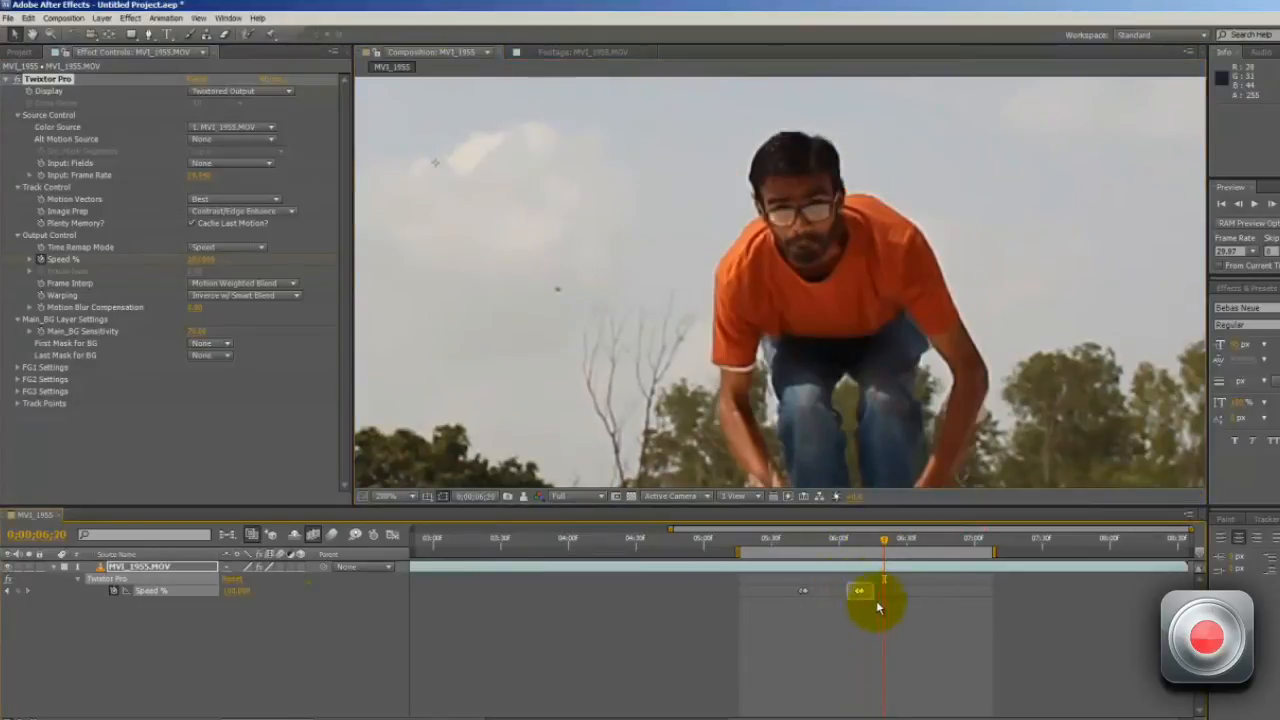
left_click(859, 592)
left_click_drag(887, 592, 901, 591)
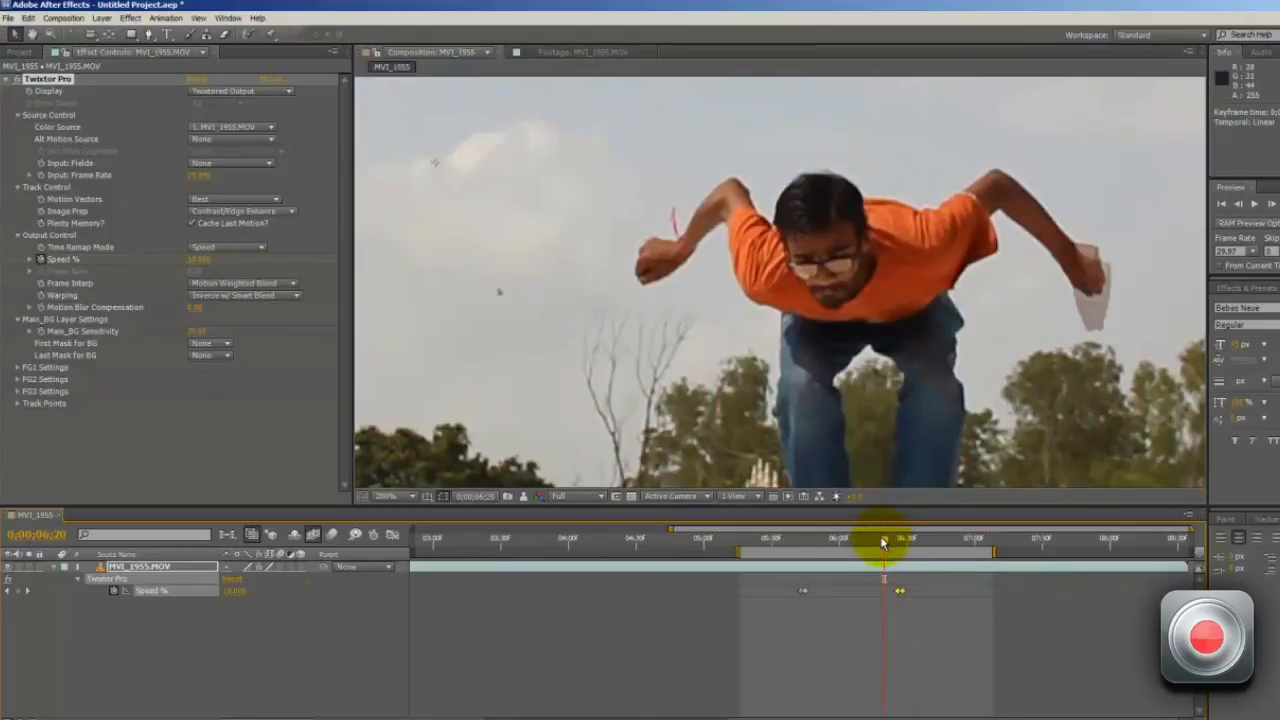
left_click_drag(896, 545, 903, 541)
left_click_drag(900, 597, 916, 592)
Step: Scrub between 0;00;06;10 and 0;00;06;33, examining the man's hand and the bare branches up close
scroll(743, 403, "up", 1)
left_click_drag(655, 413, 983, 361)
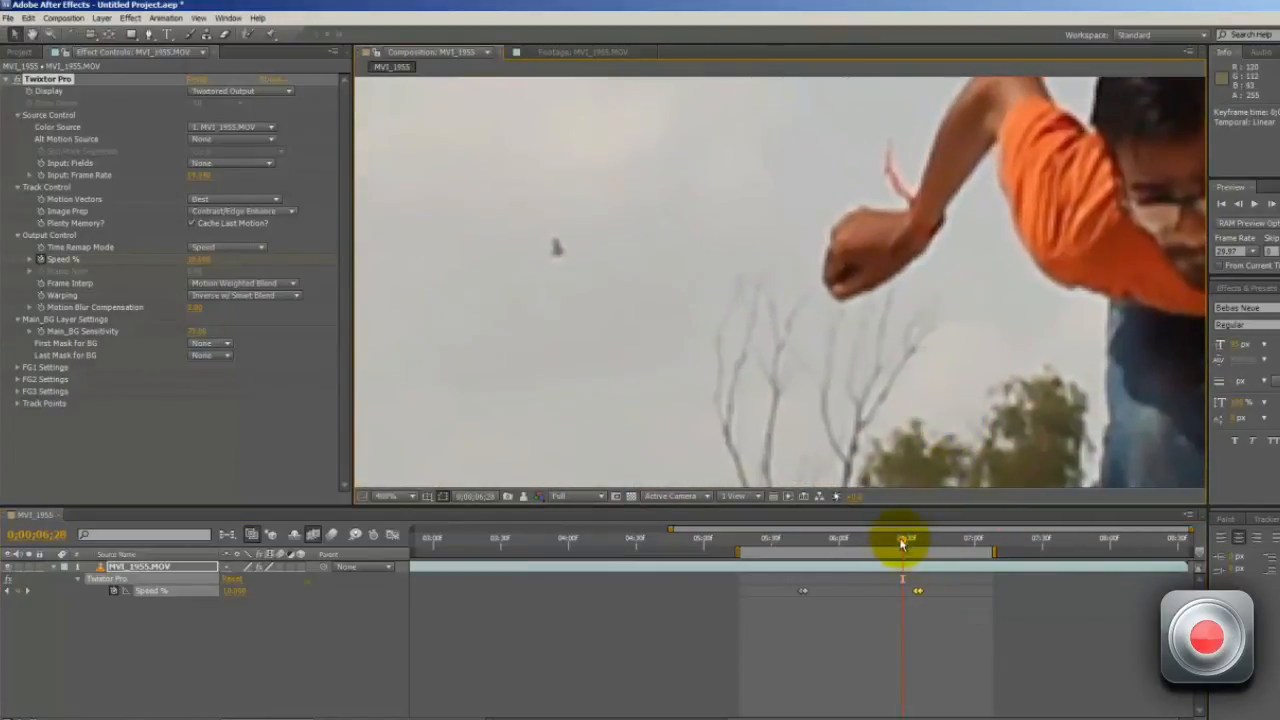
left_click_drag(893, 543, 876, 539)
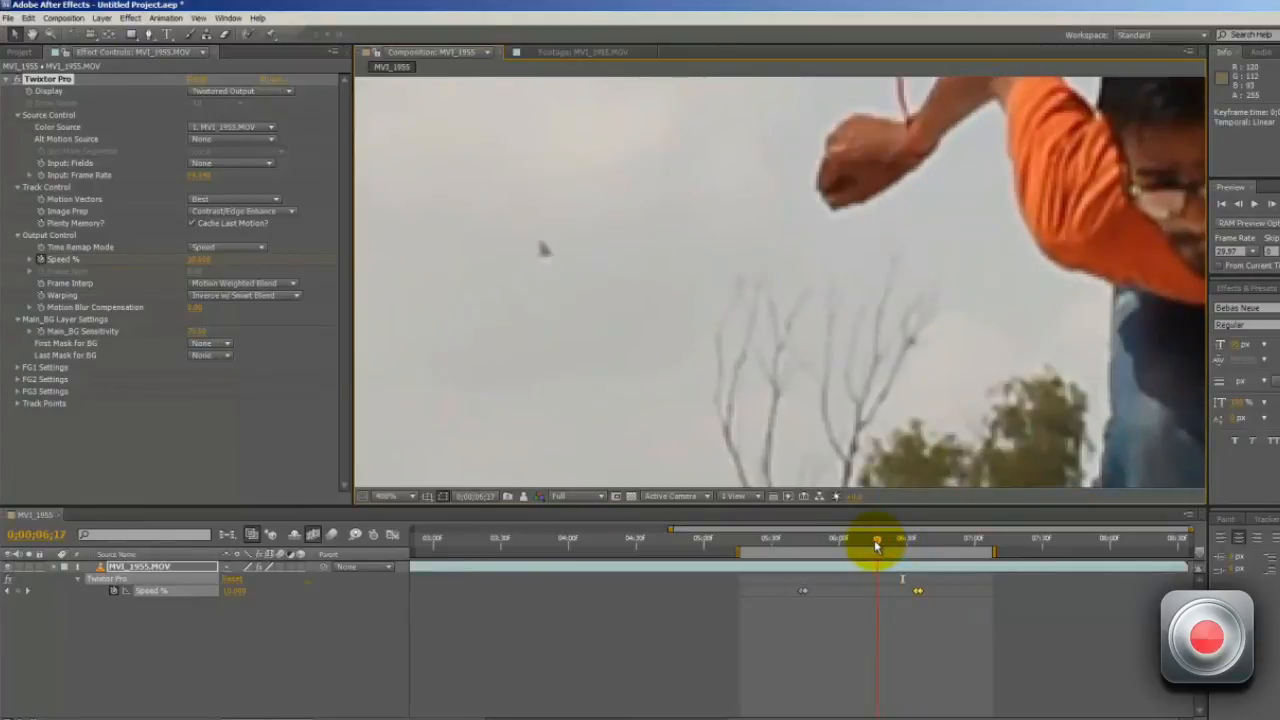
left_click(857, 547)
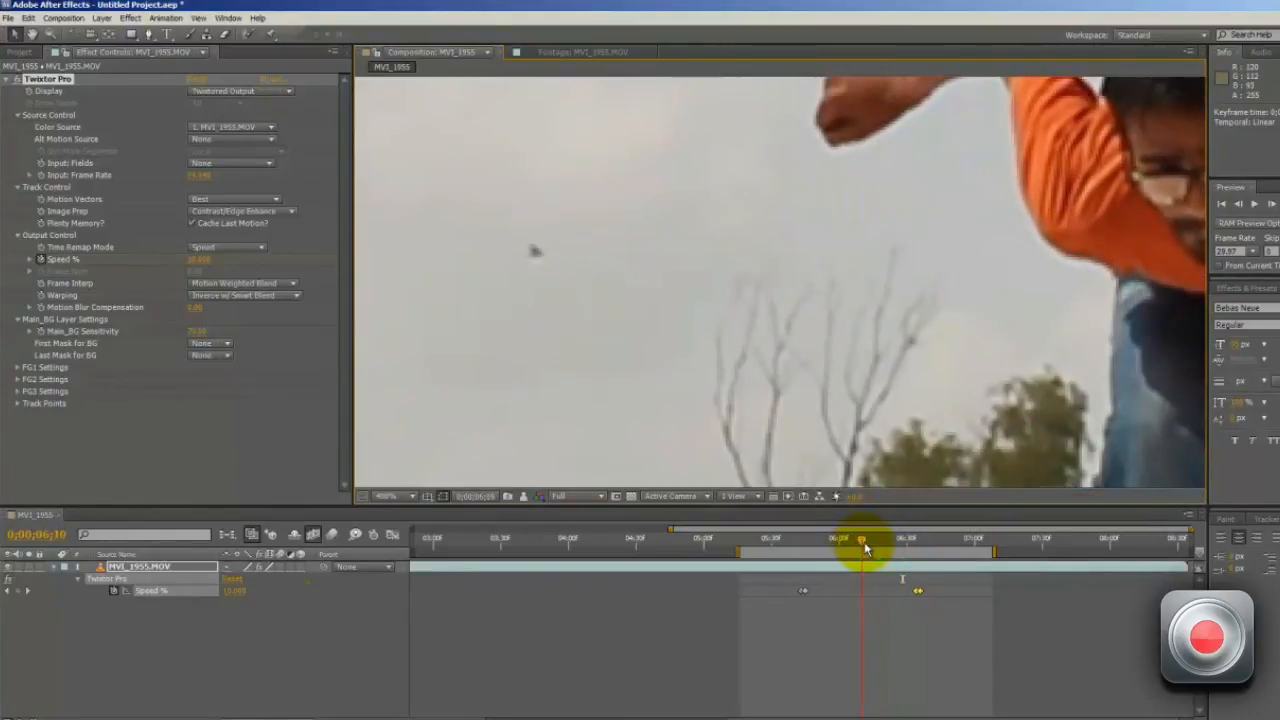
left_click_drag(866, 548, 908, 548)
left_click(873, 349)
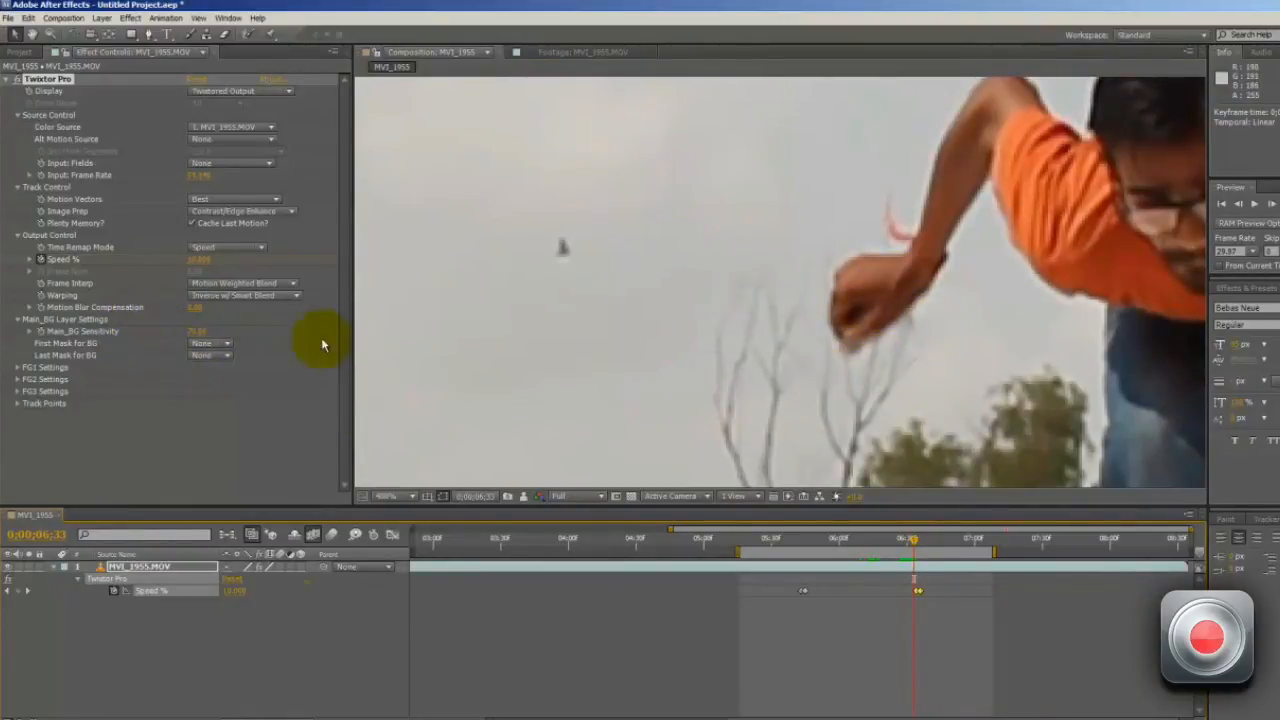
Step: Set Main_BG Sensitivity to 100 and scrub around 0;00;06;29 to examine the branches and hand
left_click(197, 332)
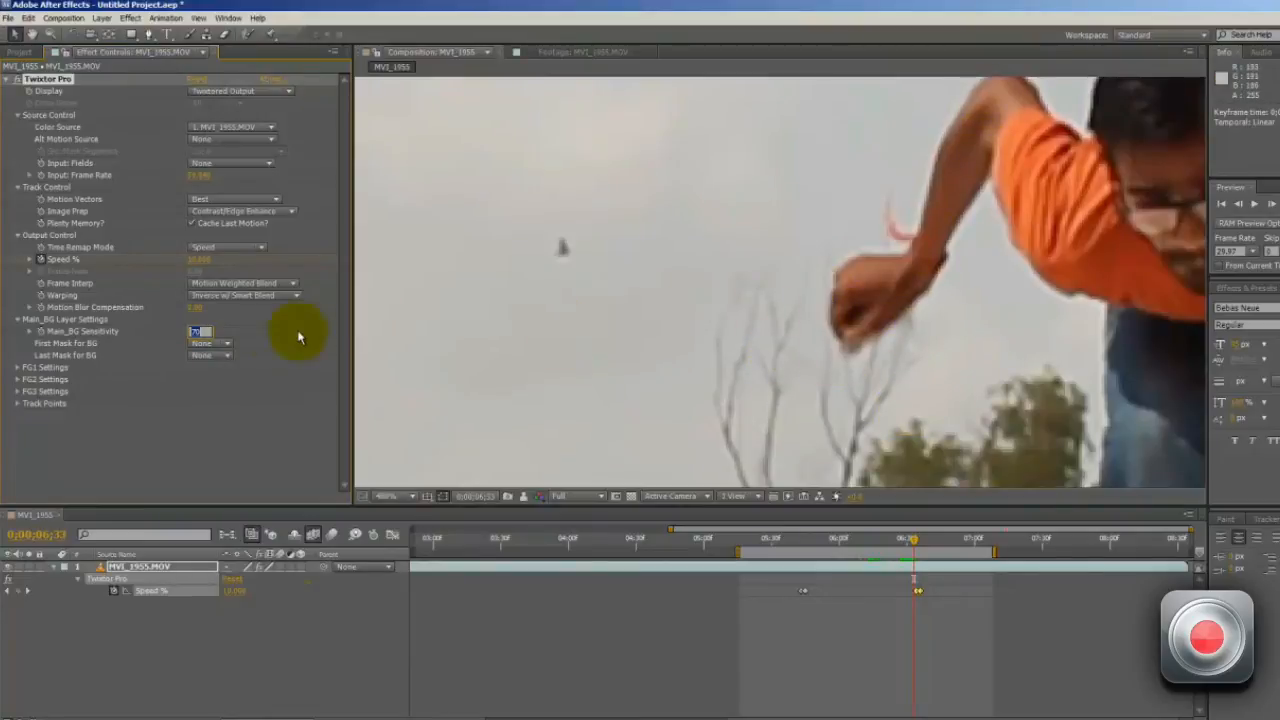
key("Return")
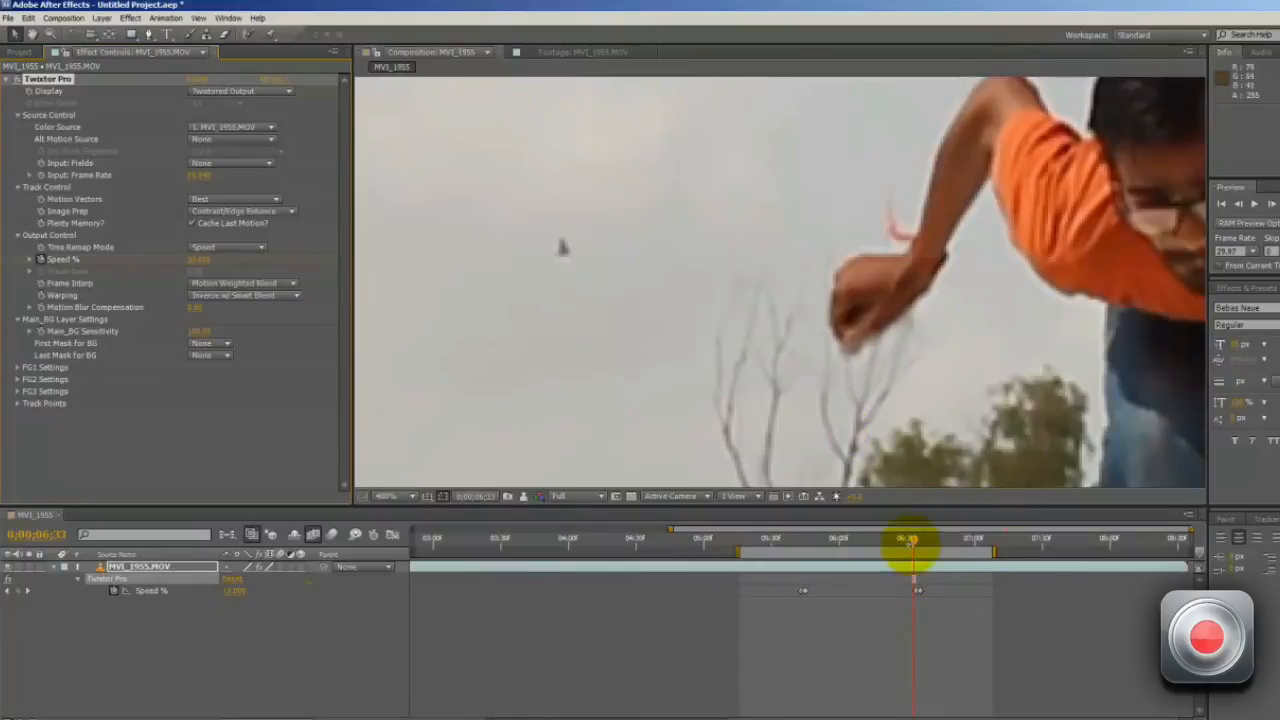
mouse_move(911, 538)
left_mouse_down()
mouse_move(874, 545)
mouse_move(928, 553)
left_mouse_up()
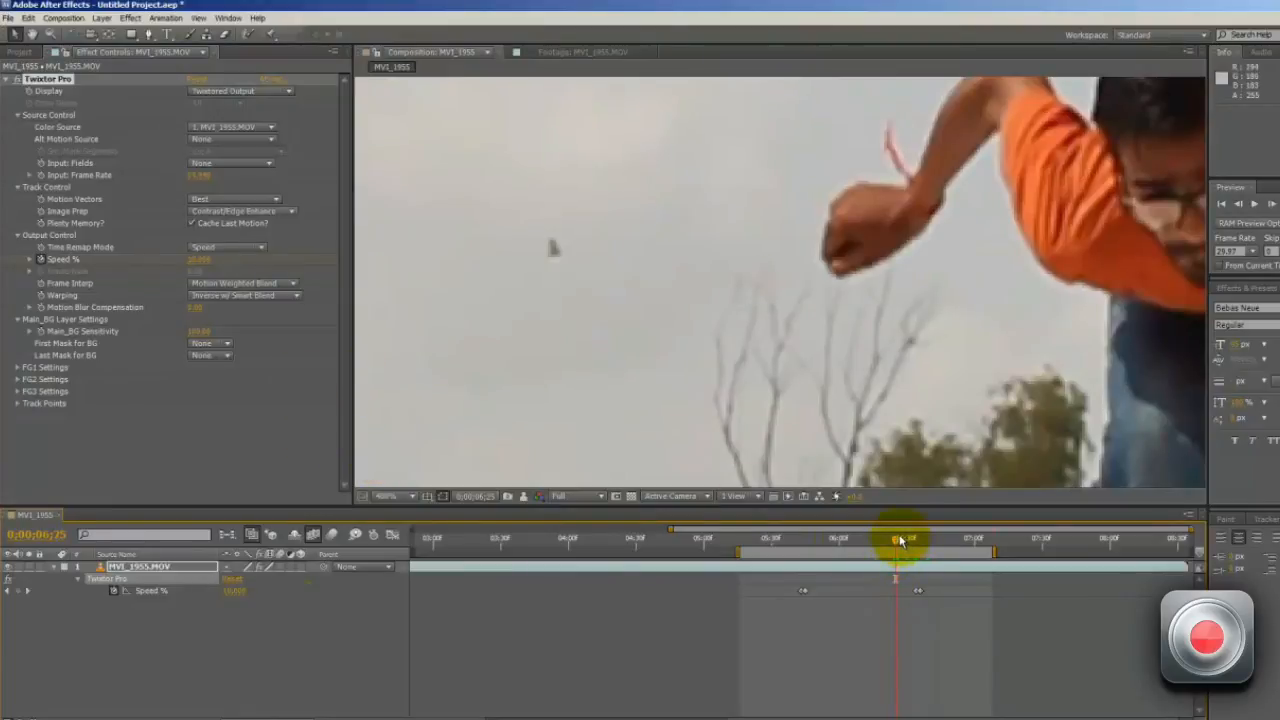
left_click_drag(897, 541, 905, 537)
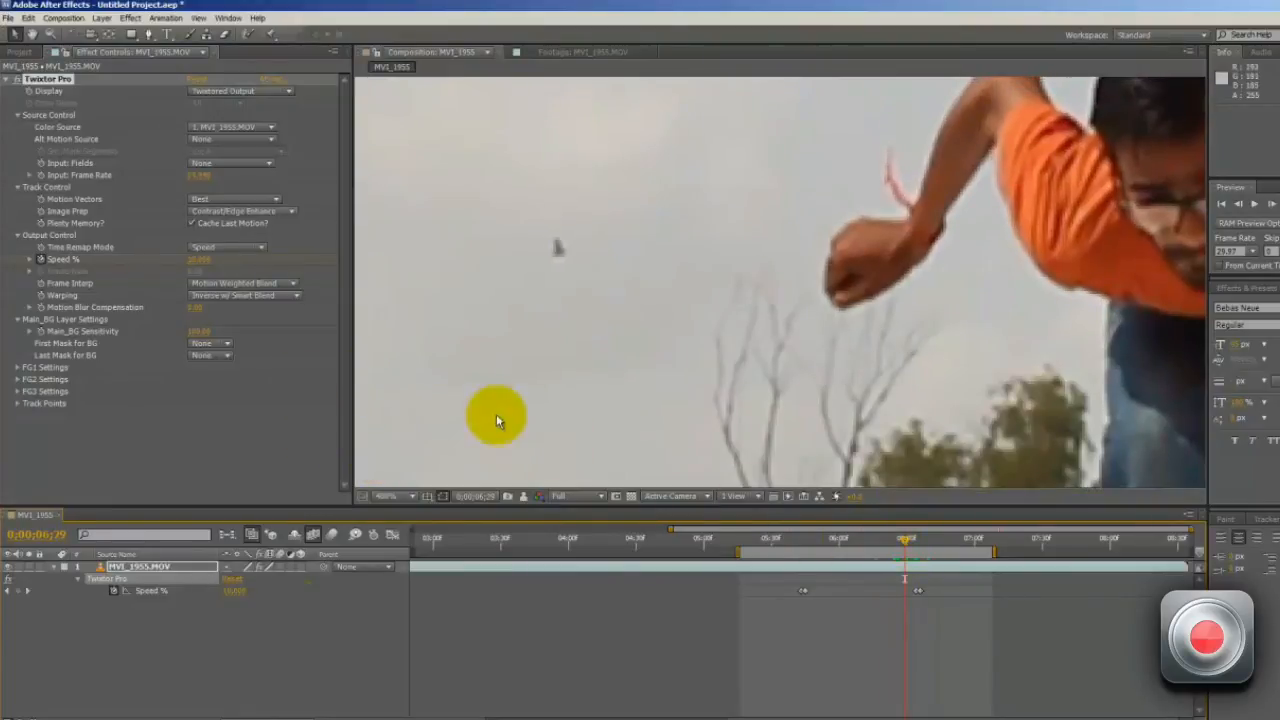
Step: Try Main_BG Sensitivity at 60 and again at 100 to compare the branches at 0;00;06;29
left_click(207, 333)
type("60")
key("Return")
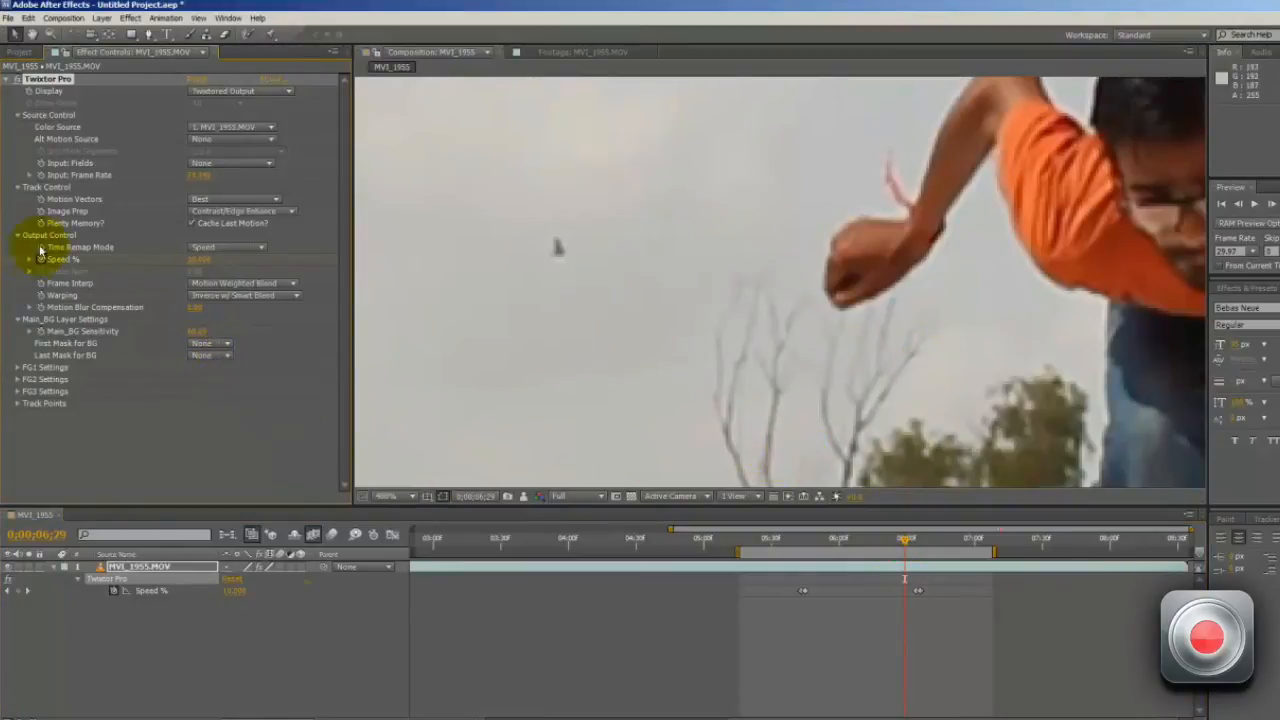
left_click(205, 332)
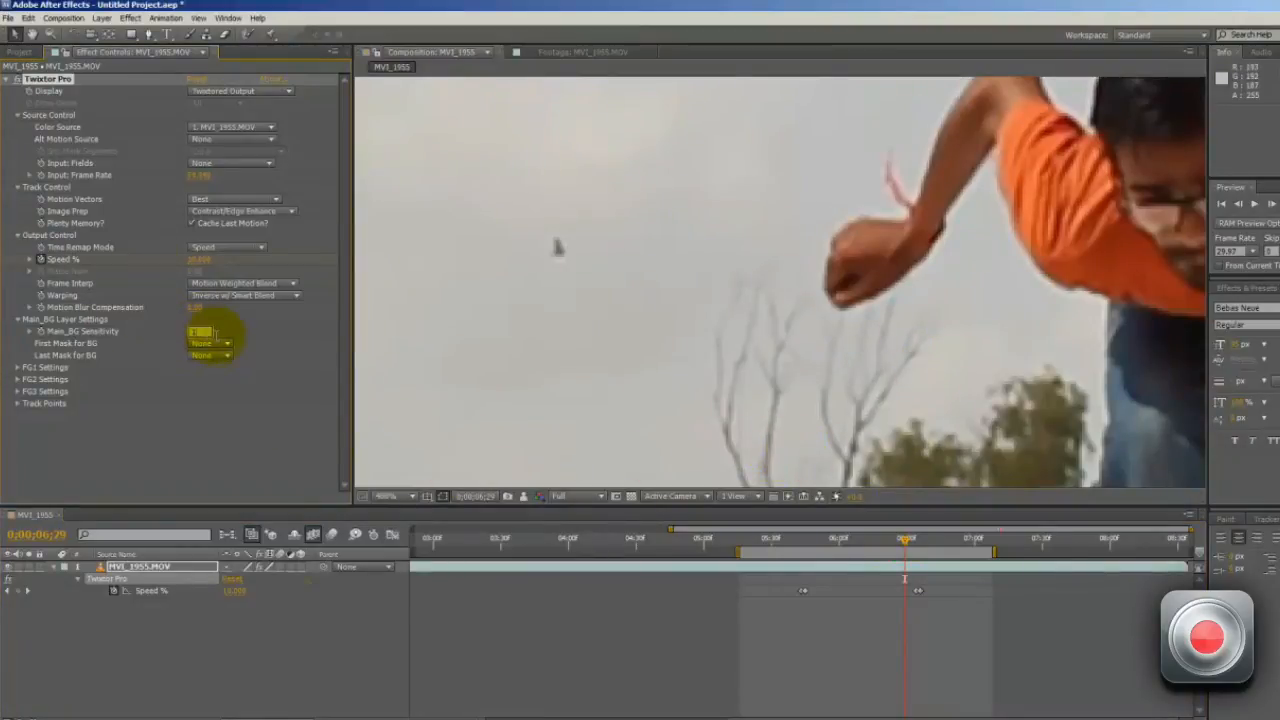
type("100")
key("Return")
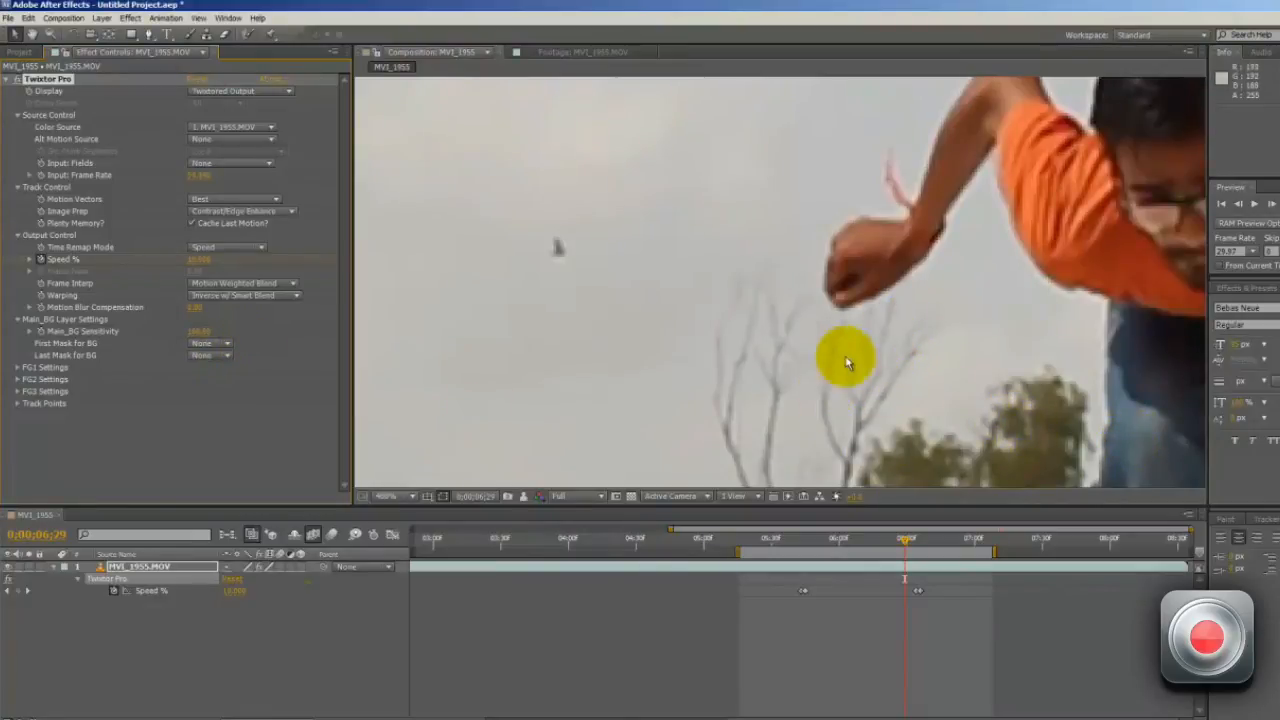
Step: Set Main_BG Sensitivity to 50 and review the jump around 0;00;06;23 with the whole frame in view
left_click(198, 331)
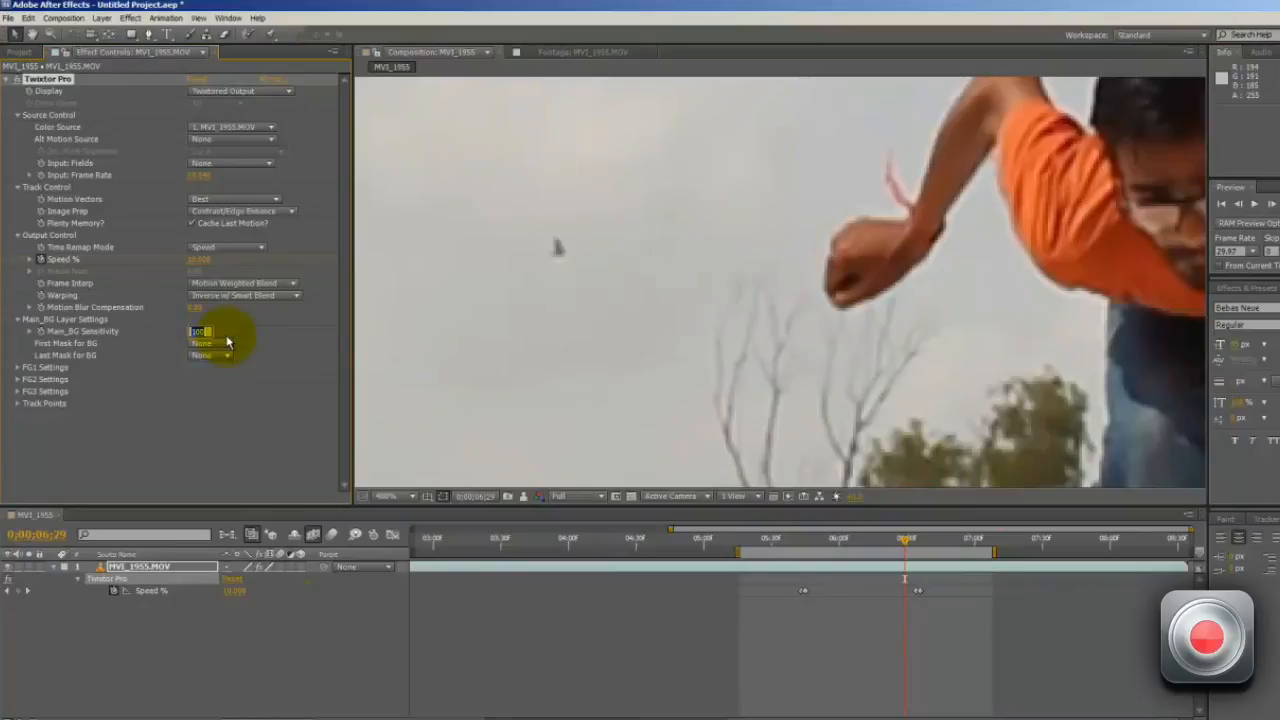
key("Return")
left_click(198, 331)
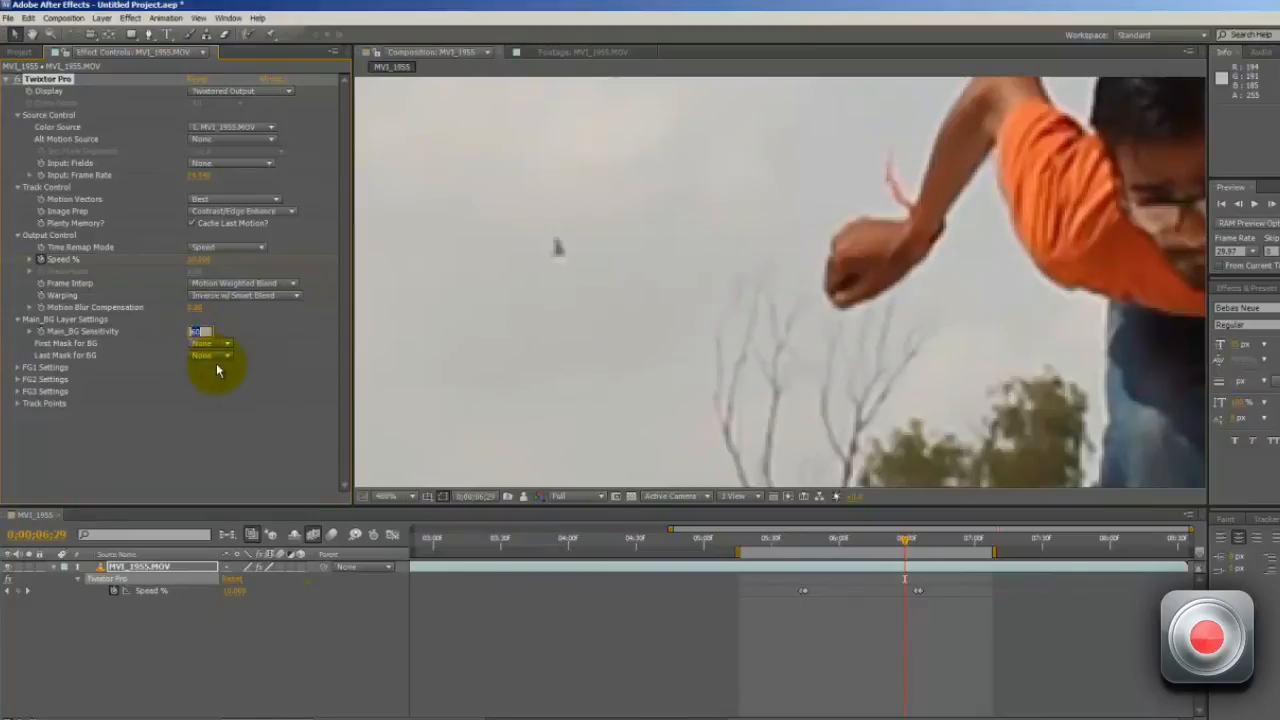
key("Return")
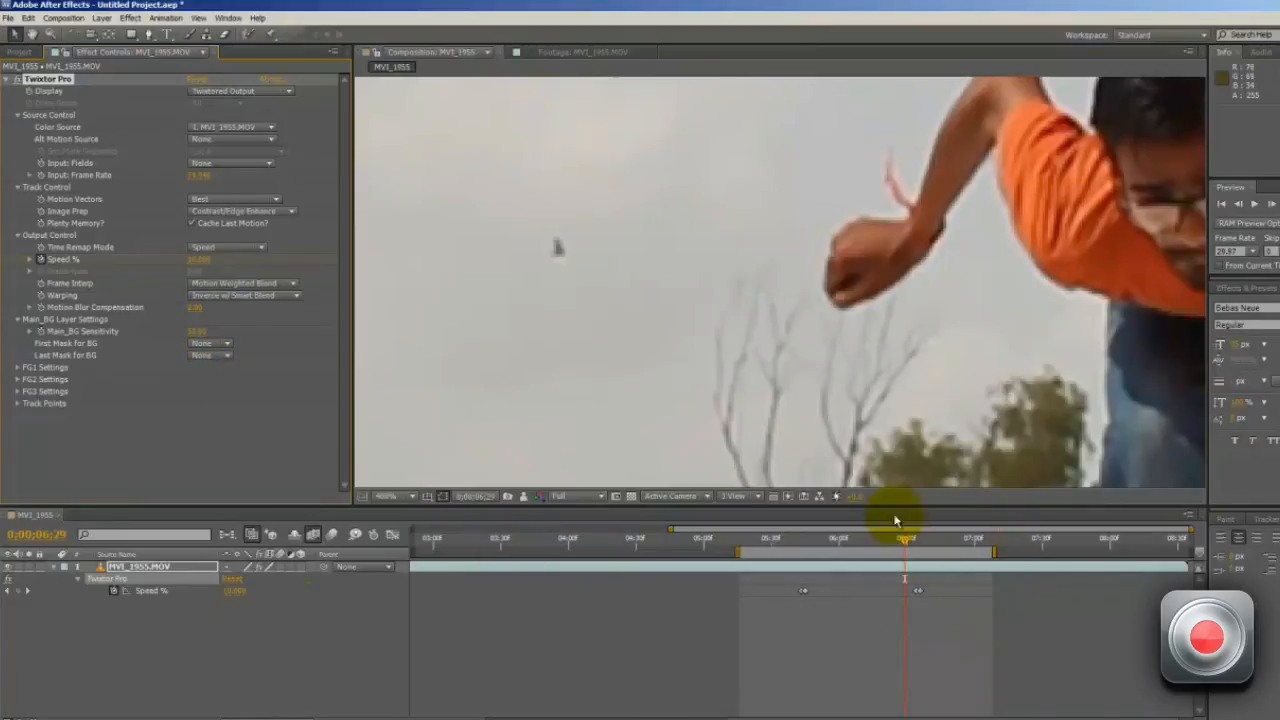
key("slash")
left_click_drag(912, 545, 889, 543)
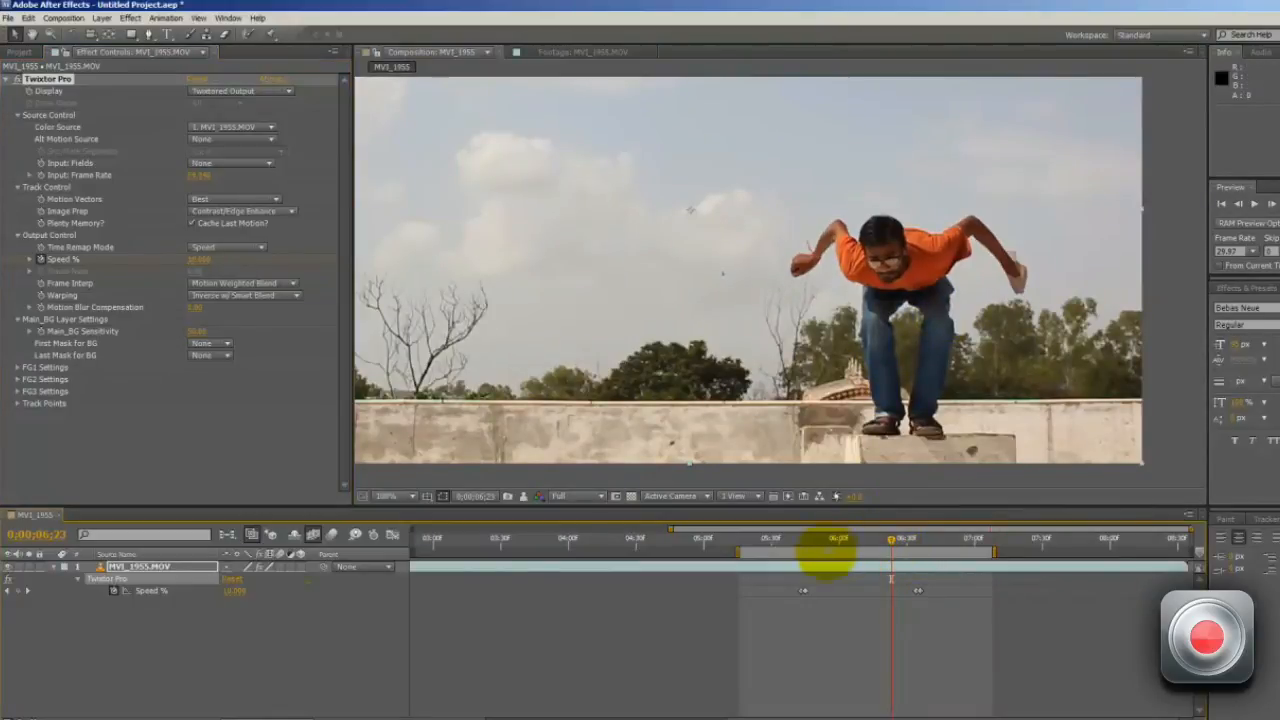
scroll(849, 309, "up", 4)
scroll(1010, 266, "down", 6)
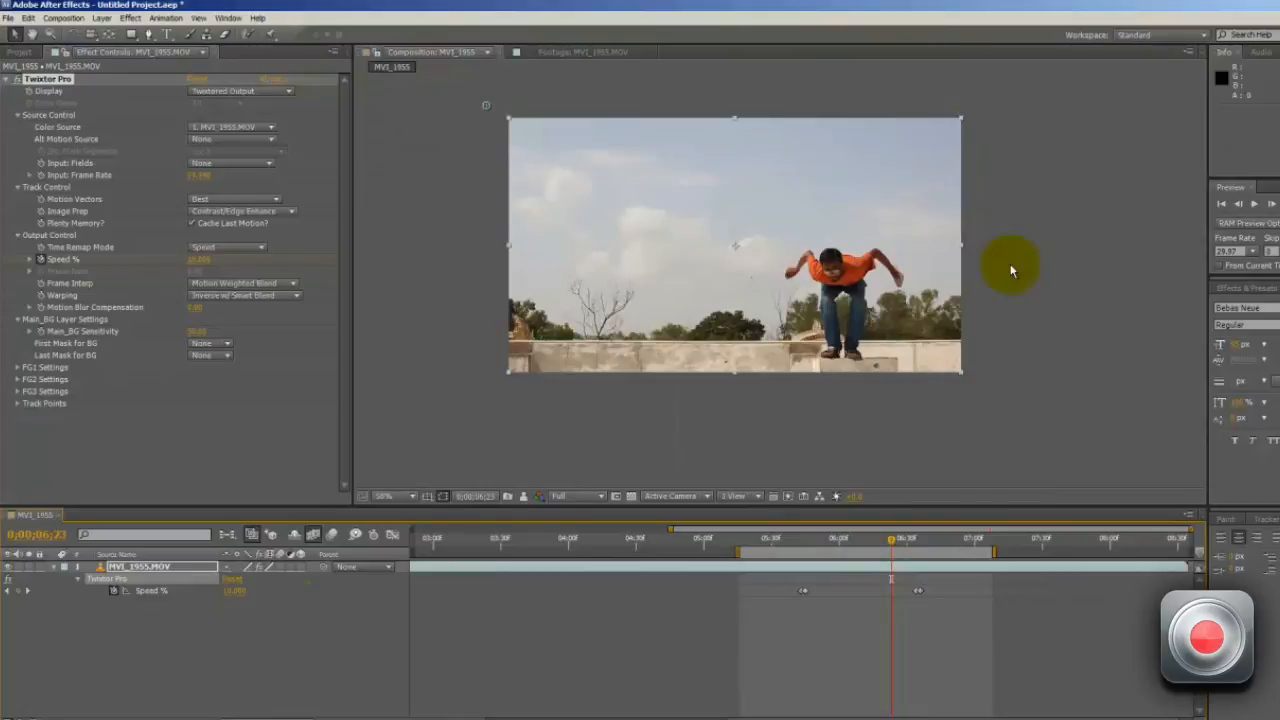
key("slash")
key("h")
mouse_move(617, 361)
left_mouse_down()
mouse_move(920, 352)
mouse_move(619, 383)
left_mouse_up()
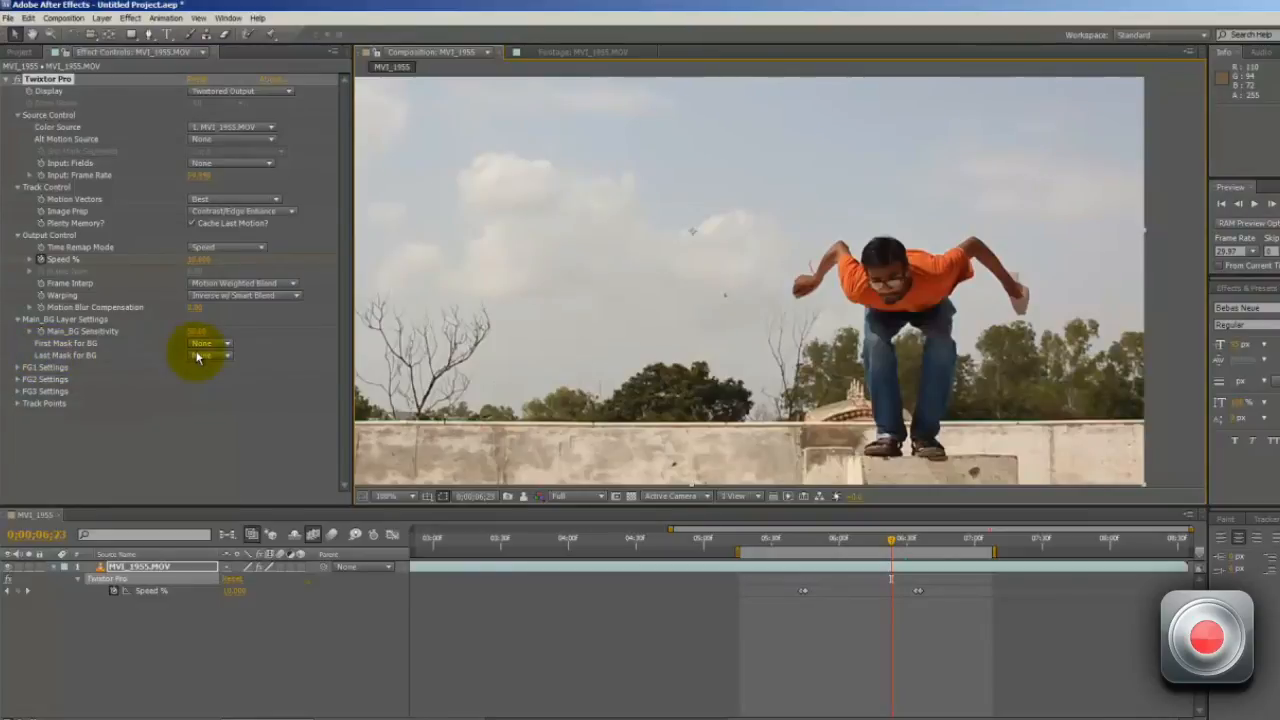
Step: Review the FG1 Settings and the First Mask for BG options without changing them, and collapse the group
left_click(17, 368)
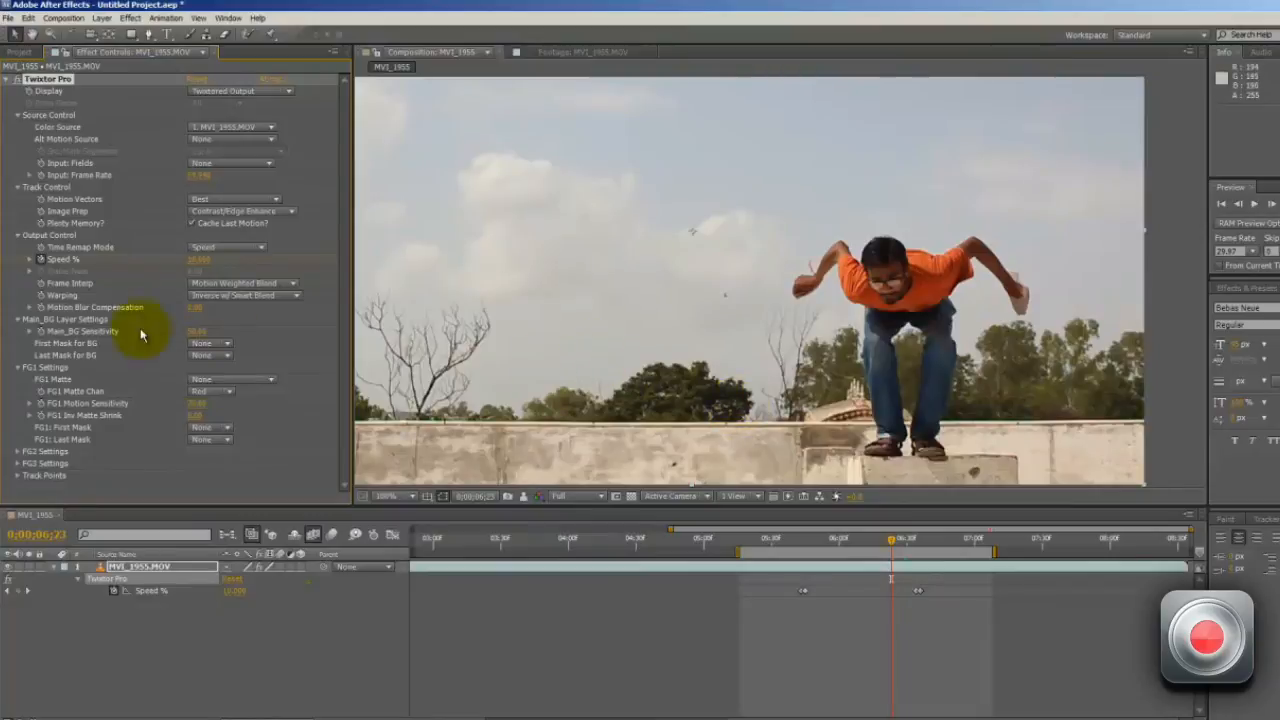
left_click(213, 346)
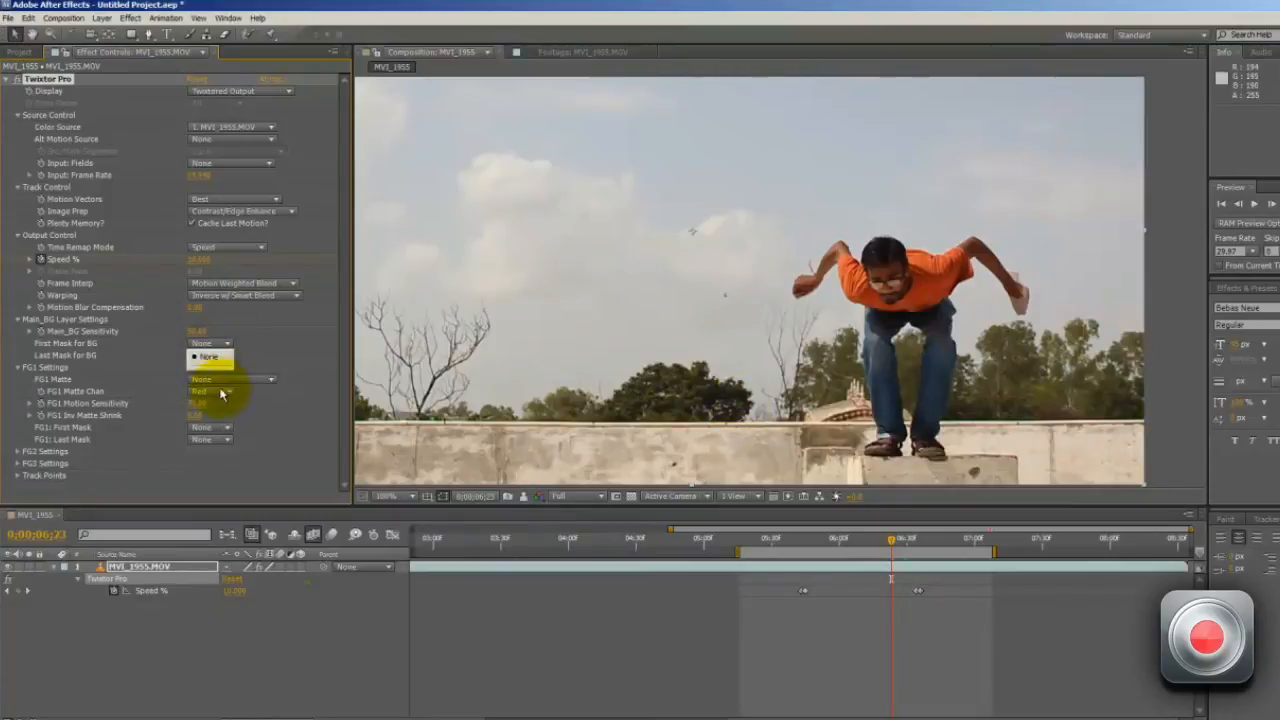
left_click(316, 342)
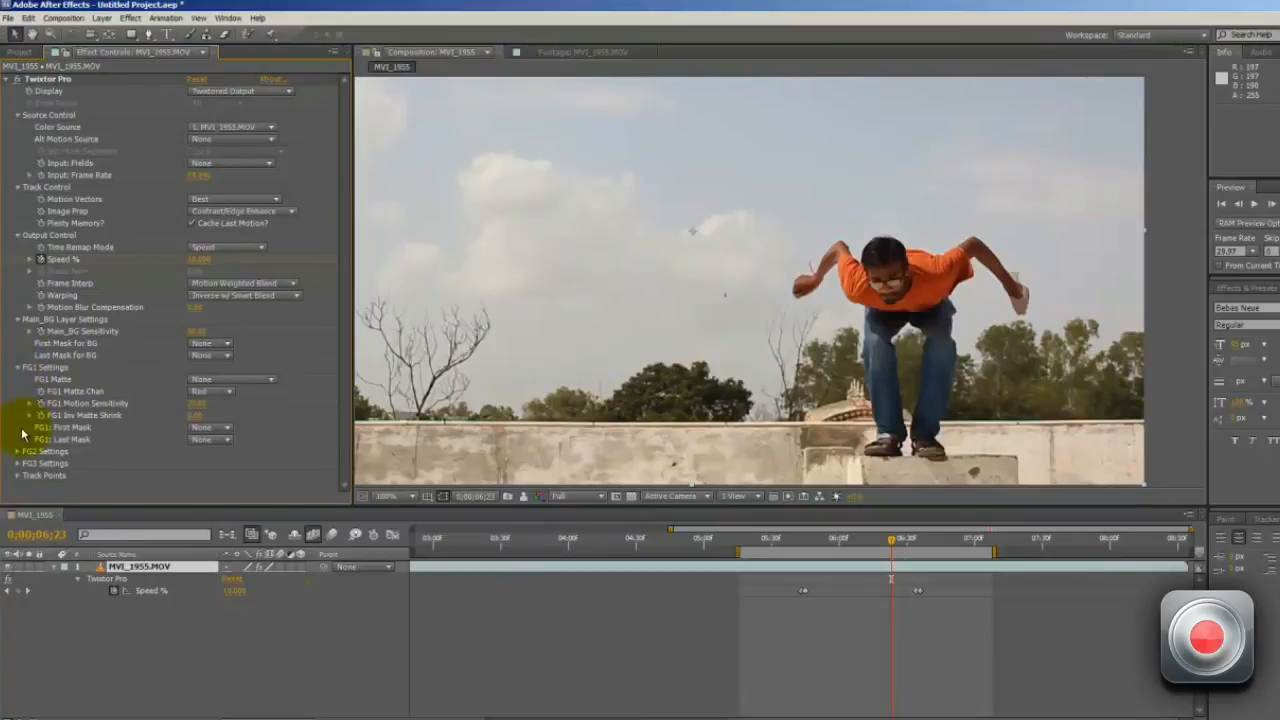
left_click(17, 367)
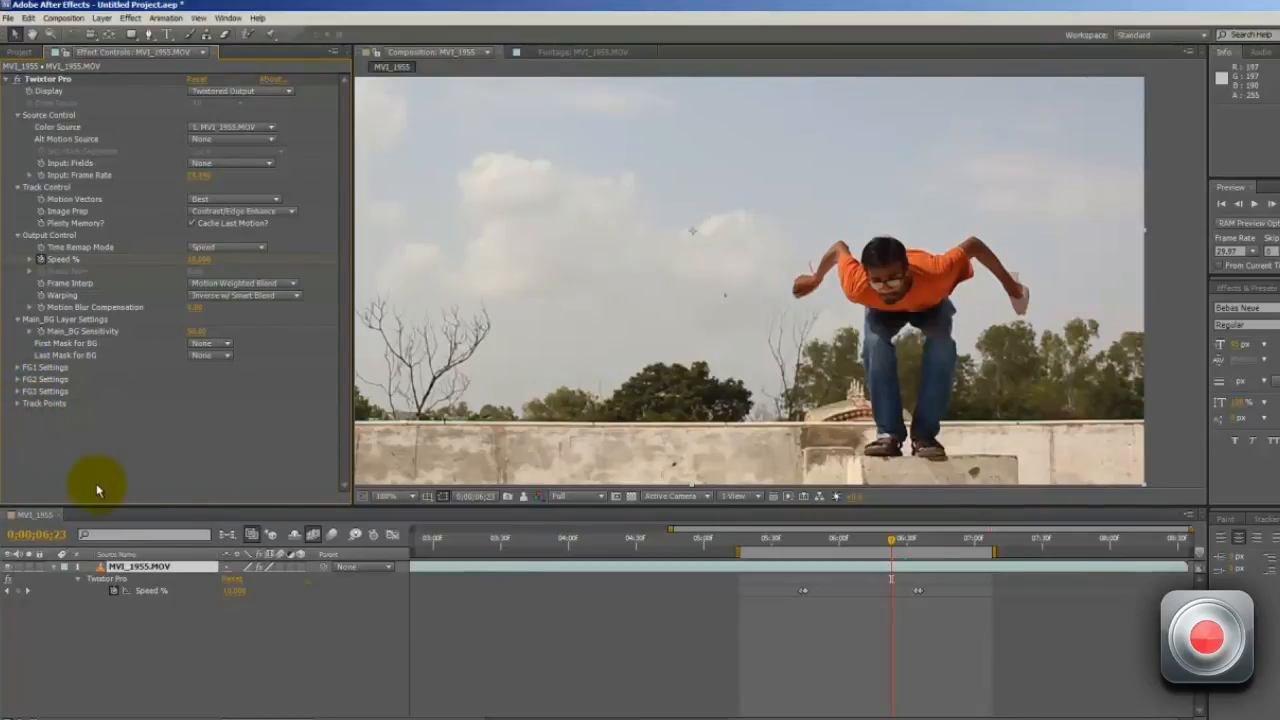
Step: Expand Track Points to view its point settings, and examine the man's hands and the branches up close at 0;00;06;25
left_click(21, 404)
scroll(100, 357, "up", 5)
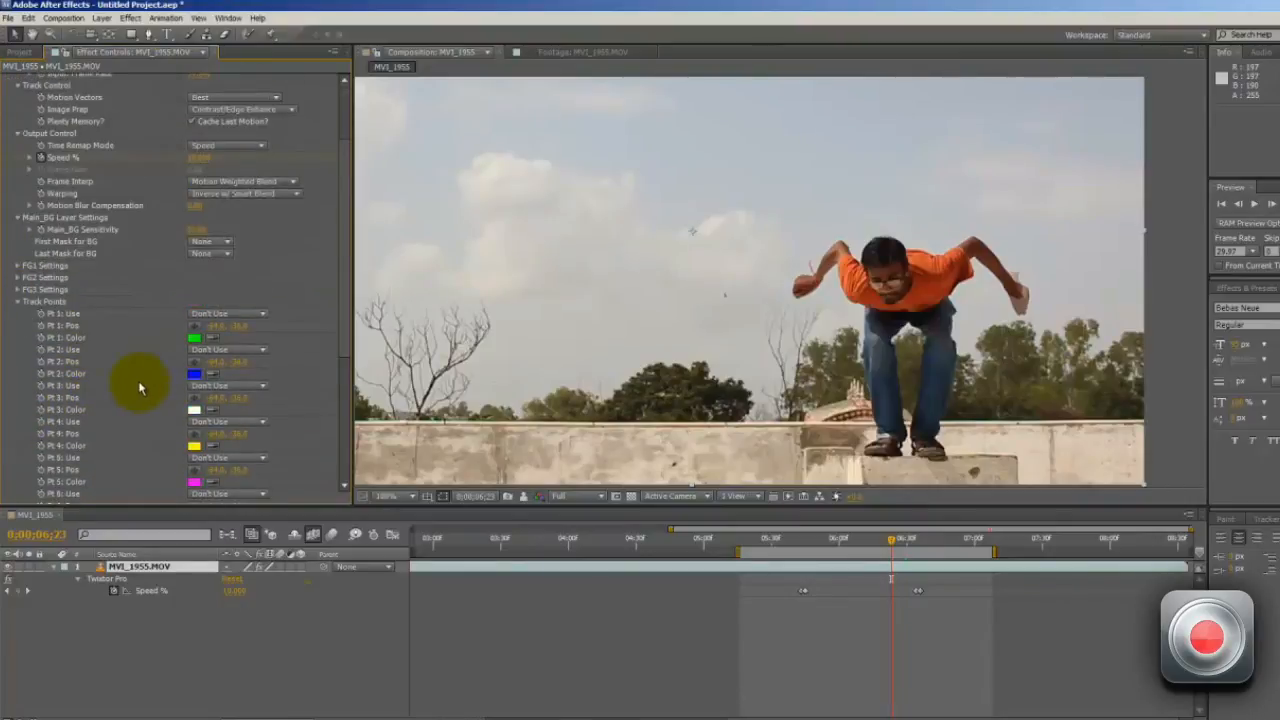
scroll(760, 340, "up", 3)
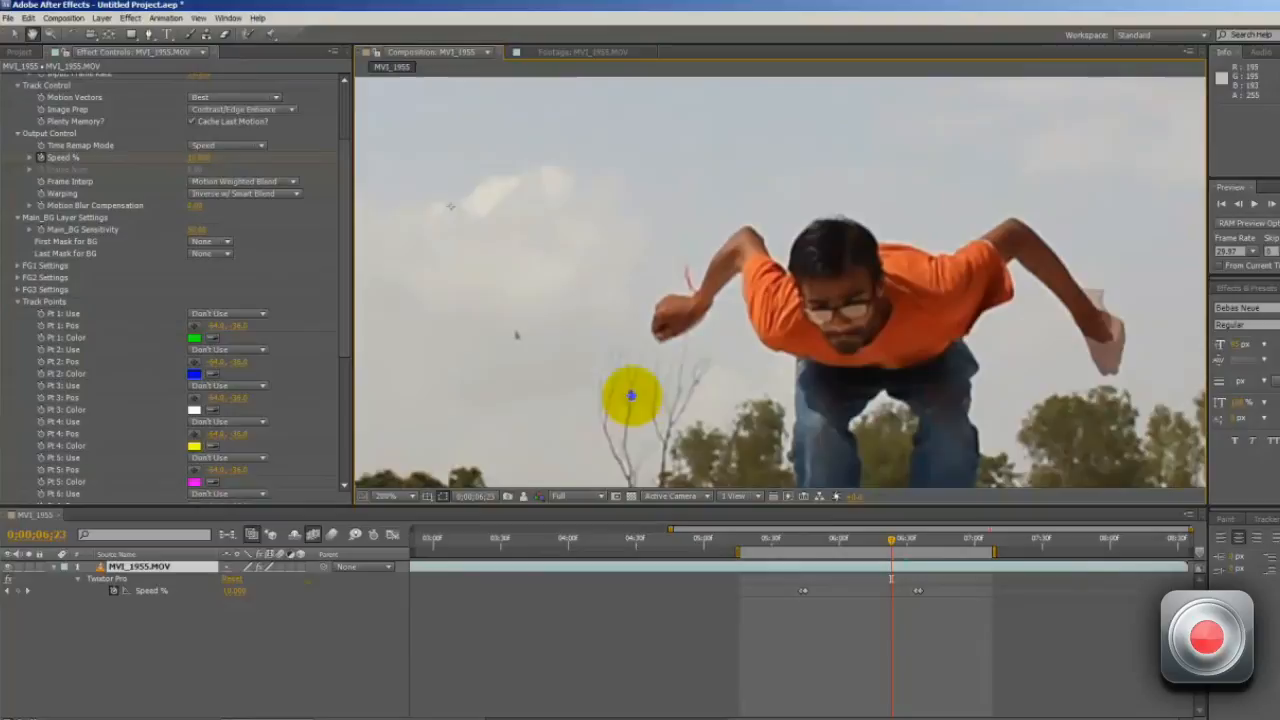
scroll(813, 337, "down", 6)
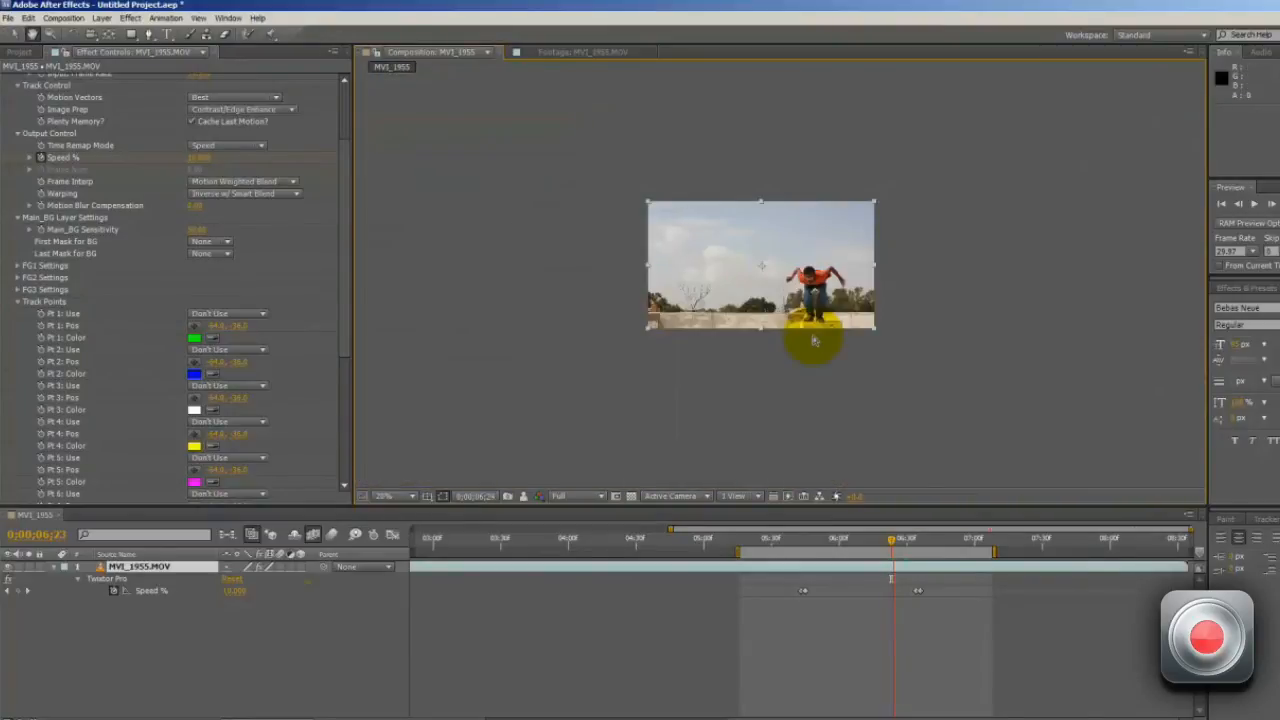
scroll(814, 341, "up", 6)
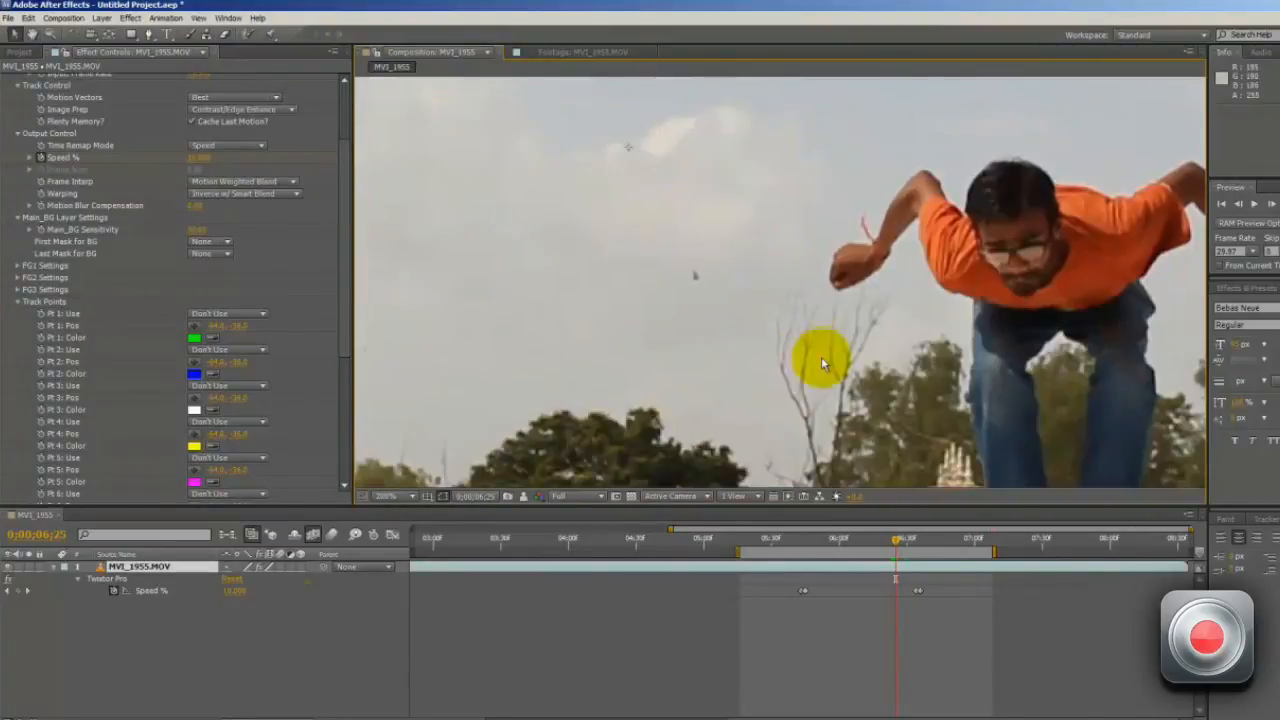
key("space")
left_click_drag(984, 353, 879, 368)
key("space")
left_click_drag(769, 376, 805, 375)
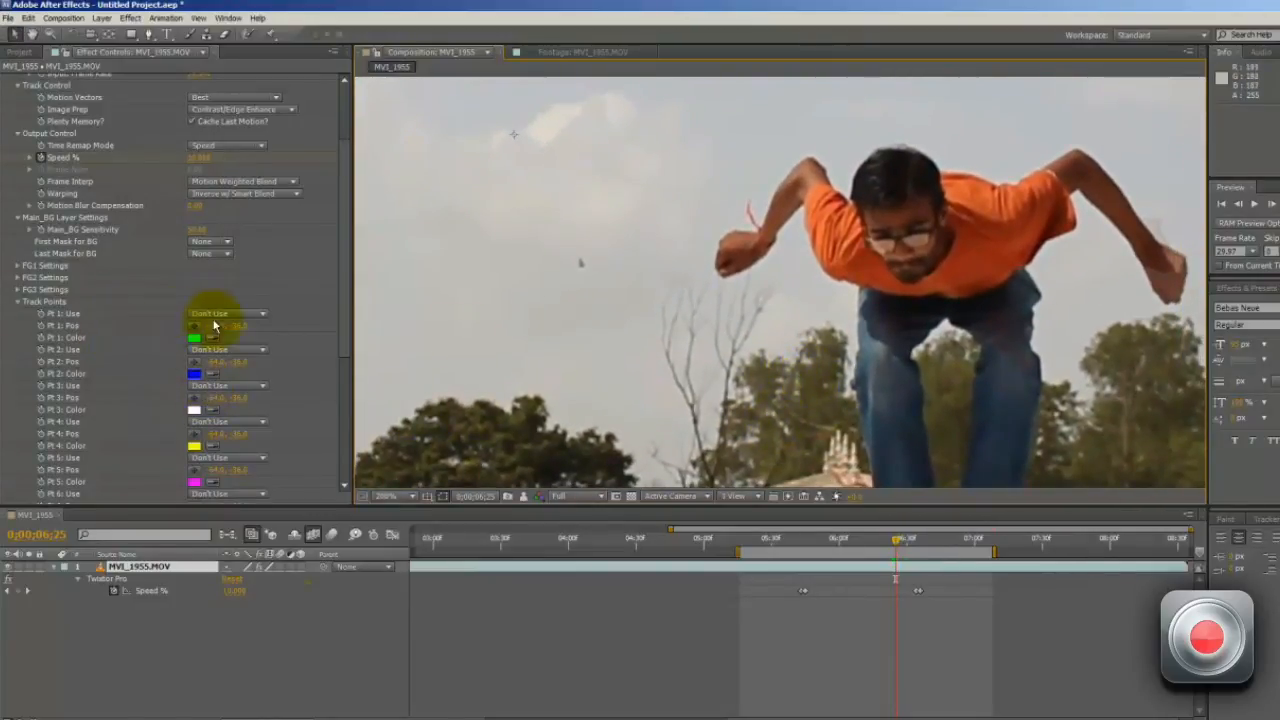
scroll(600, 323, "down", 2)
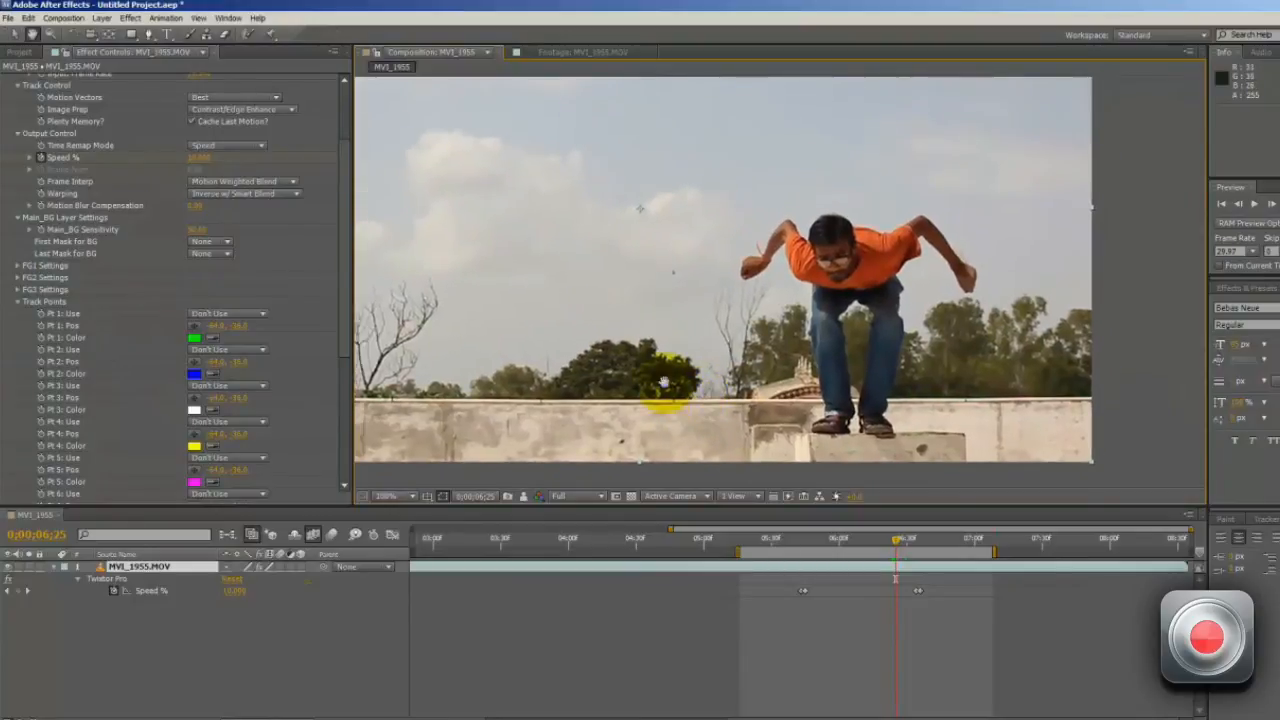
scroll(651, 371, "up", 2)
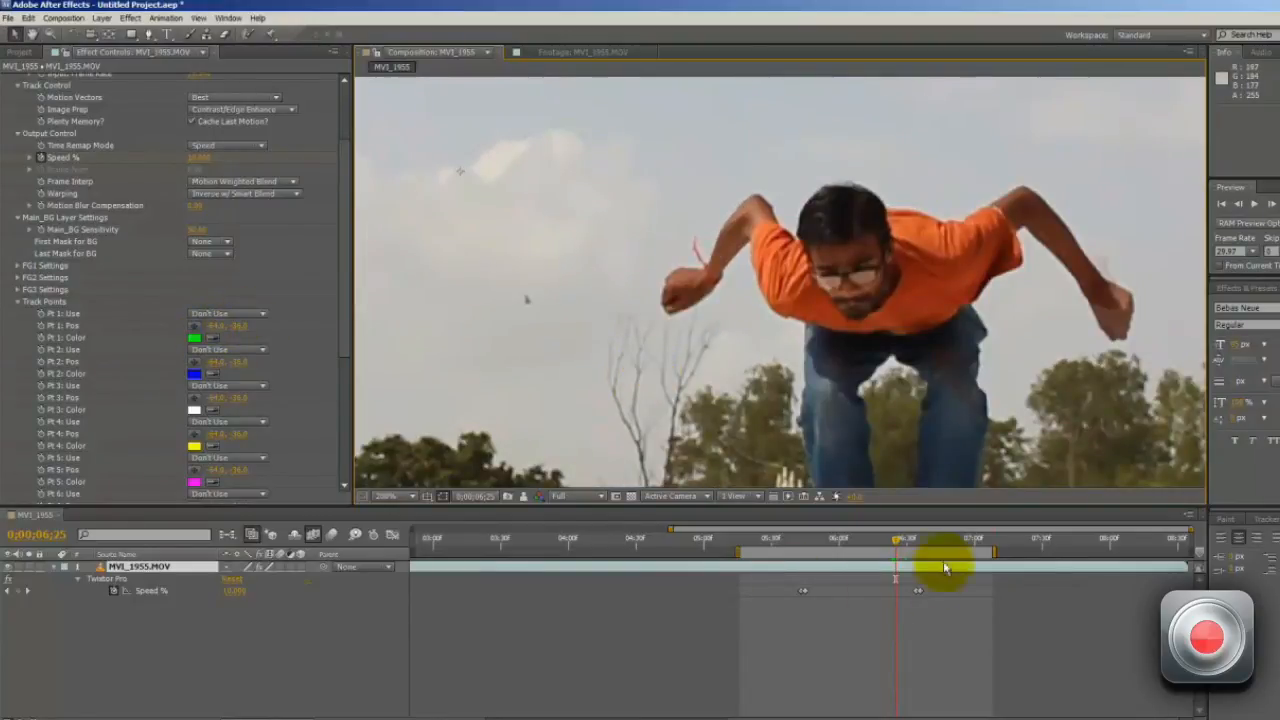
Step: Examine the man's raised arms up close and in the whole frame at 0;00;05;55, and collapse Track Points
mouse_move(857, 541)
left_mouse_down()
mouse_move(780, 537)
mouse_move(842, 550)
mouse_move(870, 540)
left_mouse_up()
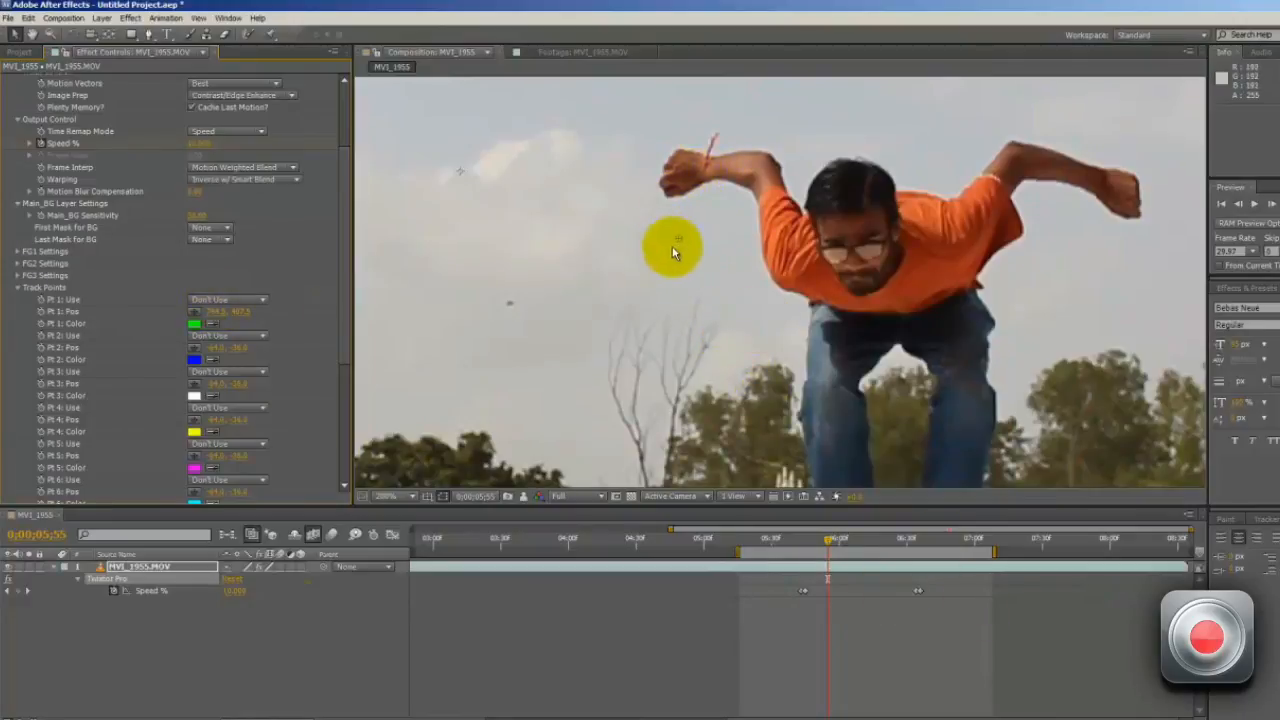
scroll(405, 380, "down", 2)
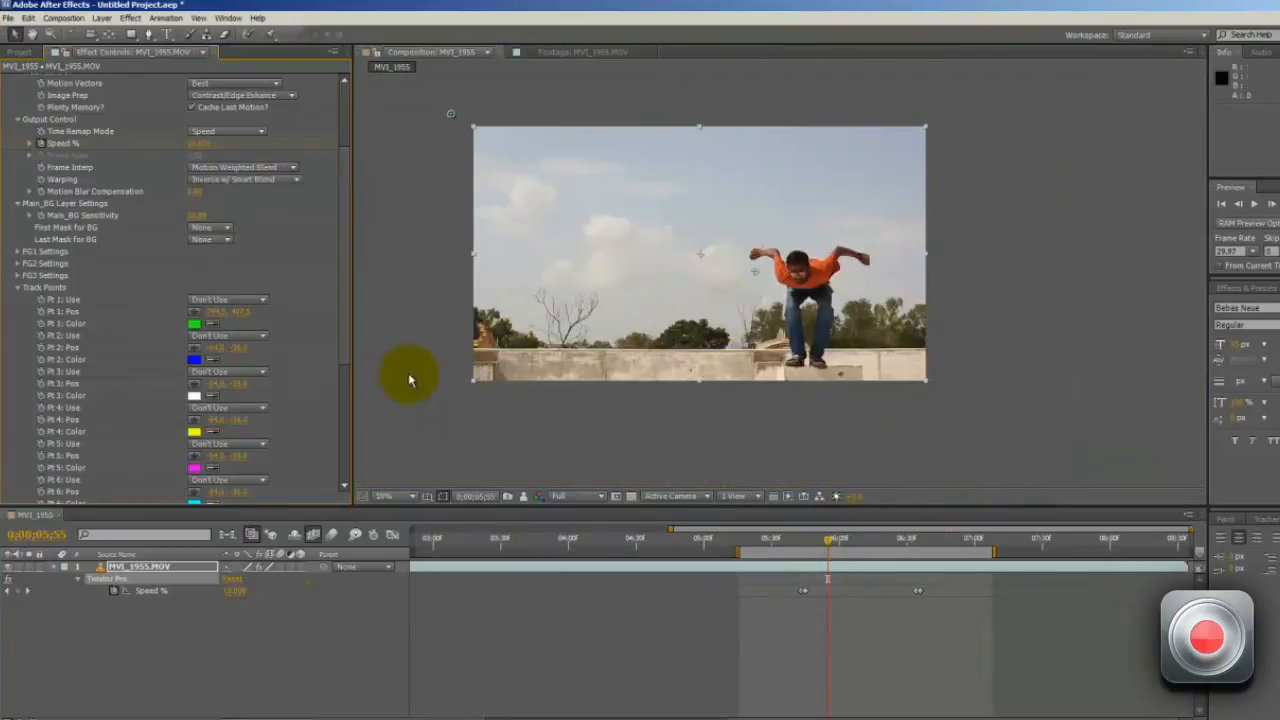
scroll(795, 262, "up", 4)
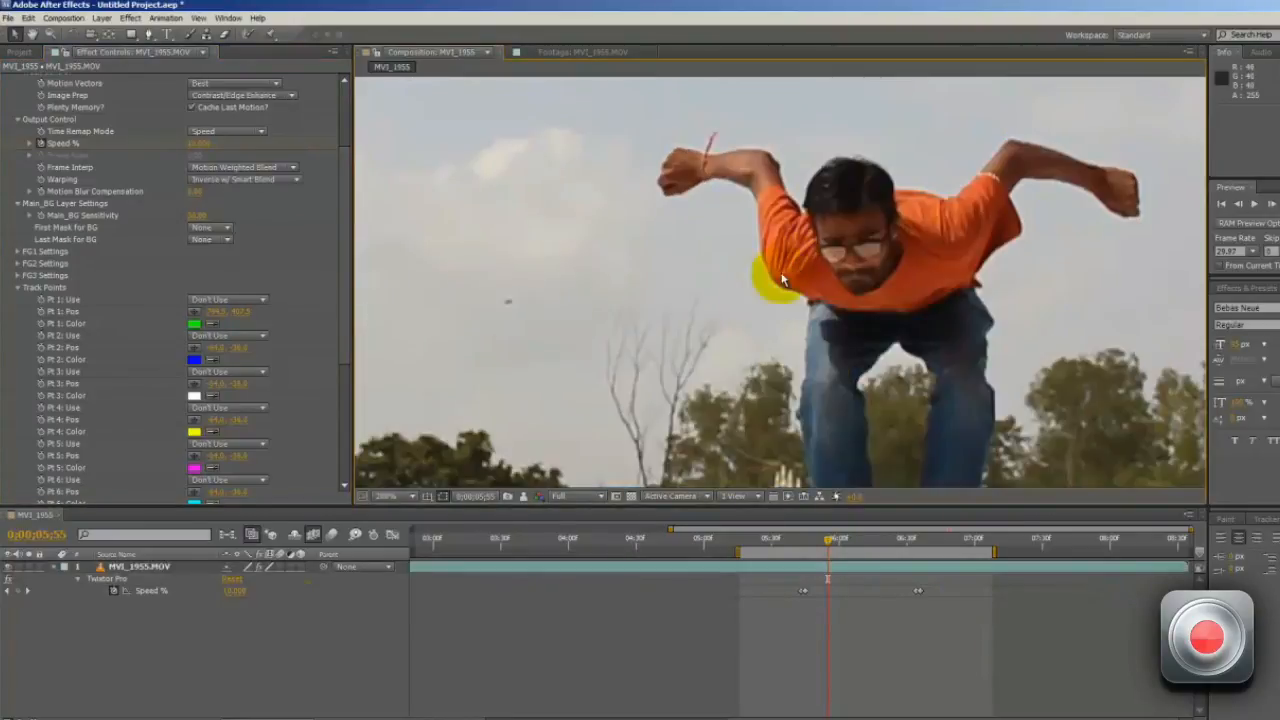
scroll(177, 351, "down", 4)
scroll(177, 351, "up", 4)
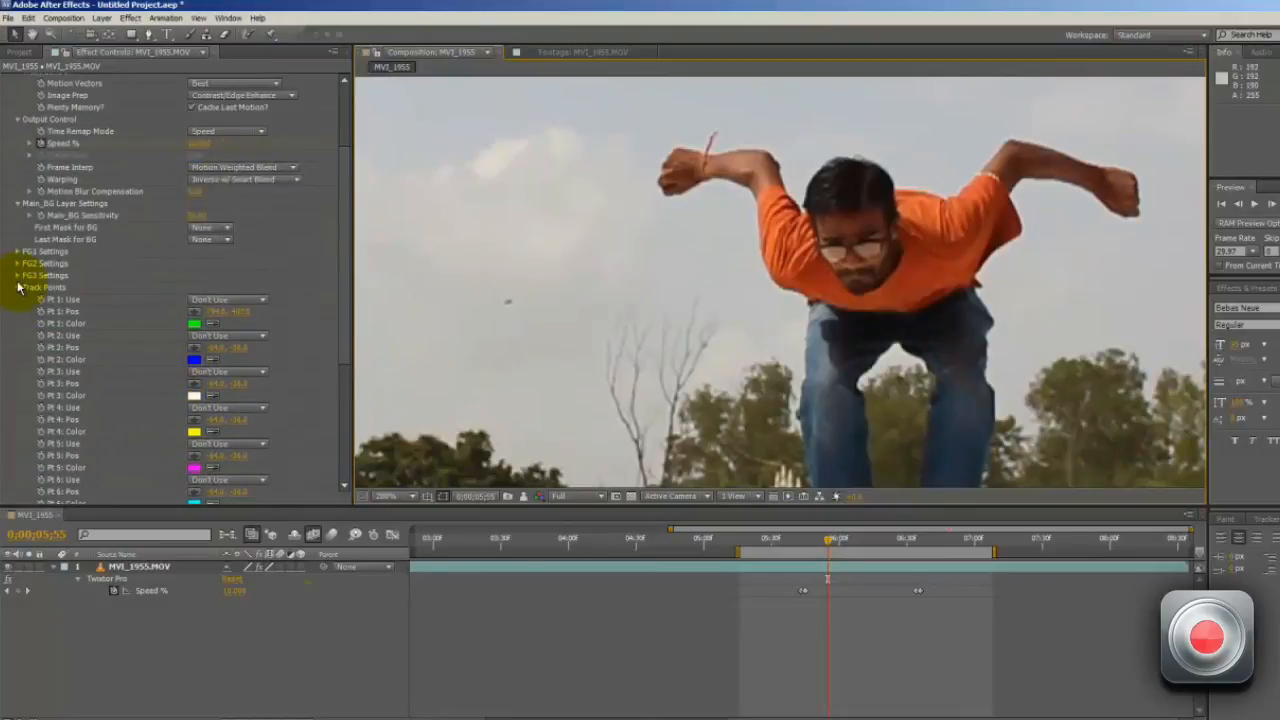
left_click(17, 288)
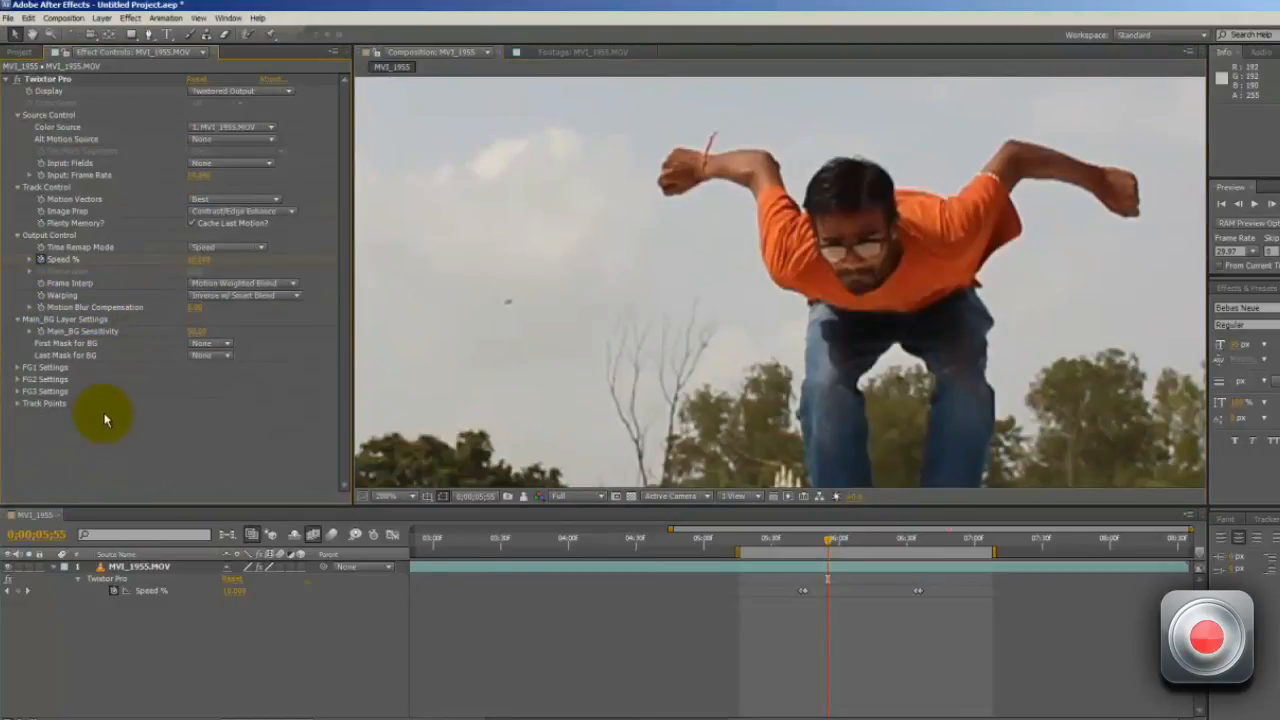
Step: Move the current time to 0;00;06;15 and select all the Speed % keyframes of Twixtor Pro
scroll(912, 428, "down", 1)
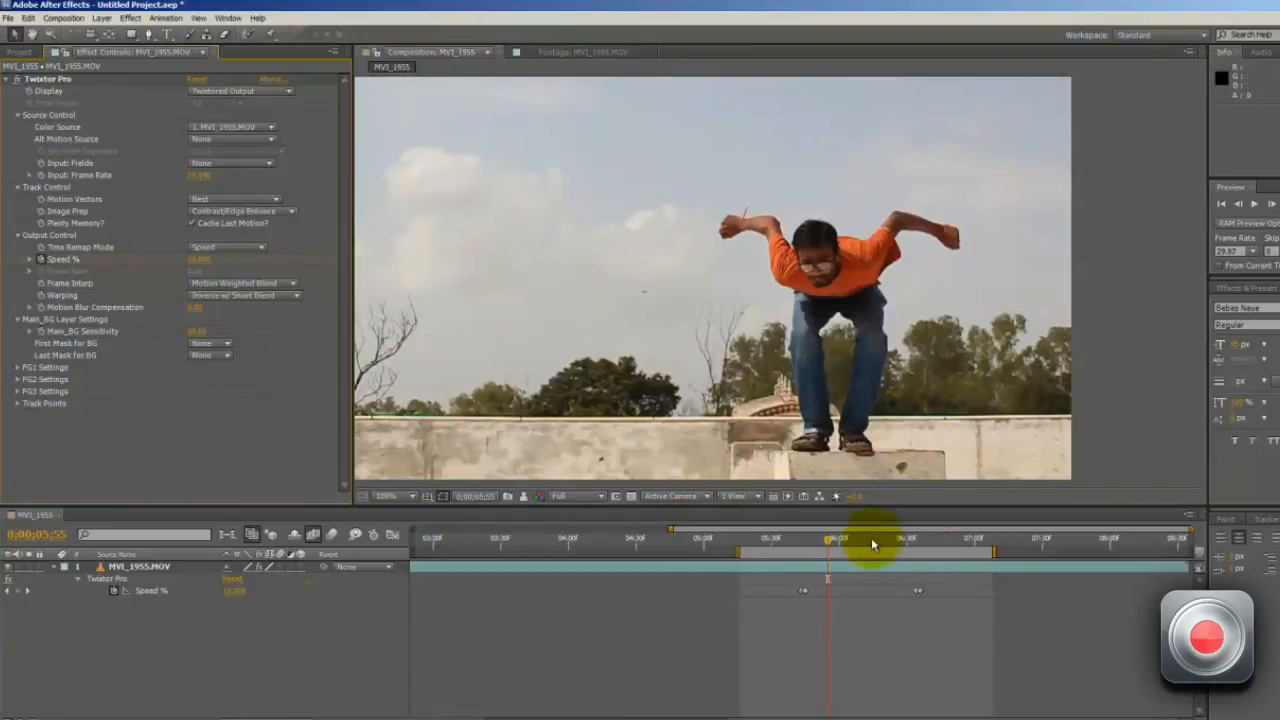
left_click_drag(843, 548, 871, 548)
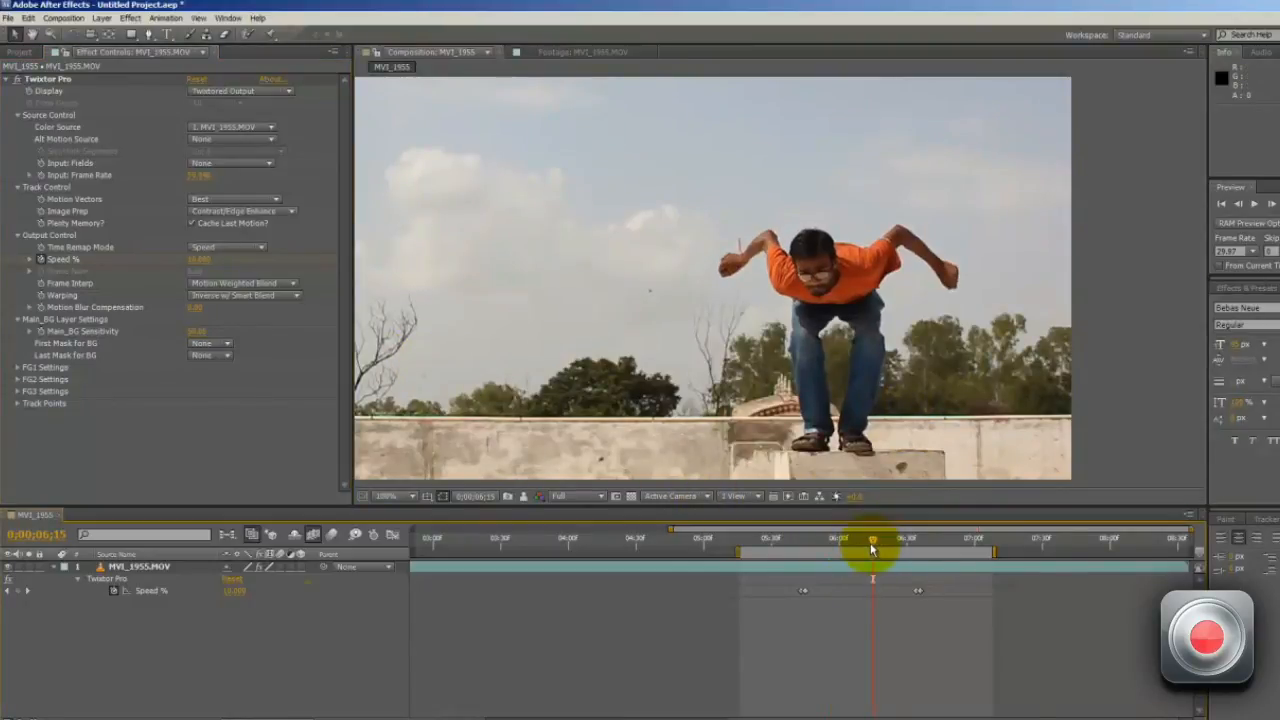
left_click_drag(973, 583, 765, 628)
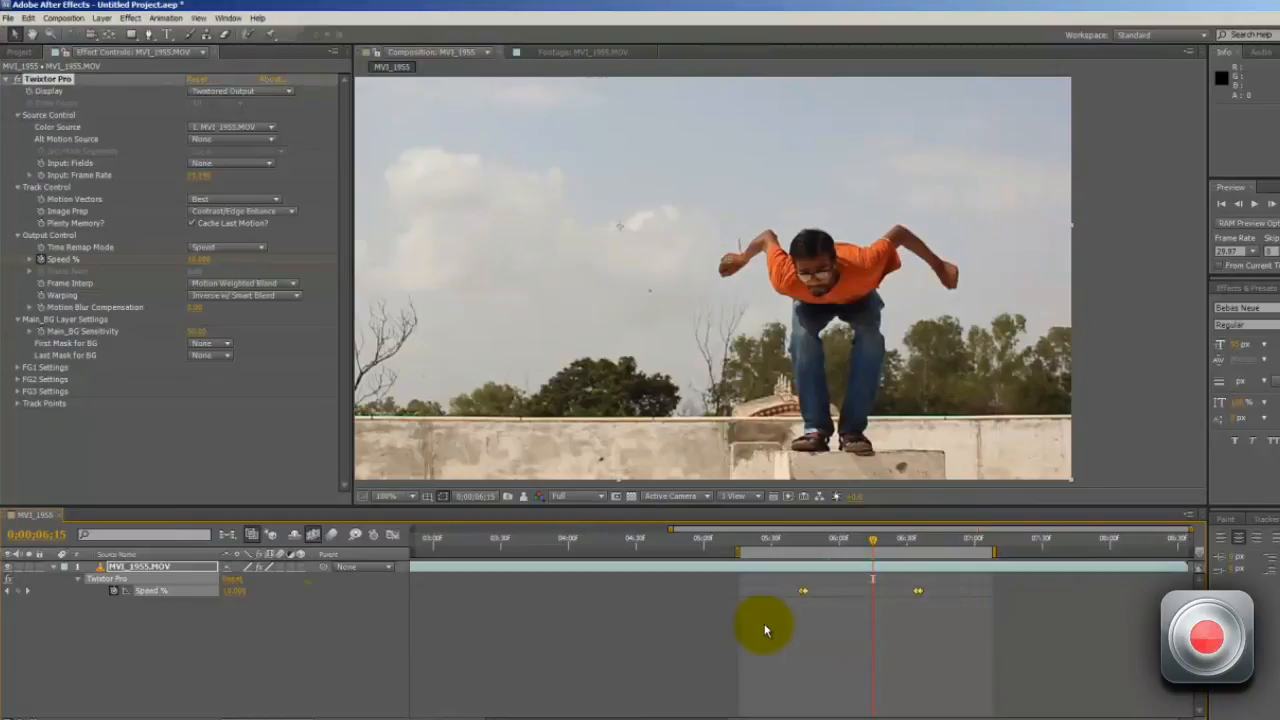
left_click(766, 628)
left_click_drag(971, 567, 770, 645)
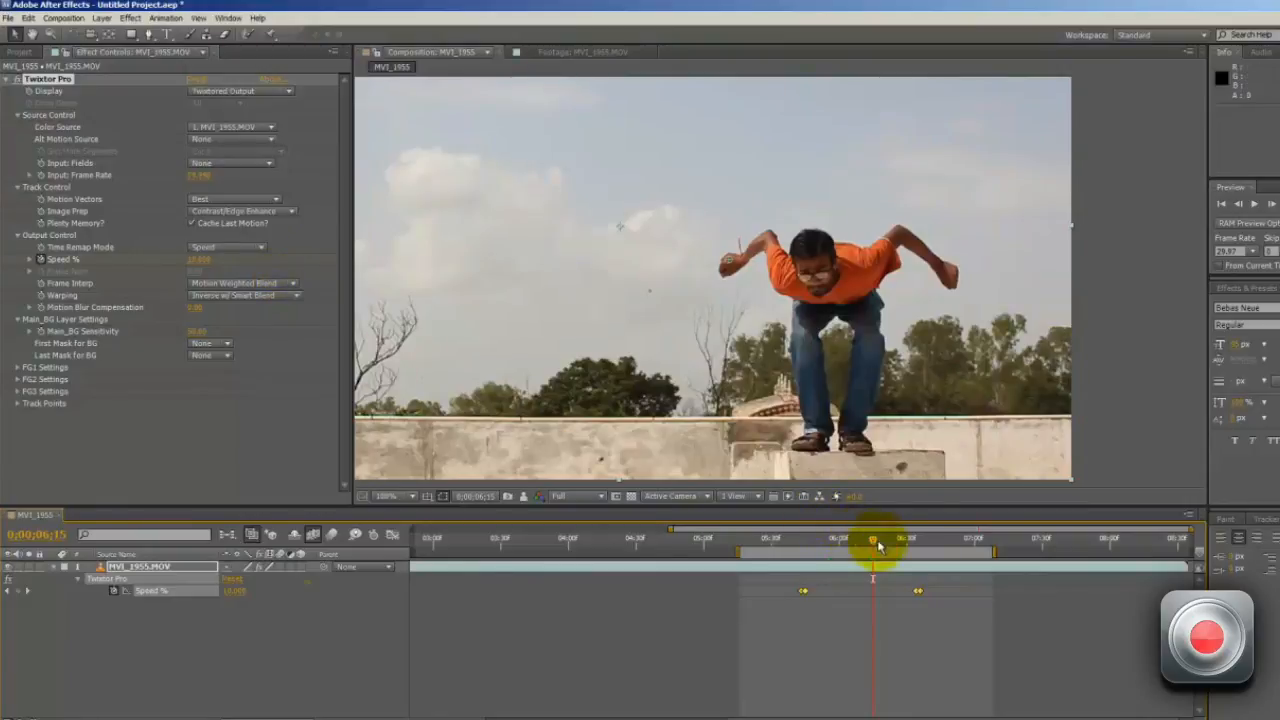
Step: Scrub past the last speed keyframes between 0;00;06;41 and 0;00;06;57, examining the man's arms for artefacts
left_click_drag(873, 545, 922, 553)
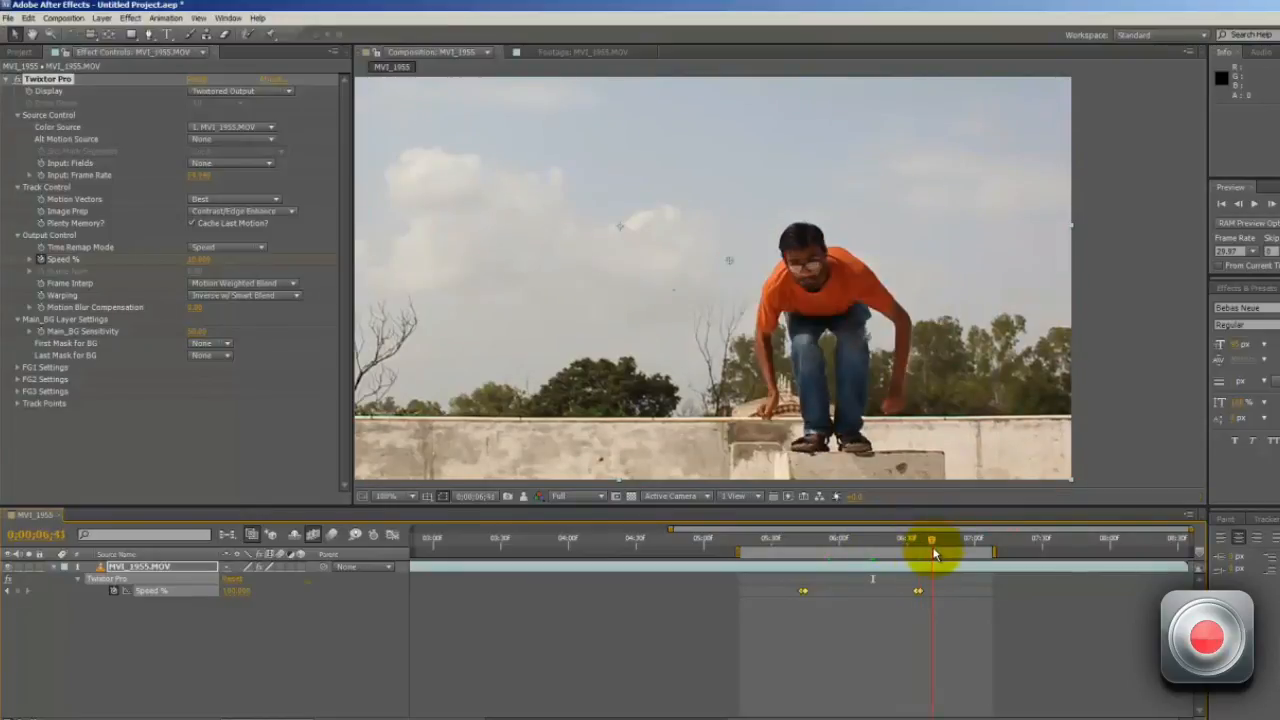
left_click_drag(947, 553, 950, 555)
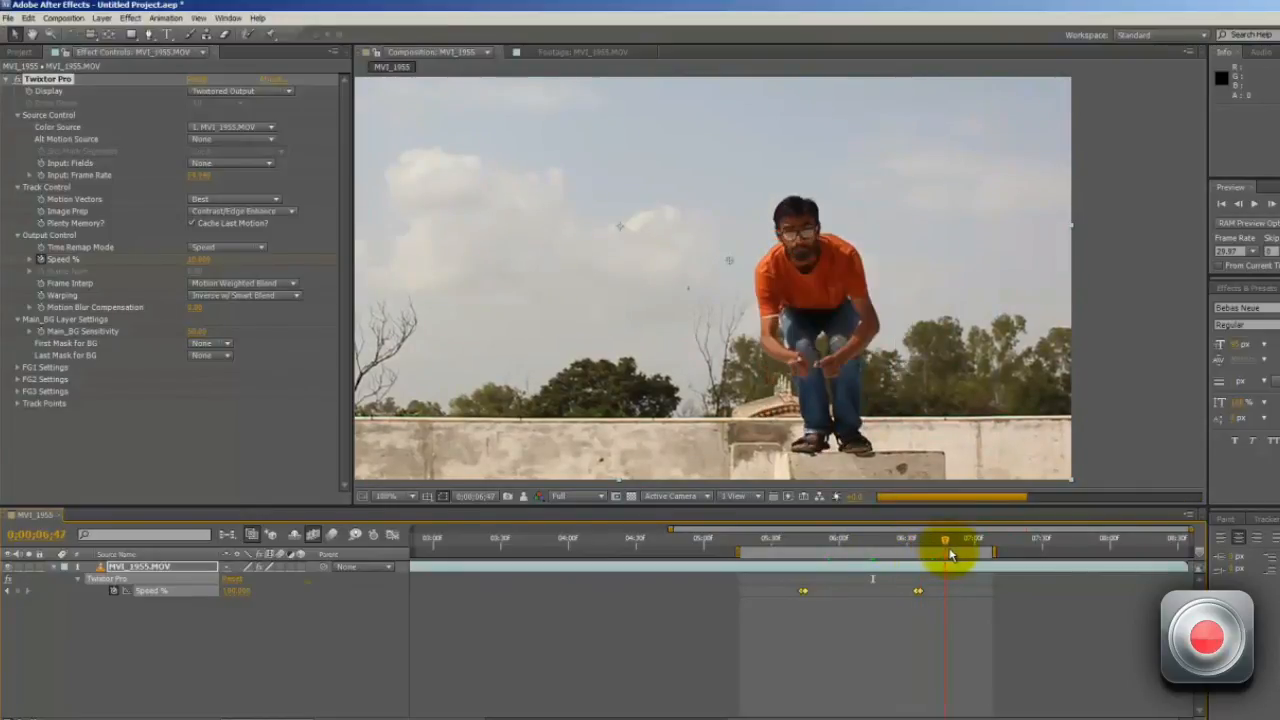
scroll(900, 335, "up", 1)
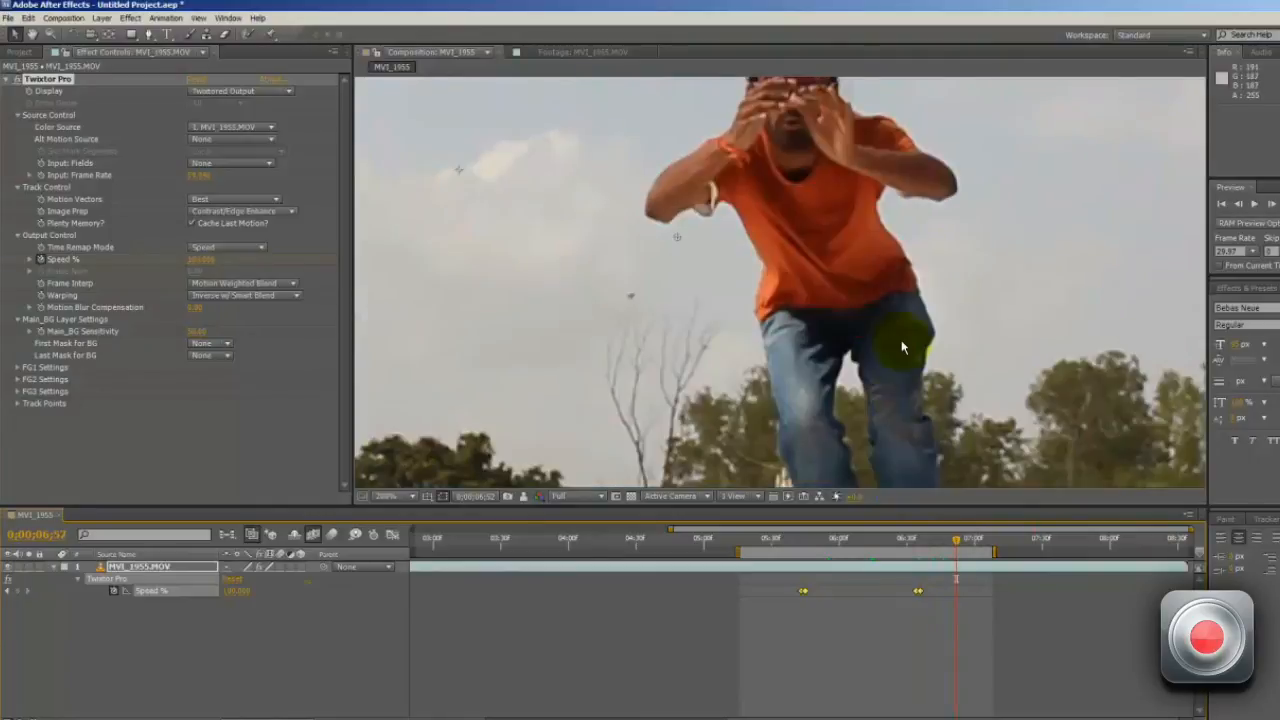
key("comma")
mouse_move(944, 530)
left_mouse_down()
mouse_move(920, 534)
mouse_move(950, 545)
left_mouse_up()
left_click(947, 542)
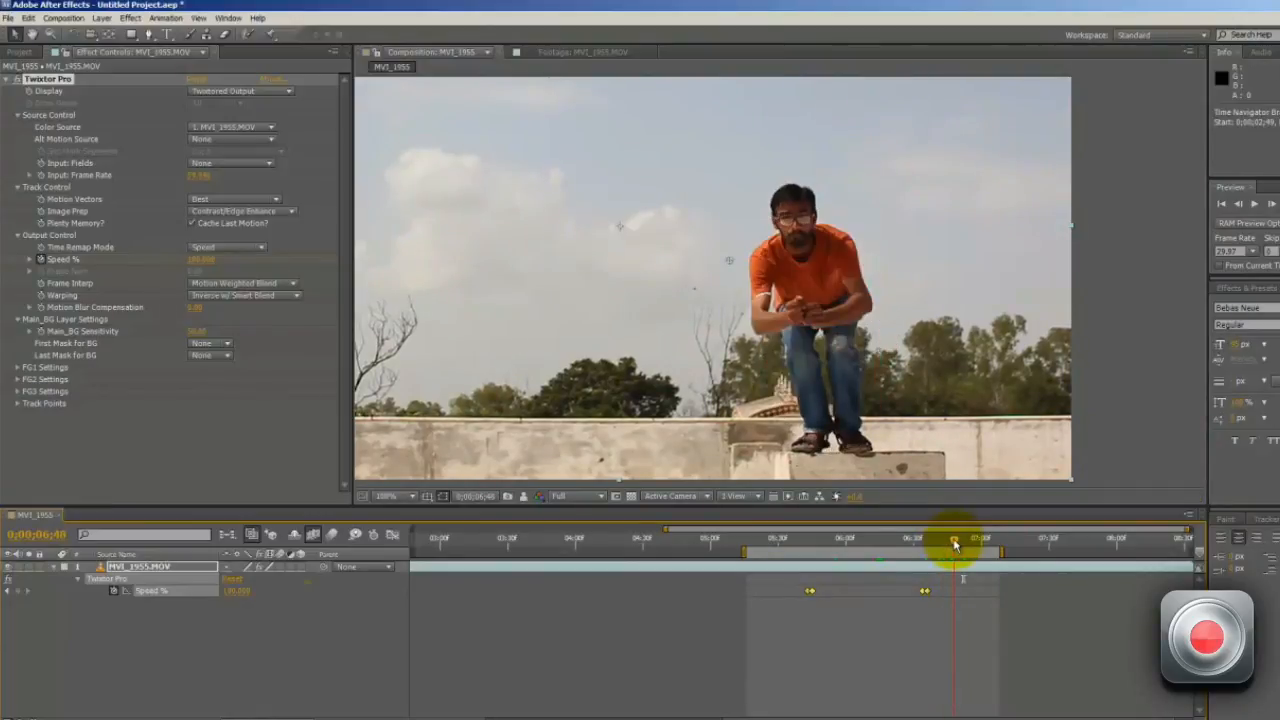